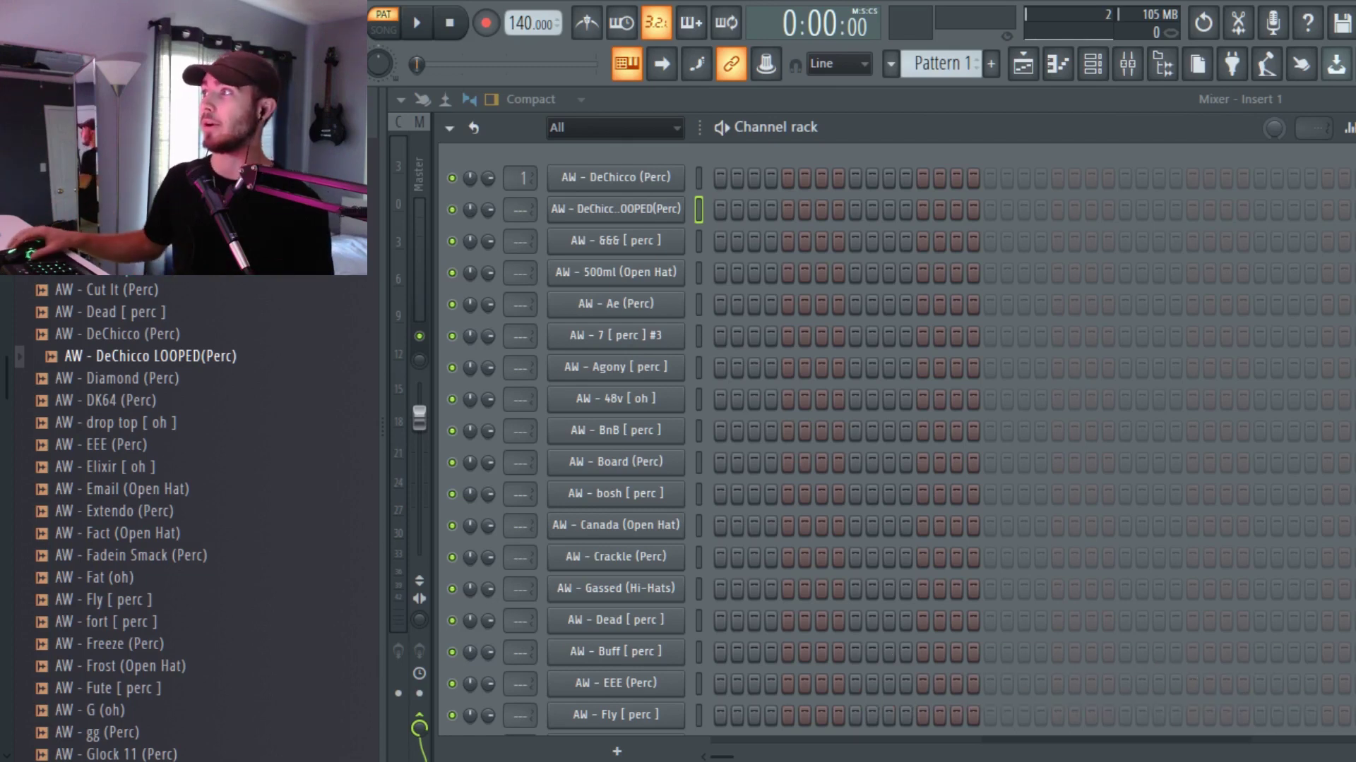
Step: Turn on Ping pong loop in the DeChicco (Perc) sampler settings
left_click(625, 169)
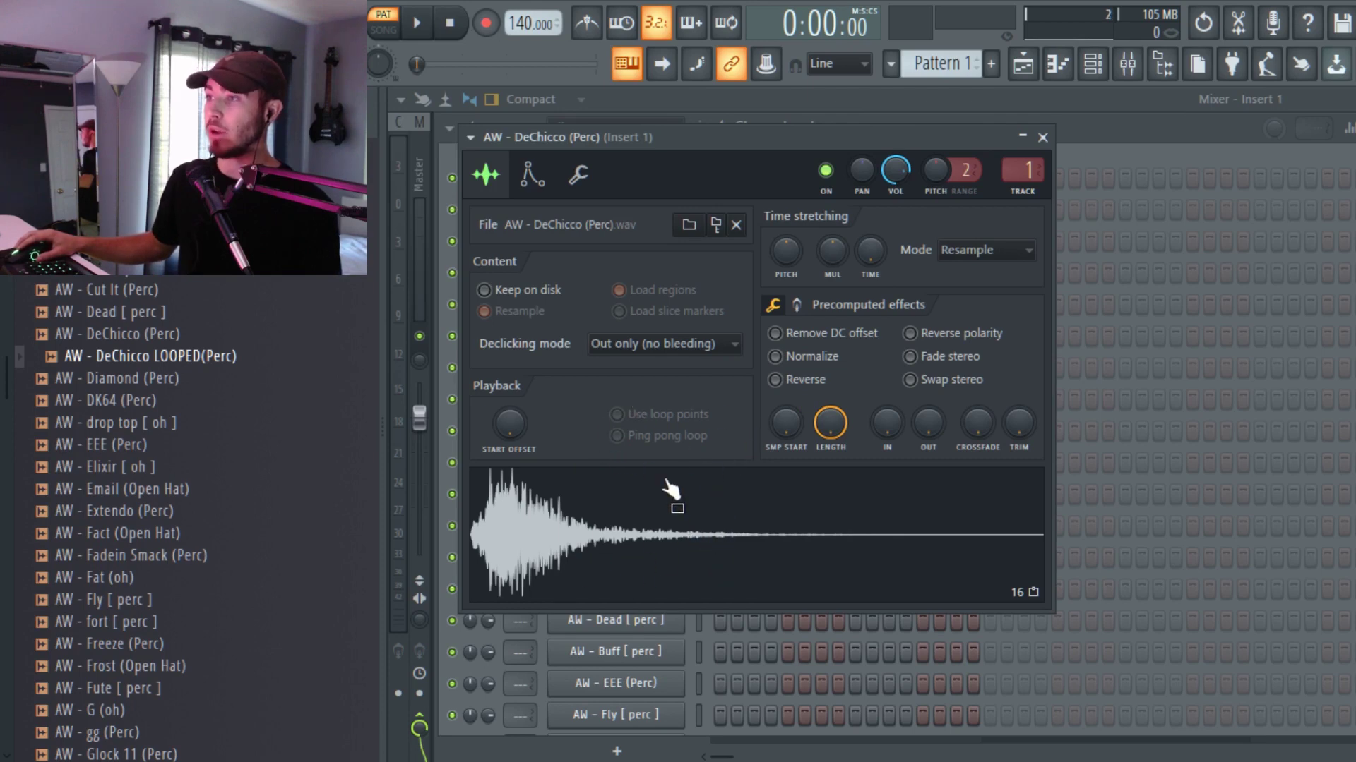
left_click(650, 446)
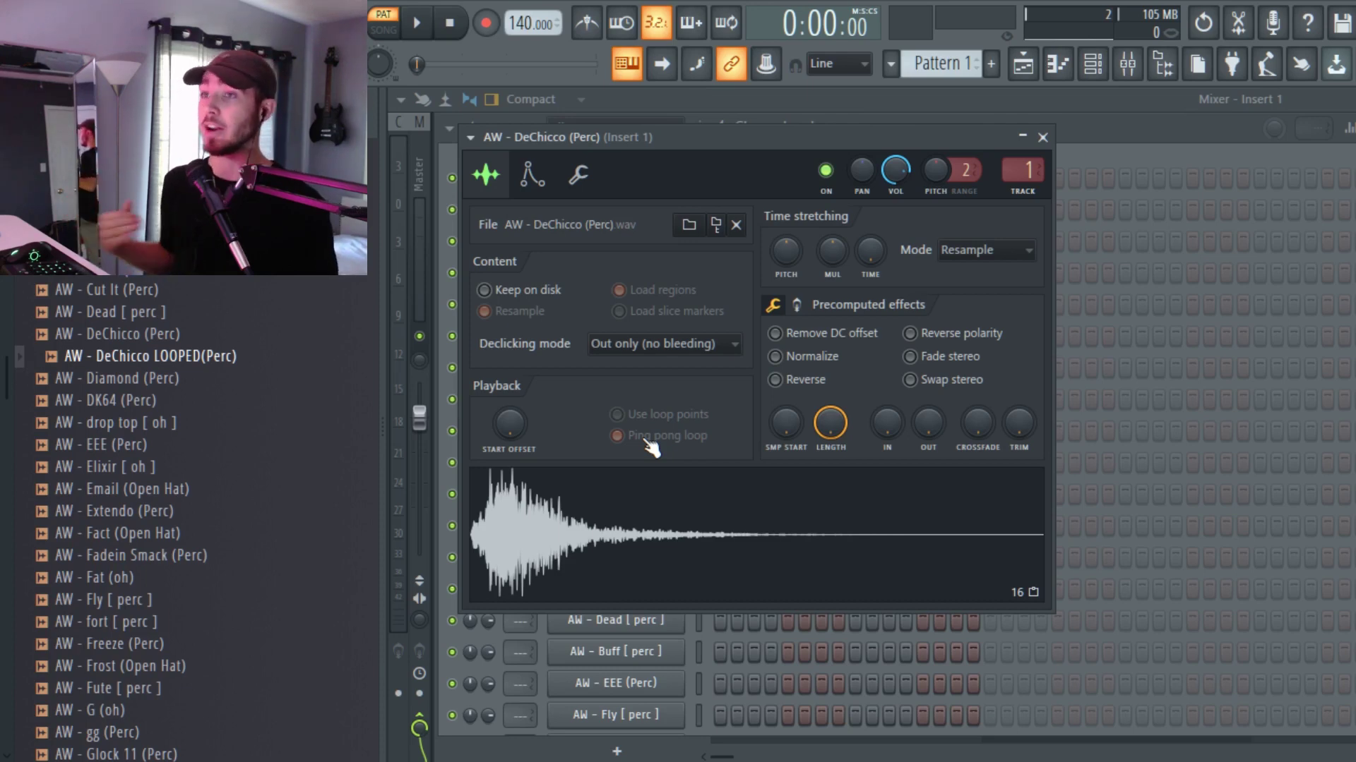
left_click(1042, 137)
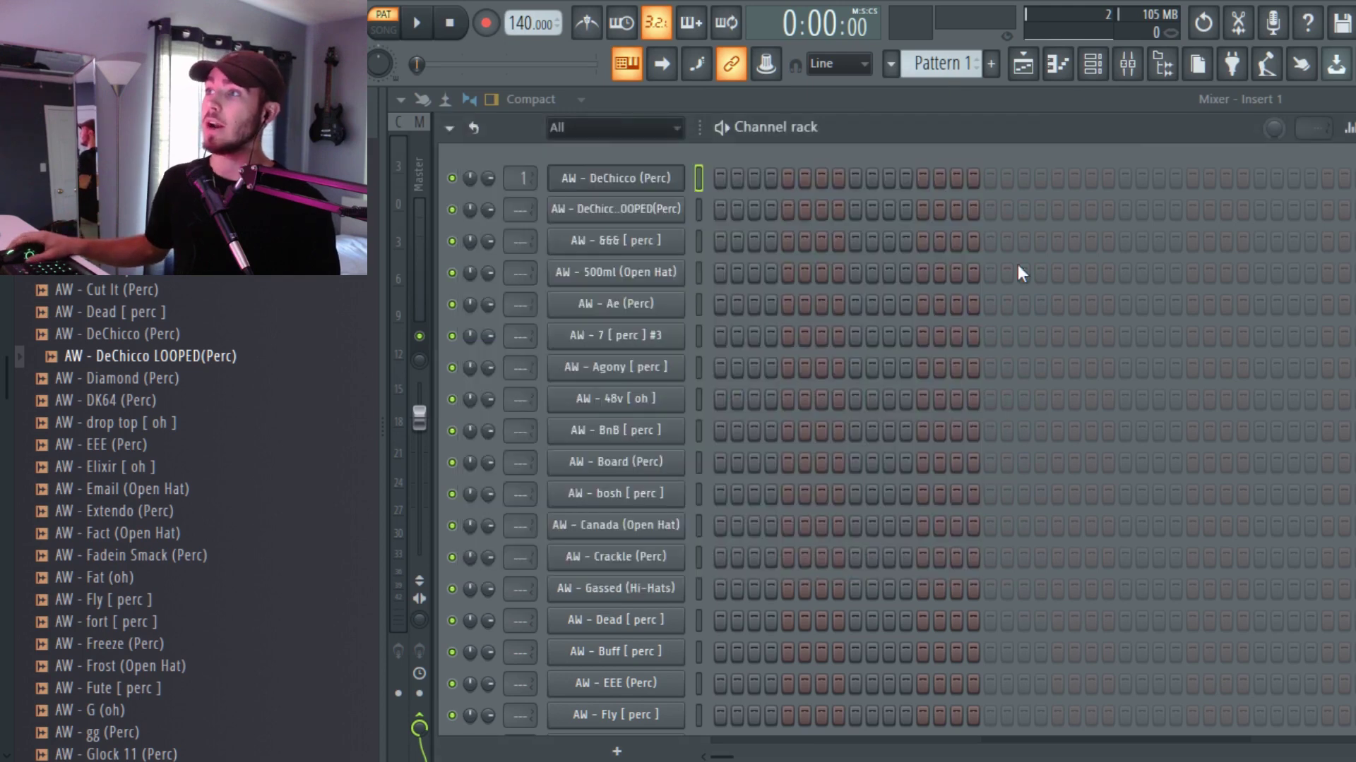
scroll(702, 302, "down", 4)
scroll(702, 303, "down", 10)
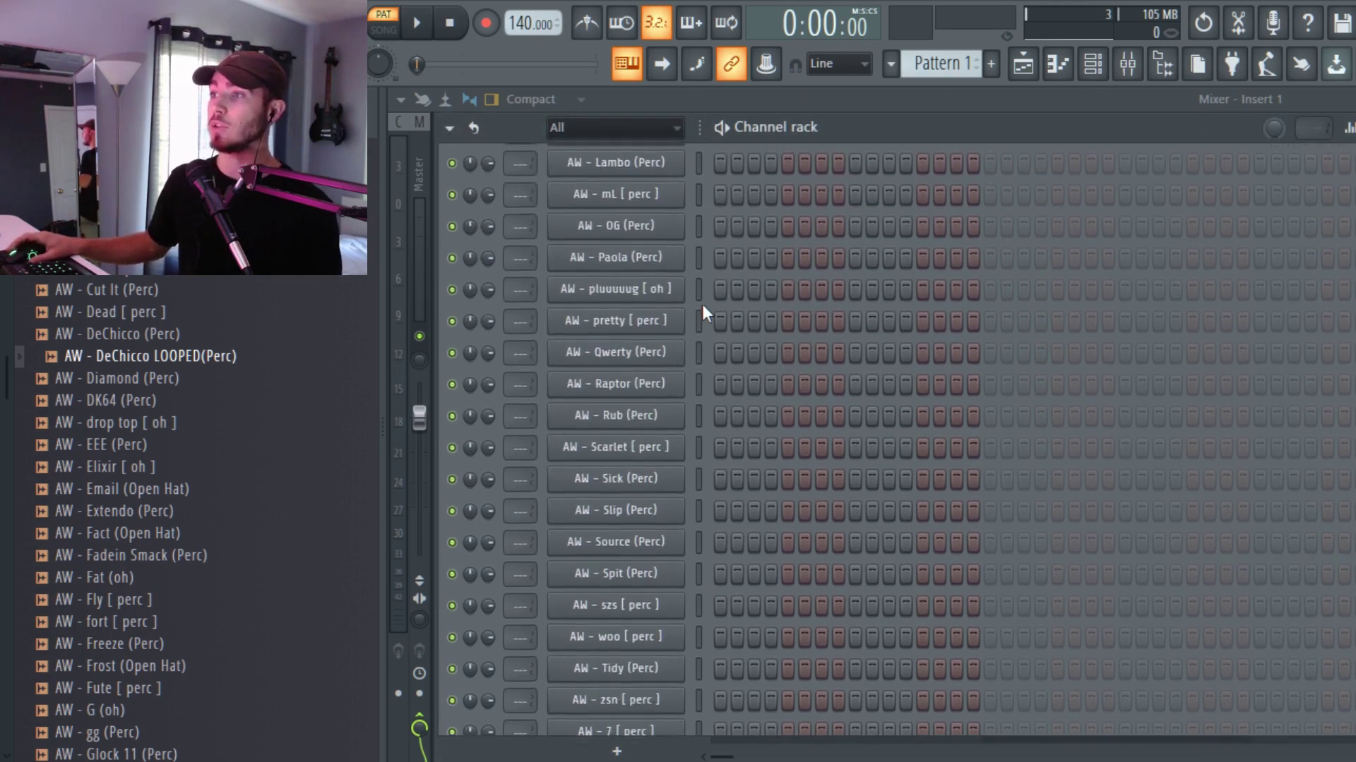
scroll(716, 342, "up", 15)
scroll(176, 472, "up", 8)
scroll(178, 477, "up", 12)
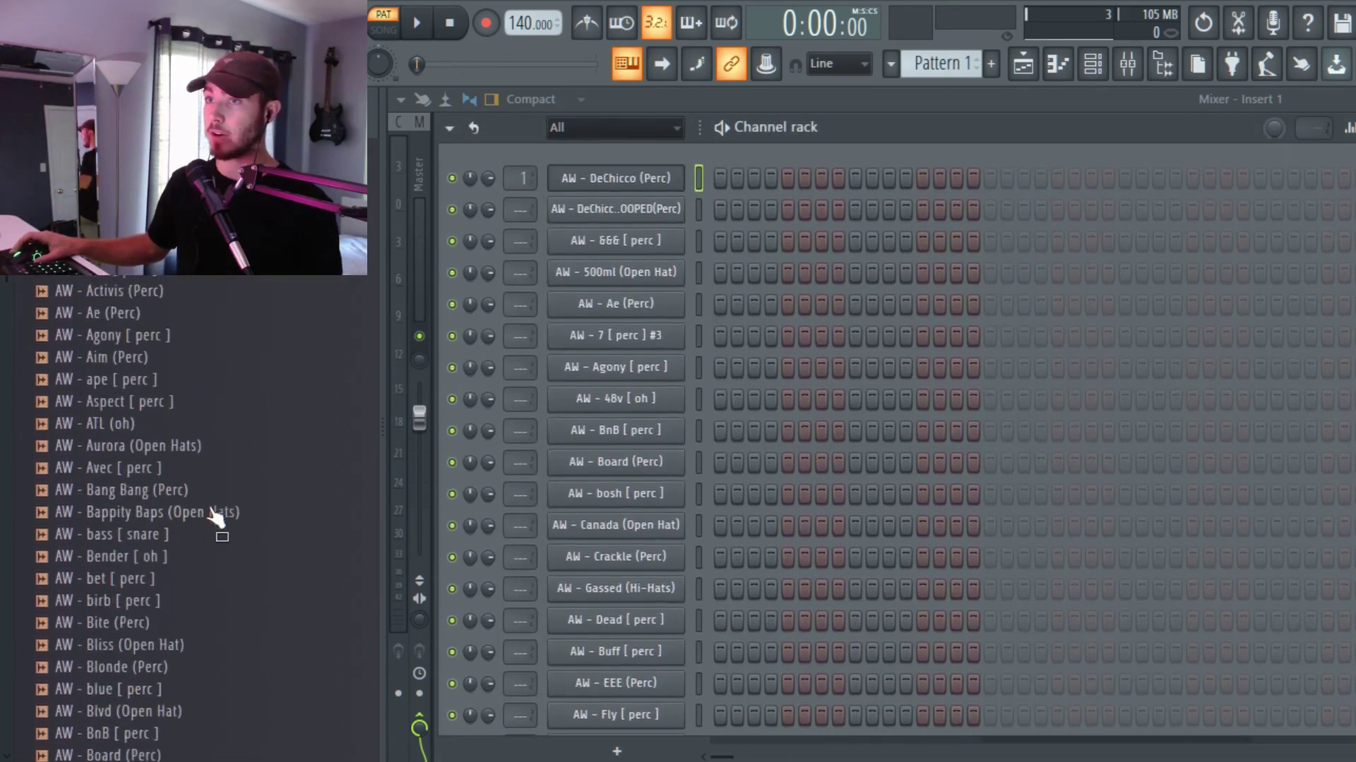
scroll(209, 515, "down", 5)
scroll(185, 363, "down", 20)
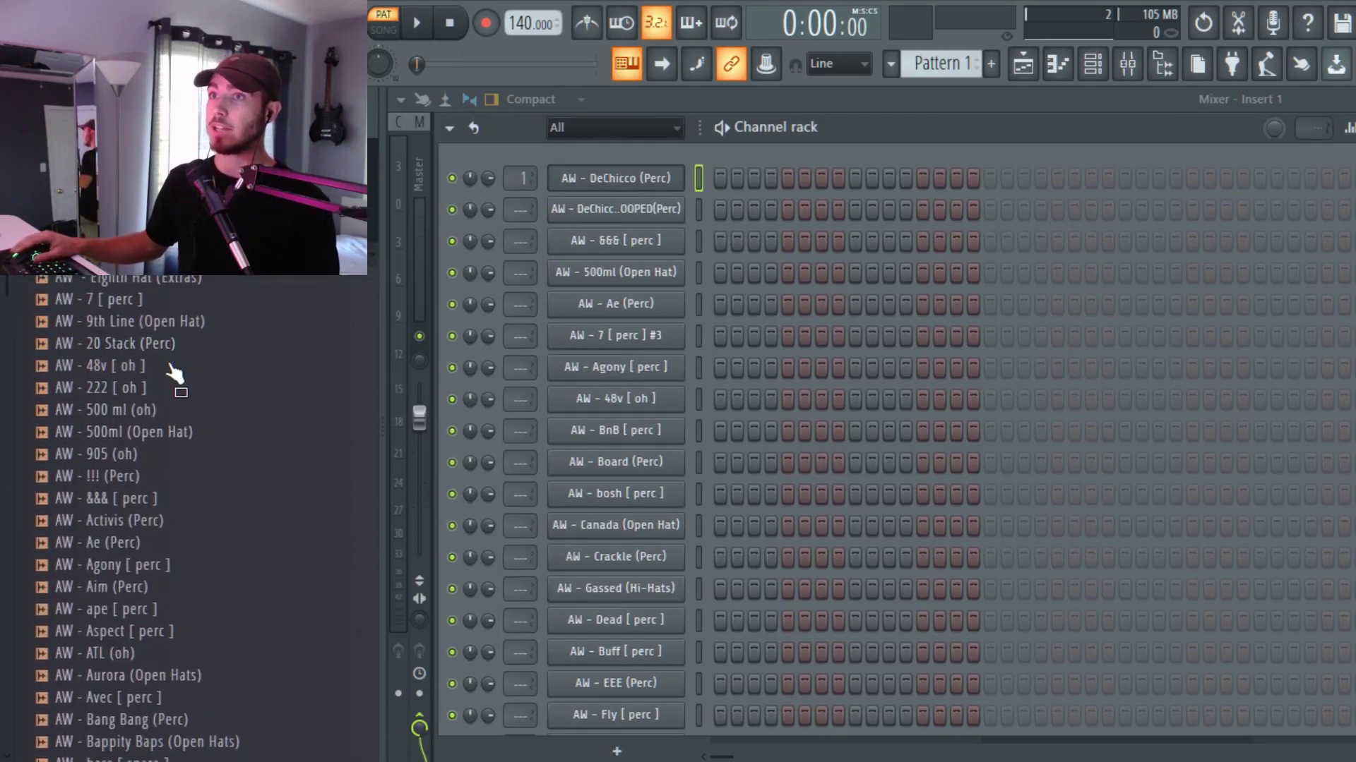
scroll(187, 382, "down", 20)
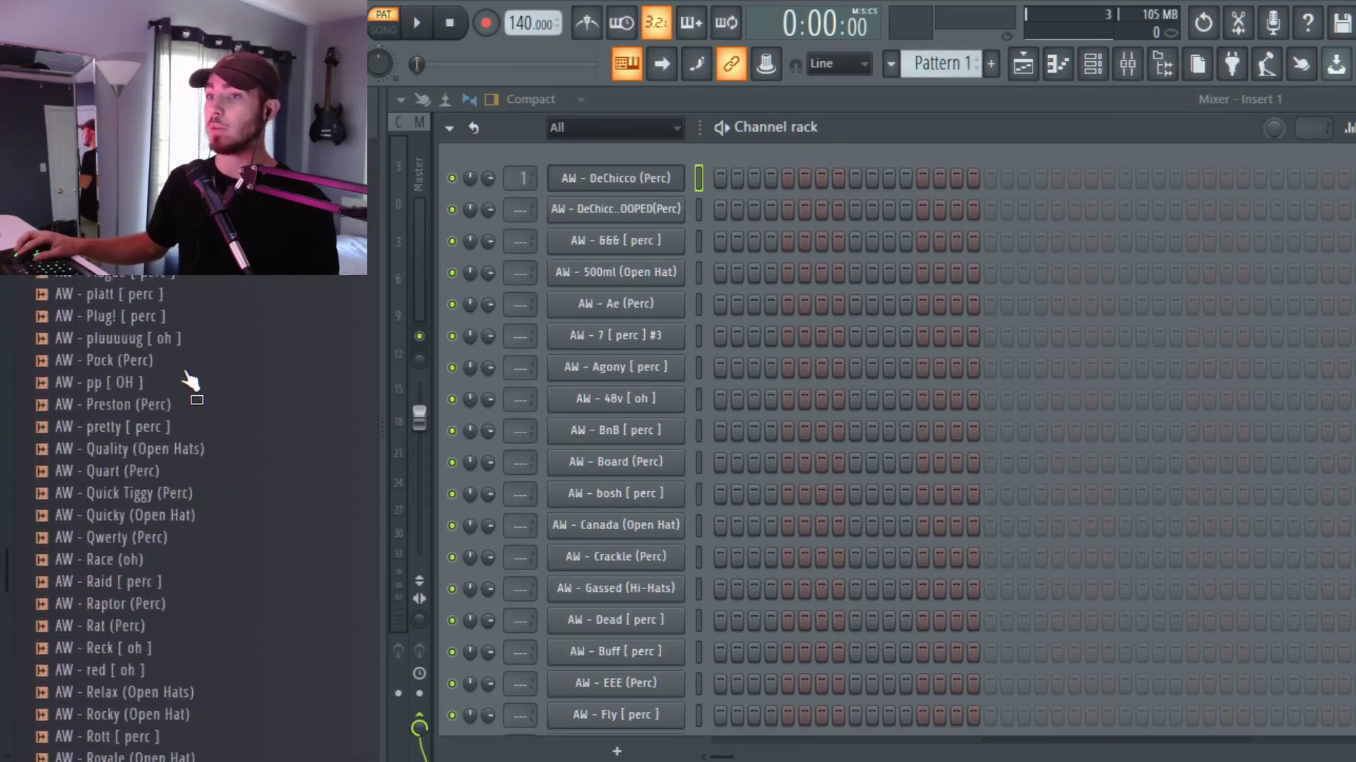
scroll(201, 423, "up", 20)
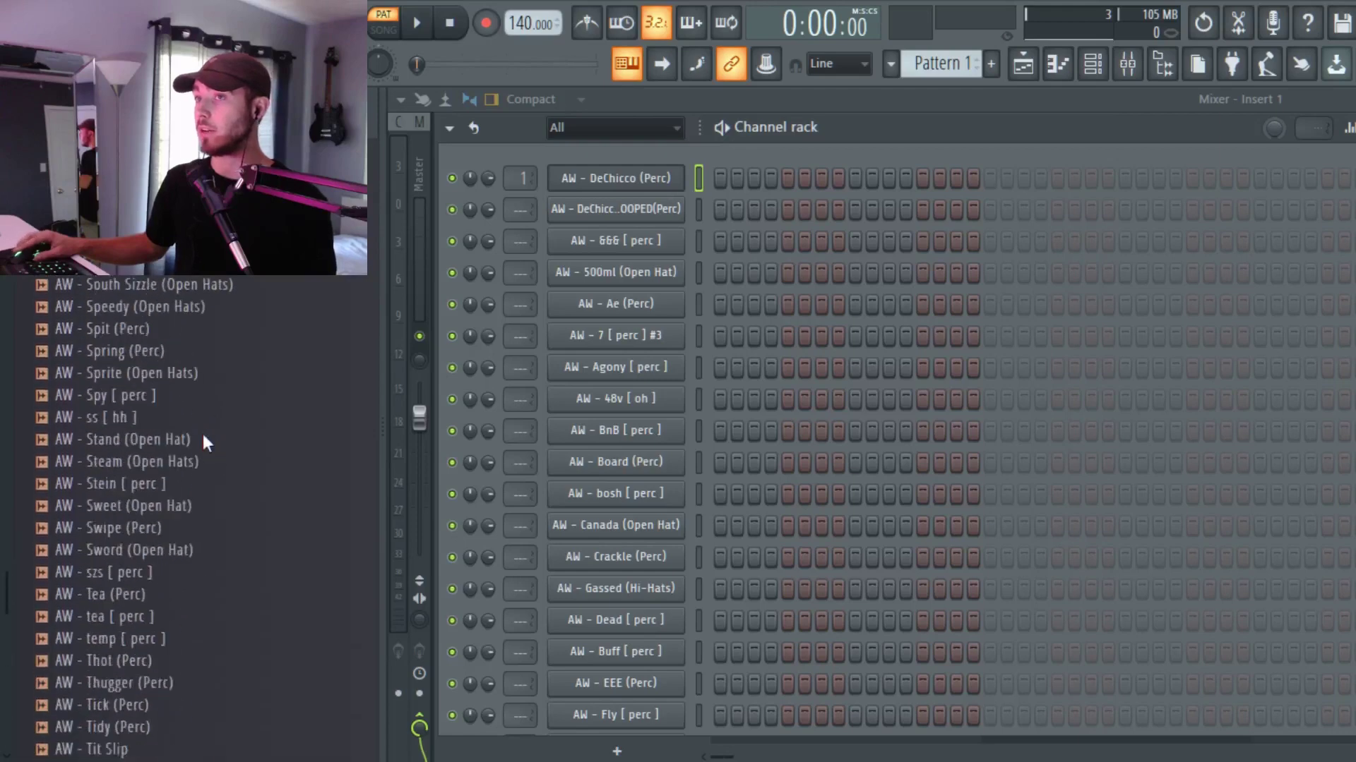
left_click_drag(197, 454, 712, 302)
scroll(202, 508, "up", 20)
scroll(205, 530, "down", 10)
scroll(208, 480, "up", 10)
scroll(145, 508, "down", 5)
scroll(712, 304, "down", 10)
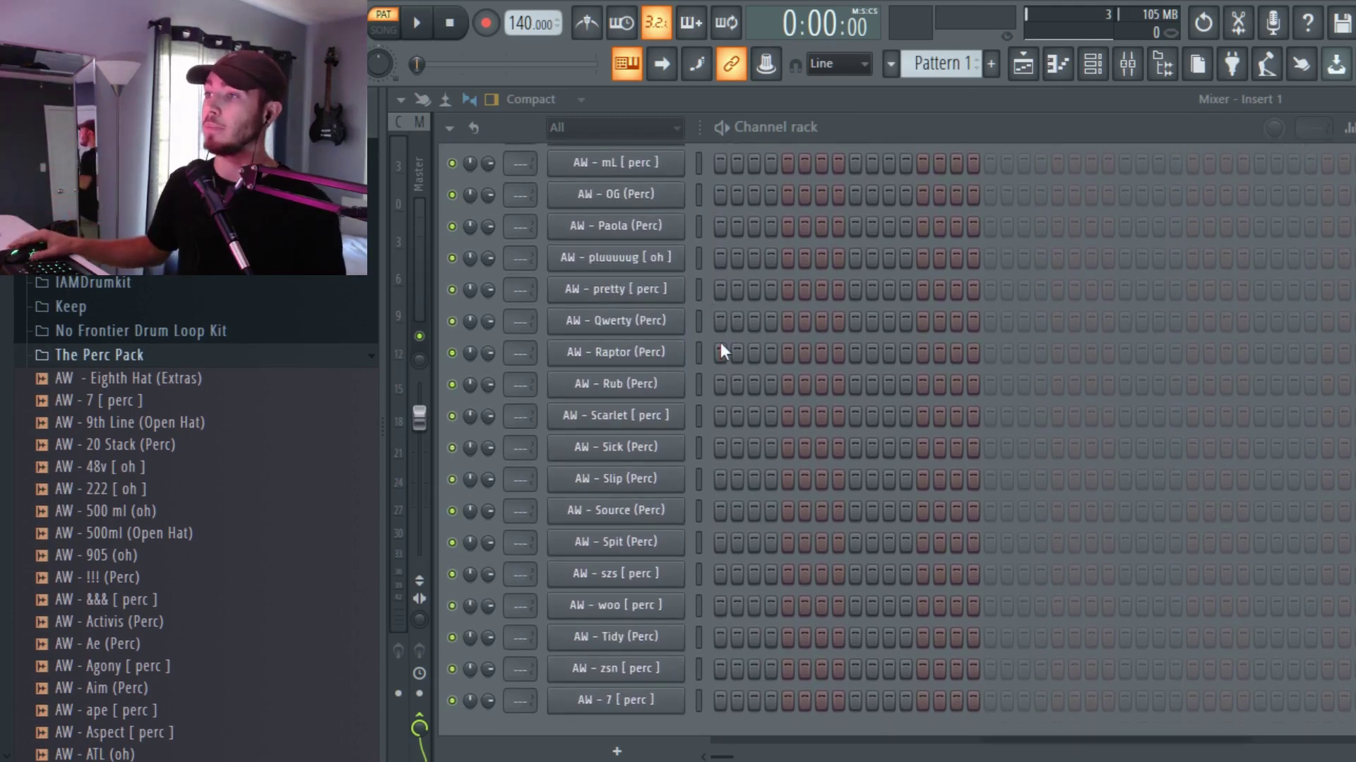
scroll(814, 497, "up", 10)
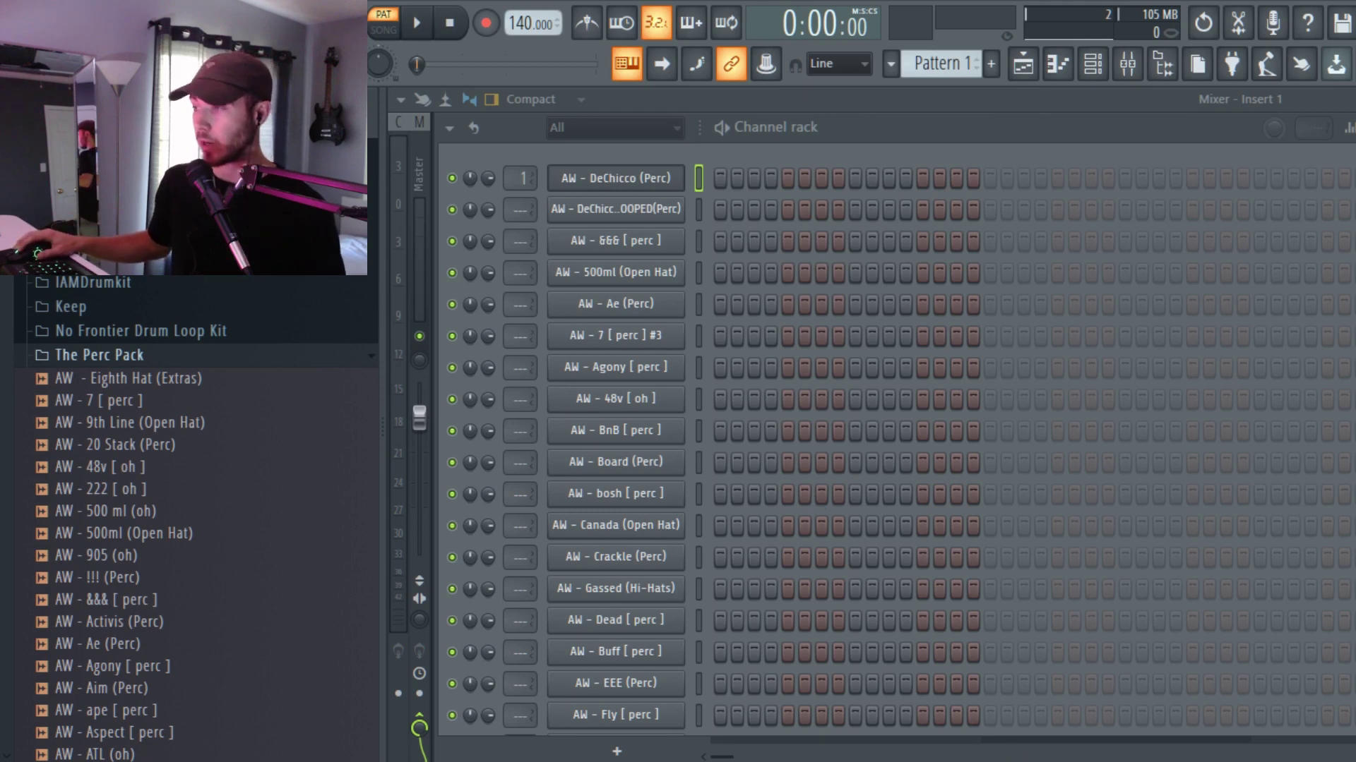
left_click(616, 178)
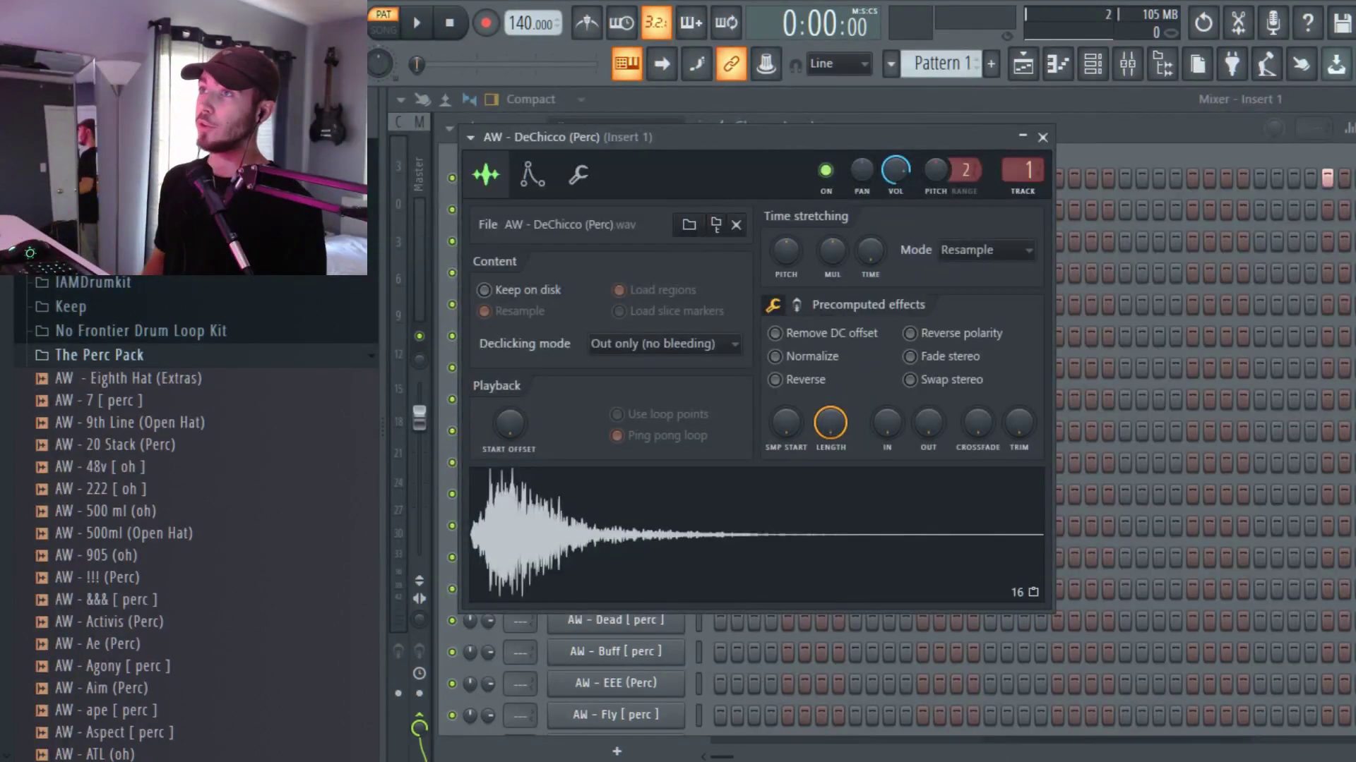
Step: Reopen the DeChicco (Perc) sampler settings and load its waveform into Edison
left_click(1345, 159)
left_click(600, 178)
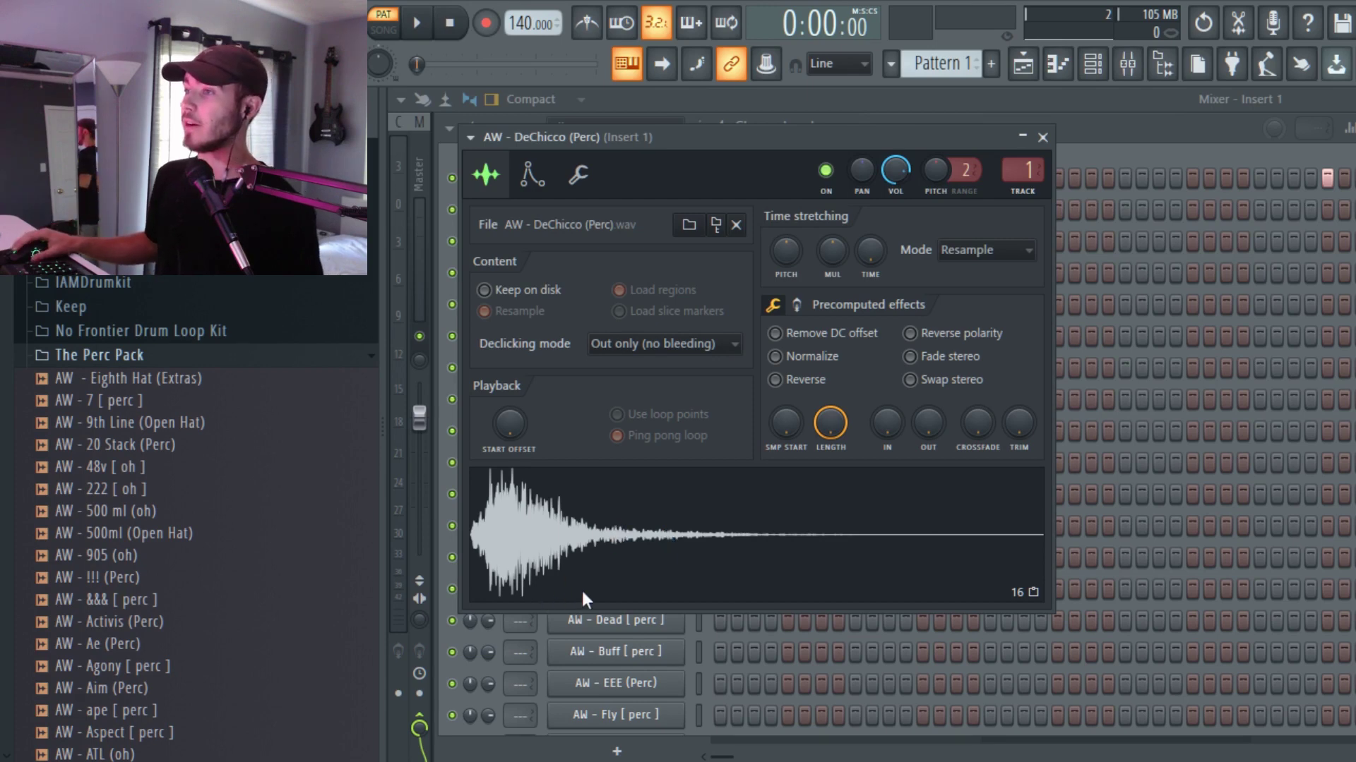
double_click(717, 519)
Step: Move the Edison window with the 0.391-second DeChicco (Perc) waveform higher on screen
left_click_drag(765, 92, 795, 170)
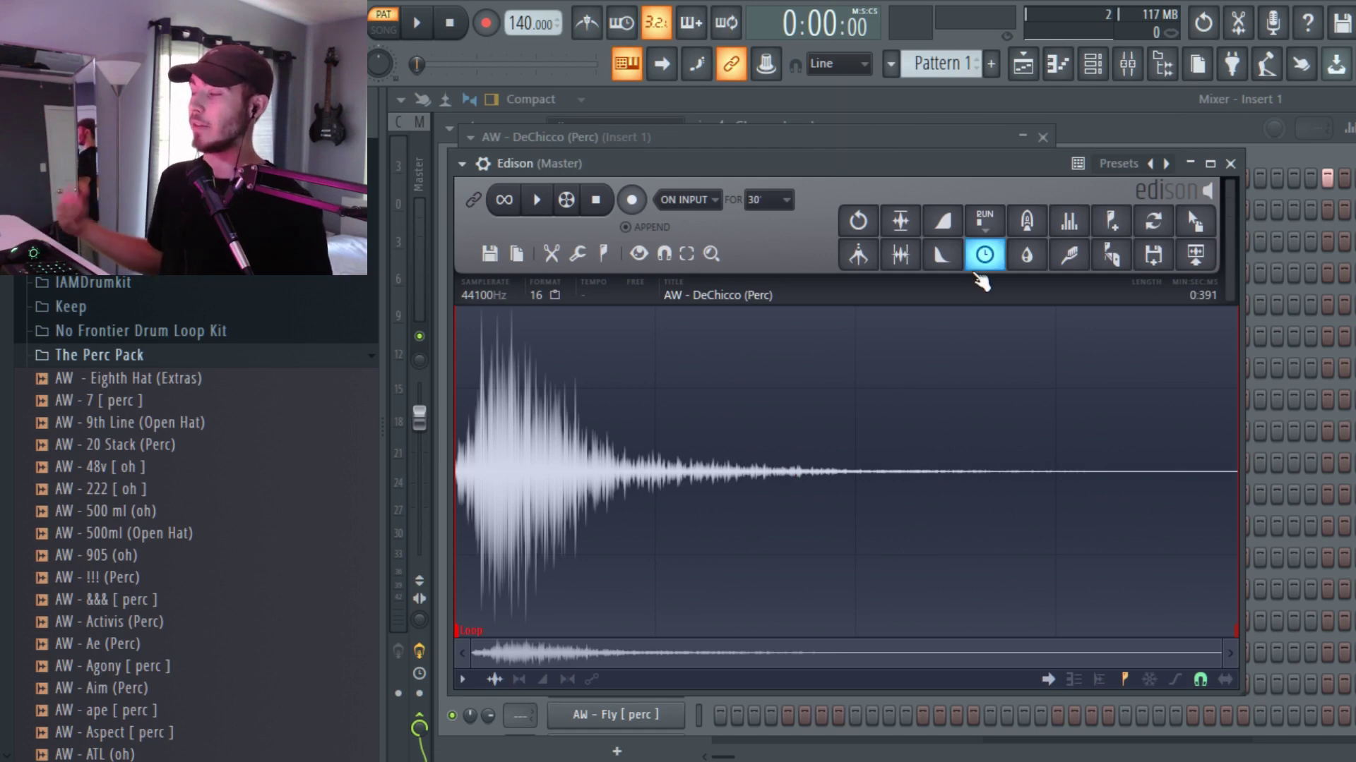
left_click_drag(742, 167, 735, 141)
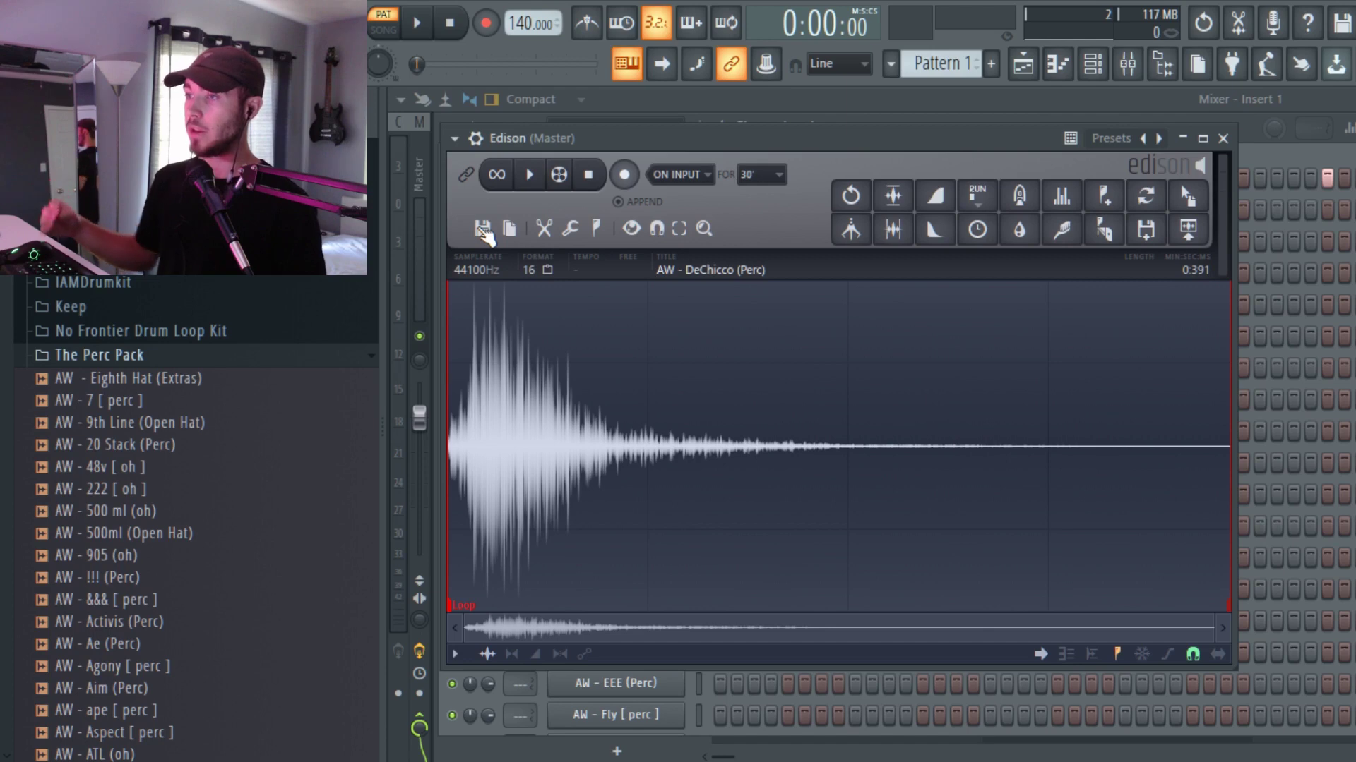
Step: Open the DeChicco LOOPED(Perc) settings and toggle Ping pong loop off and on, leaving it on
left_click(1112, 74)
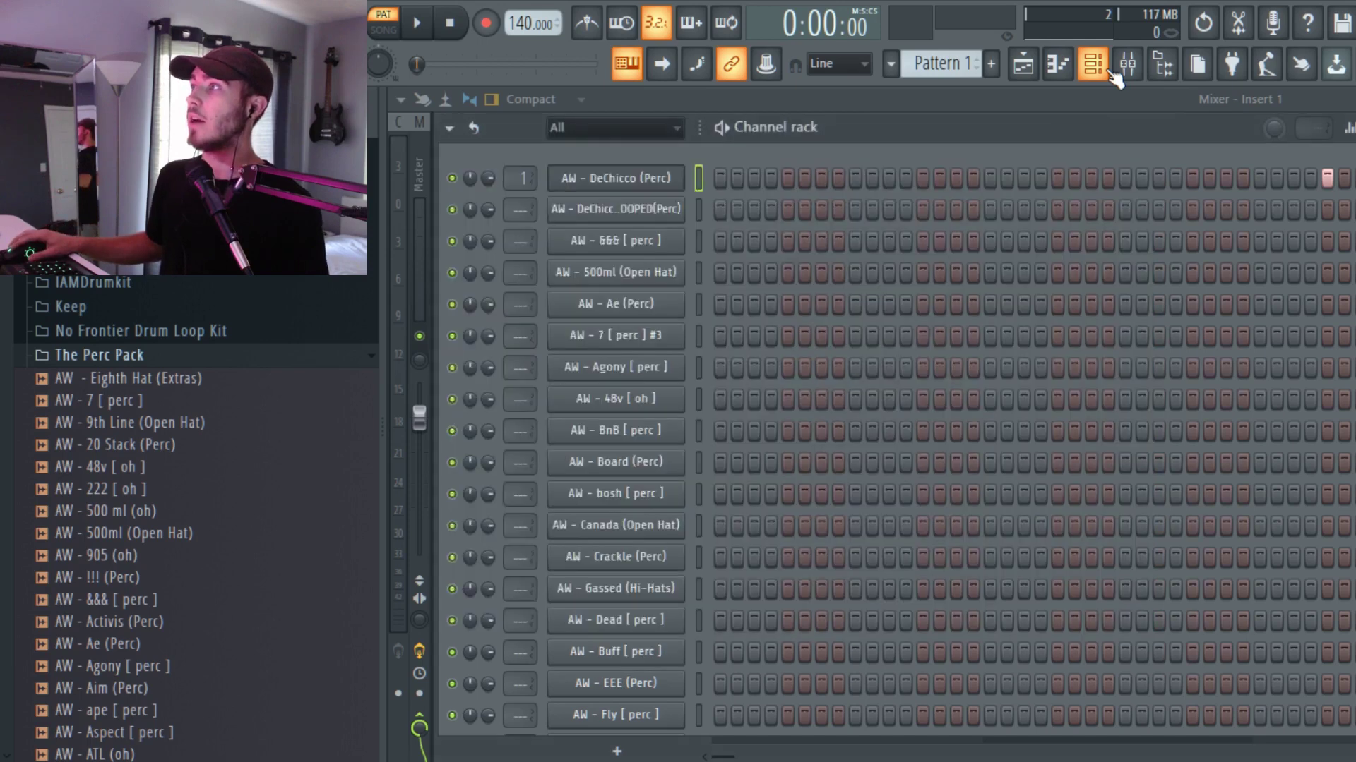
left_click(640, 212)
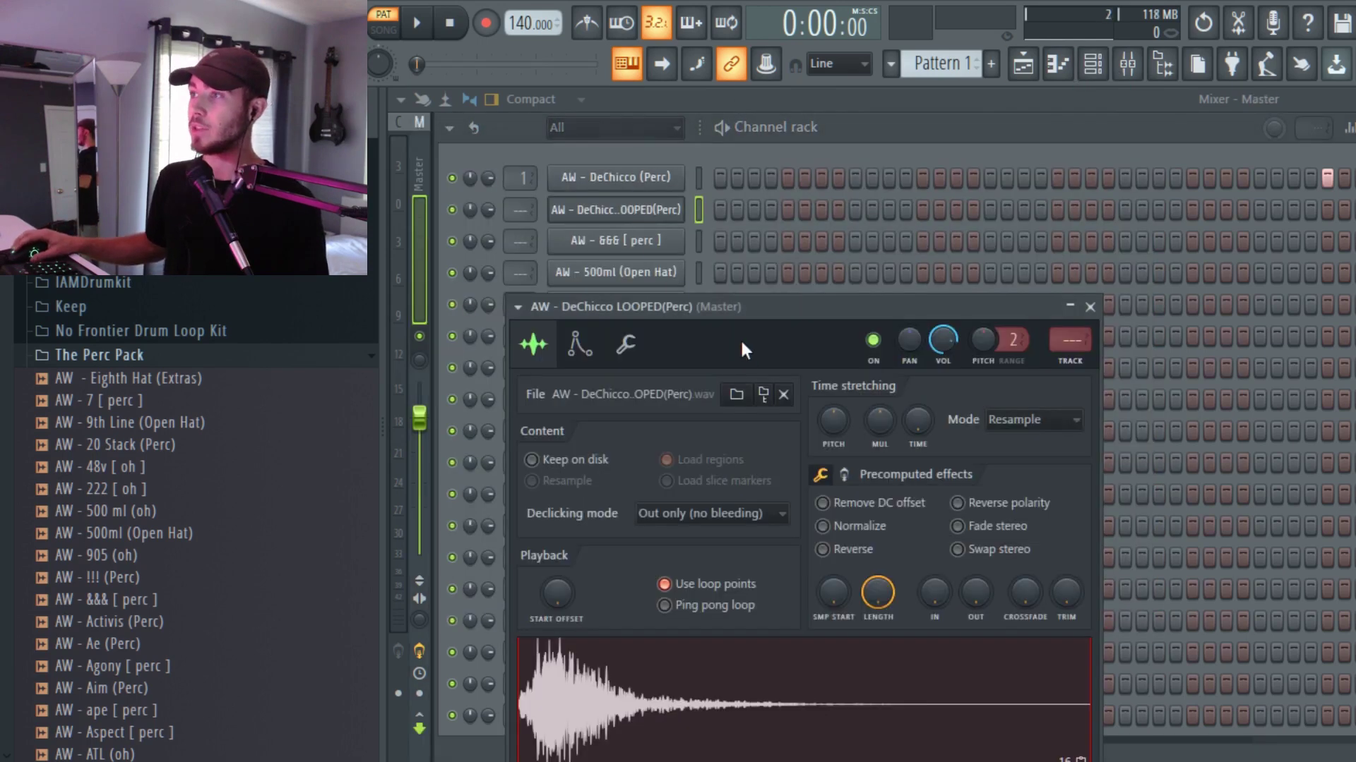
left_click_drag(740, 337, 754, 211)
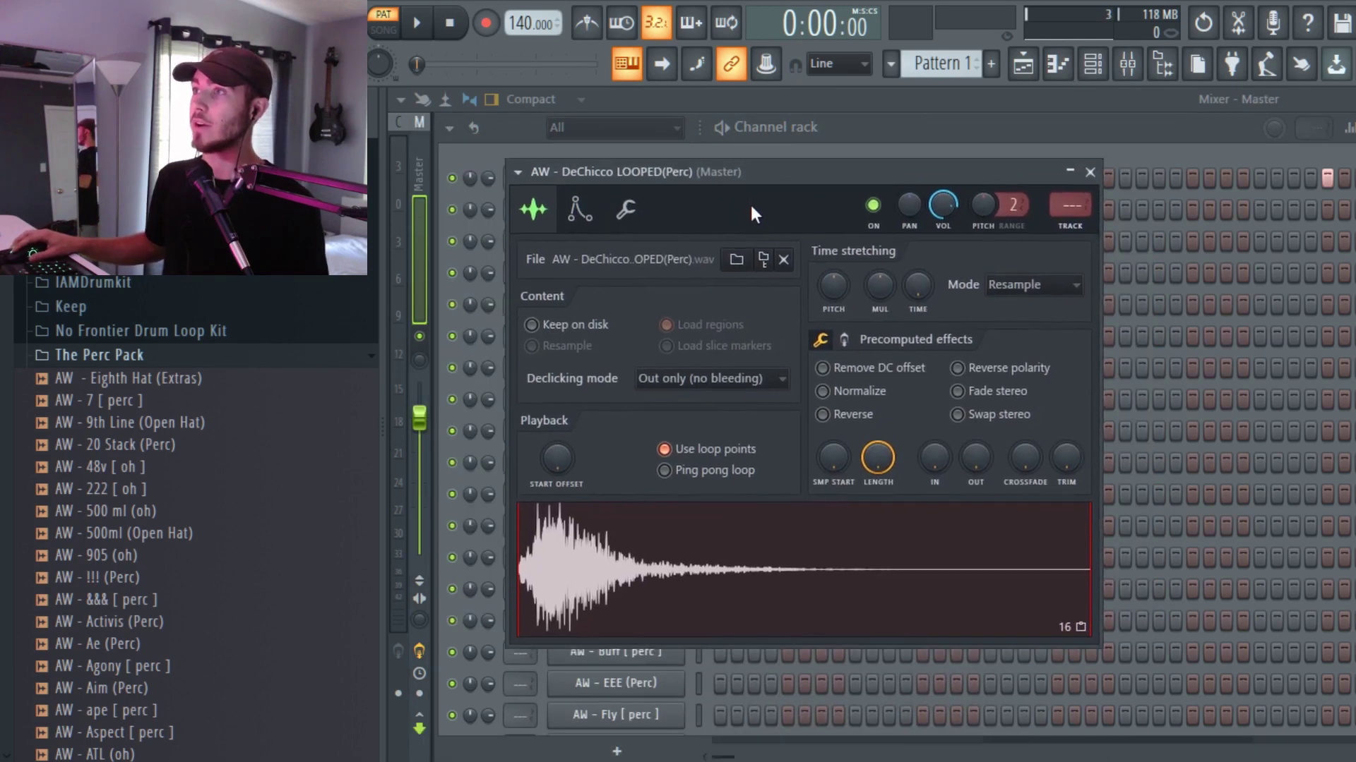
left_click(666, 471)
left_click(665, 471)
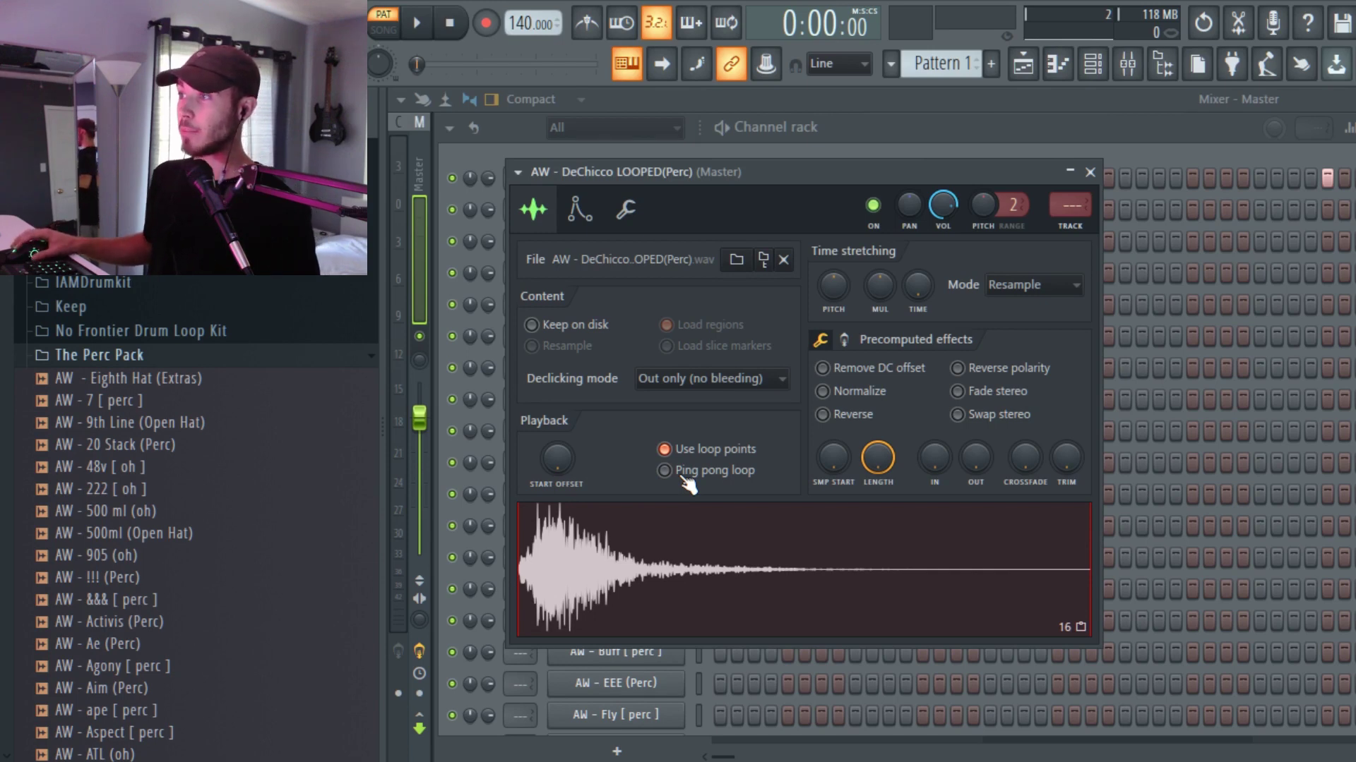
left_click(665, 471)
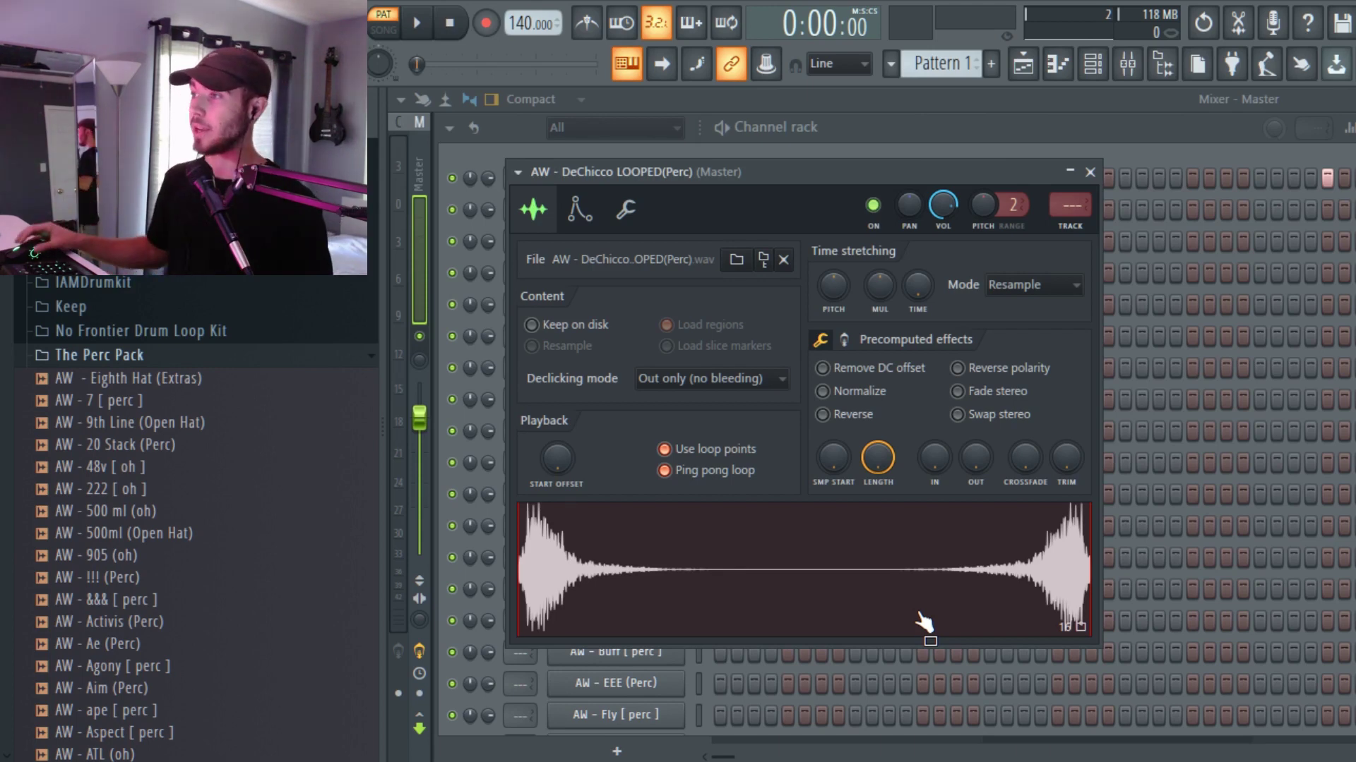
Step: Shorten the LOOPED(Perc) sample with the LENGTH knob while previewing, re-enable loop points, and close settings
left_click(738, 586)
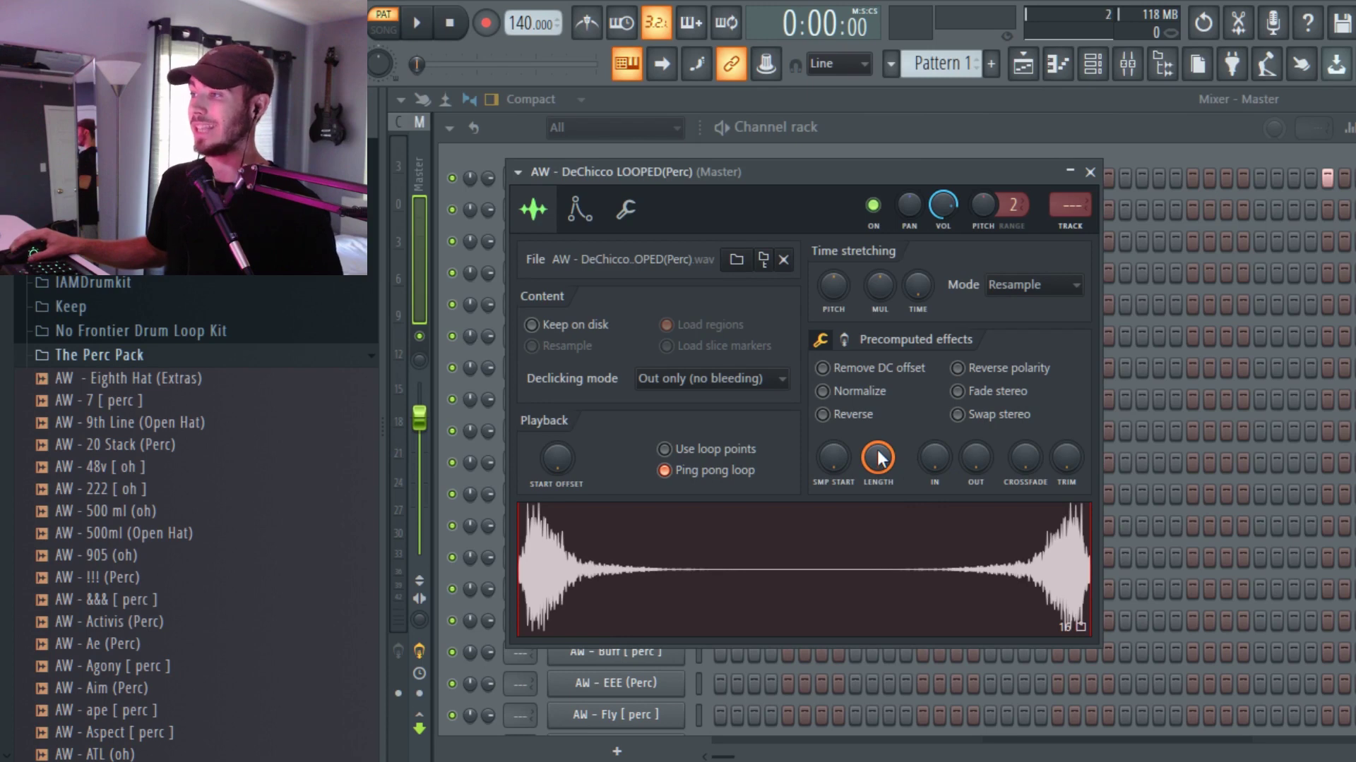
left_click_drag(877, 459, 878, 515)
left_click(872, 579)
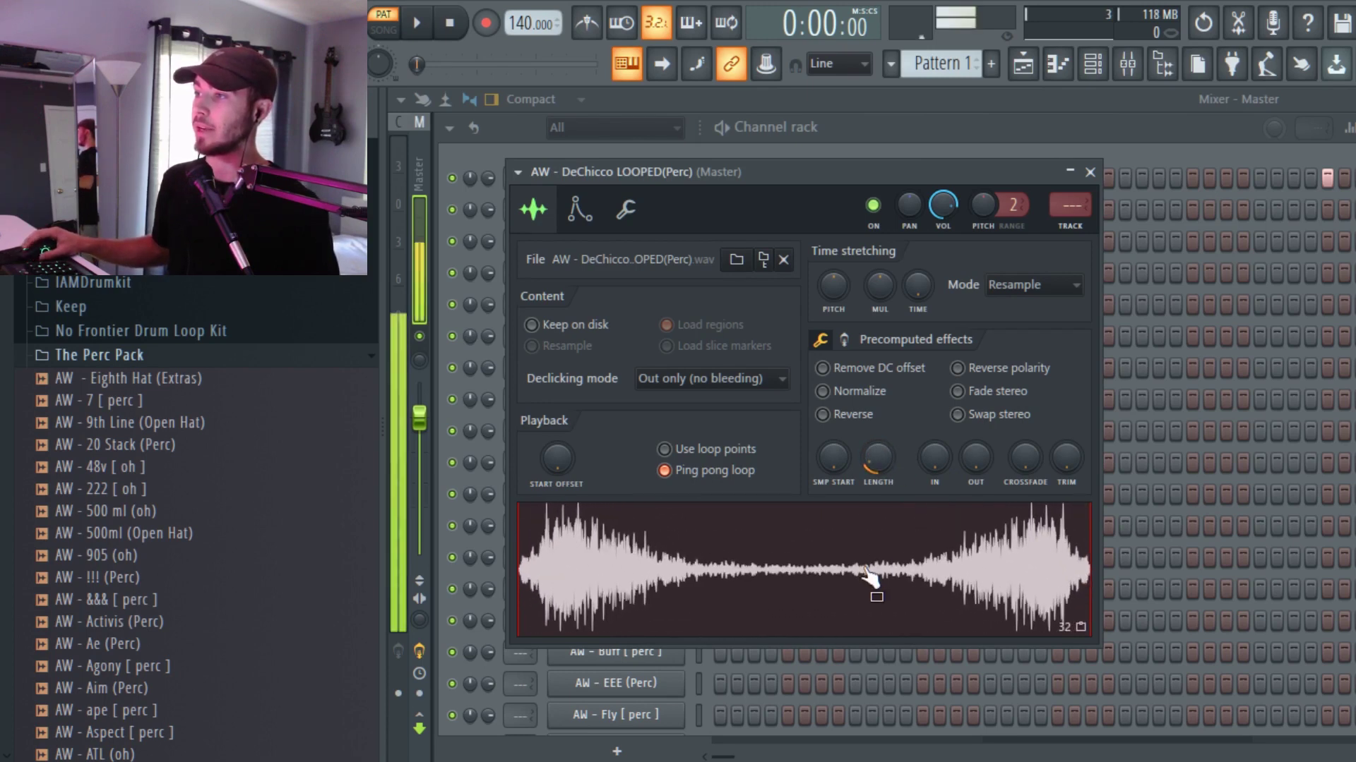
left_click_drag(879, 464, 880, 475)
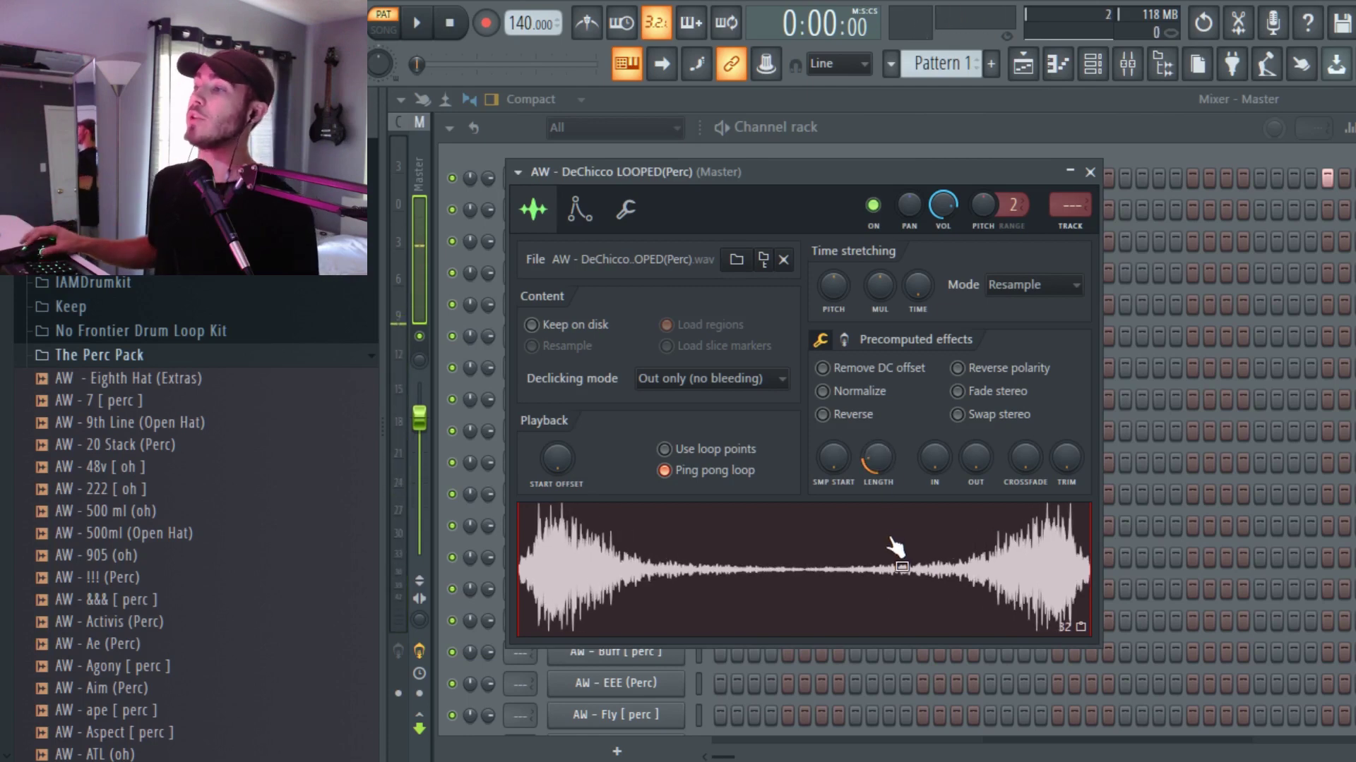
left_click_drag(874, 473, 879, 472)
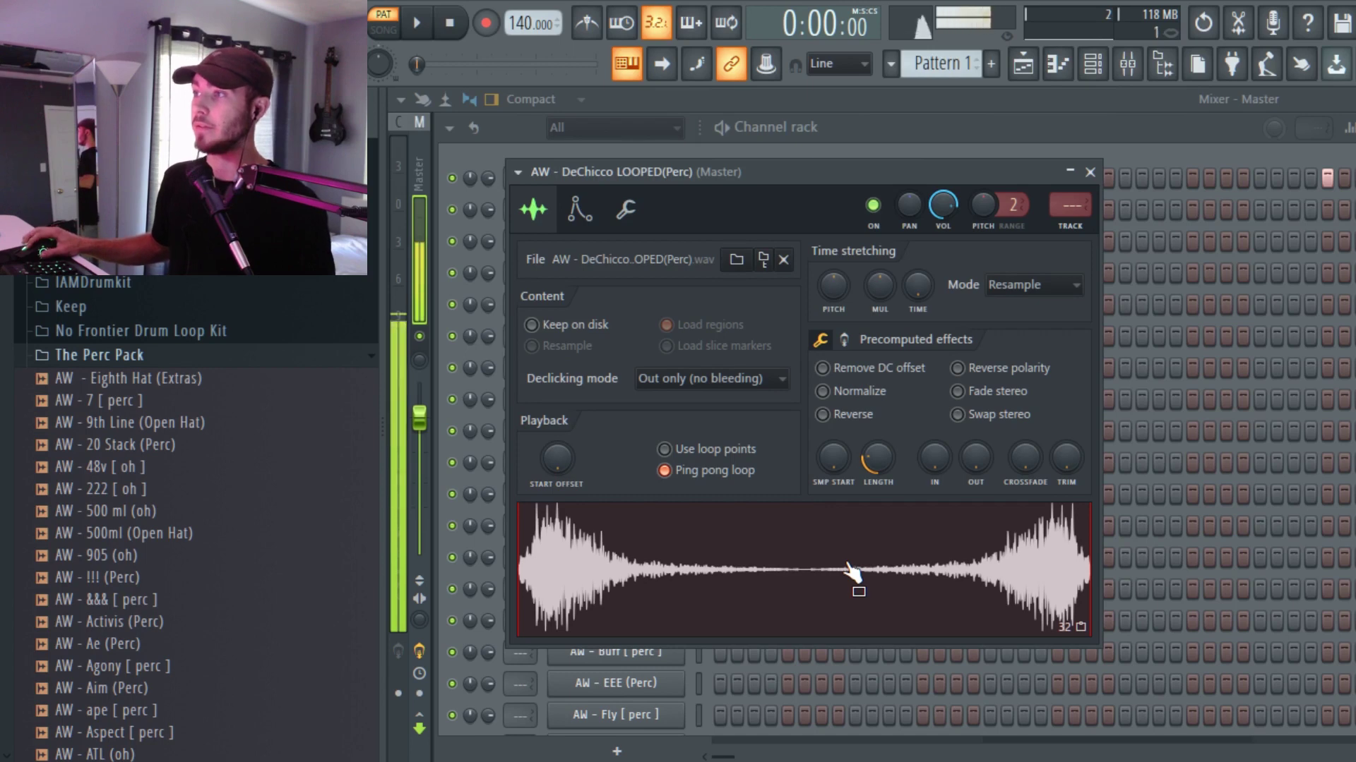
left_click(710, 450)
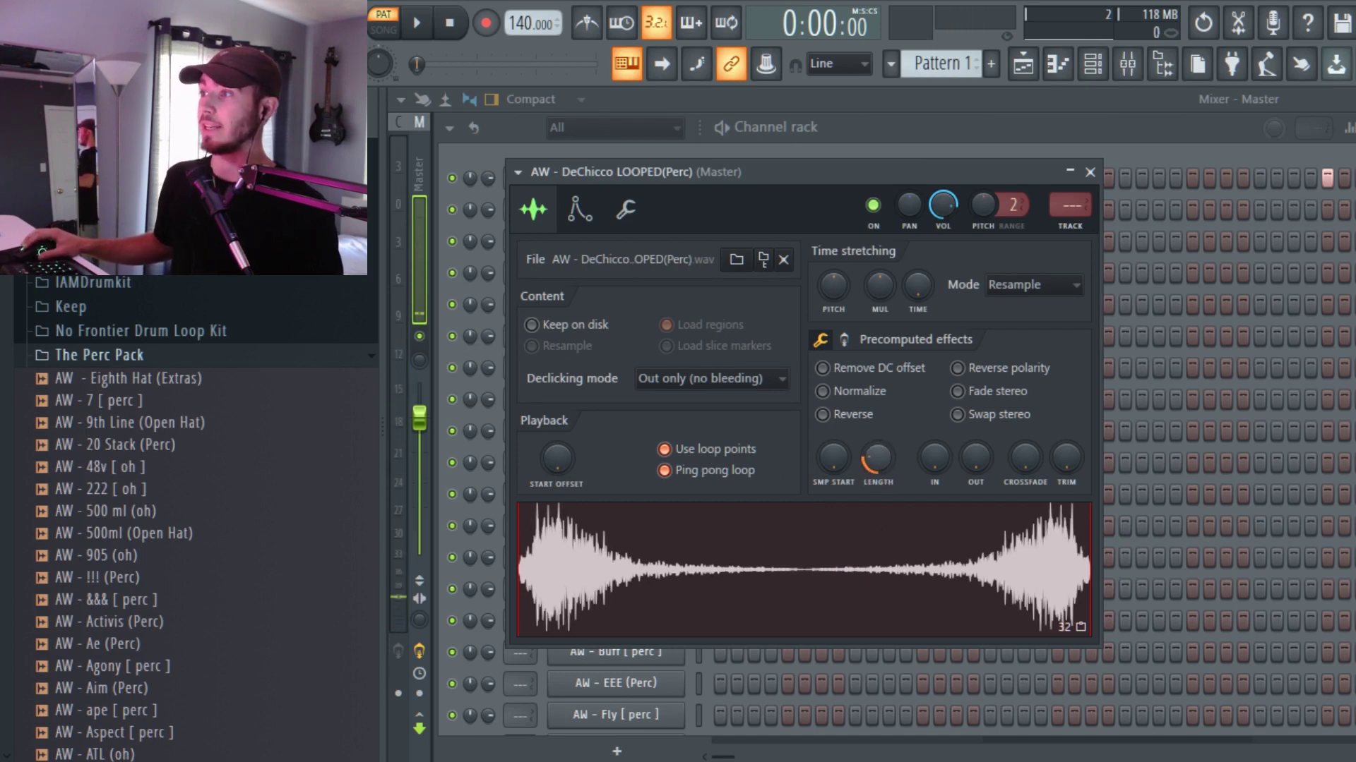
left_click(1089, 172)
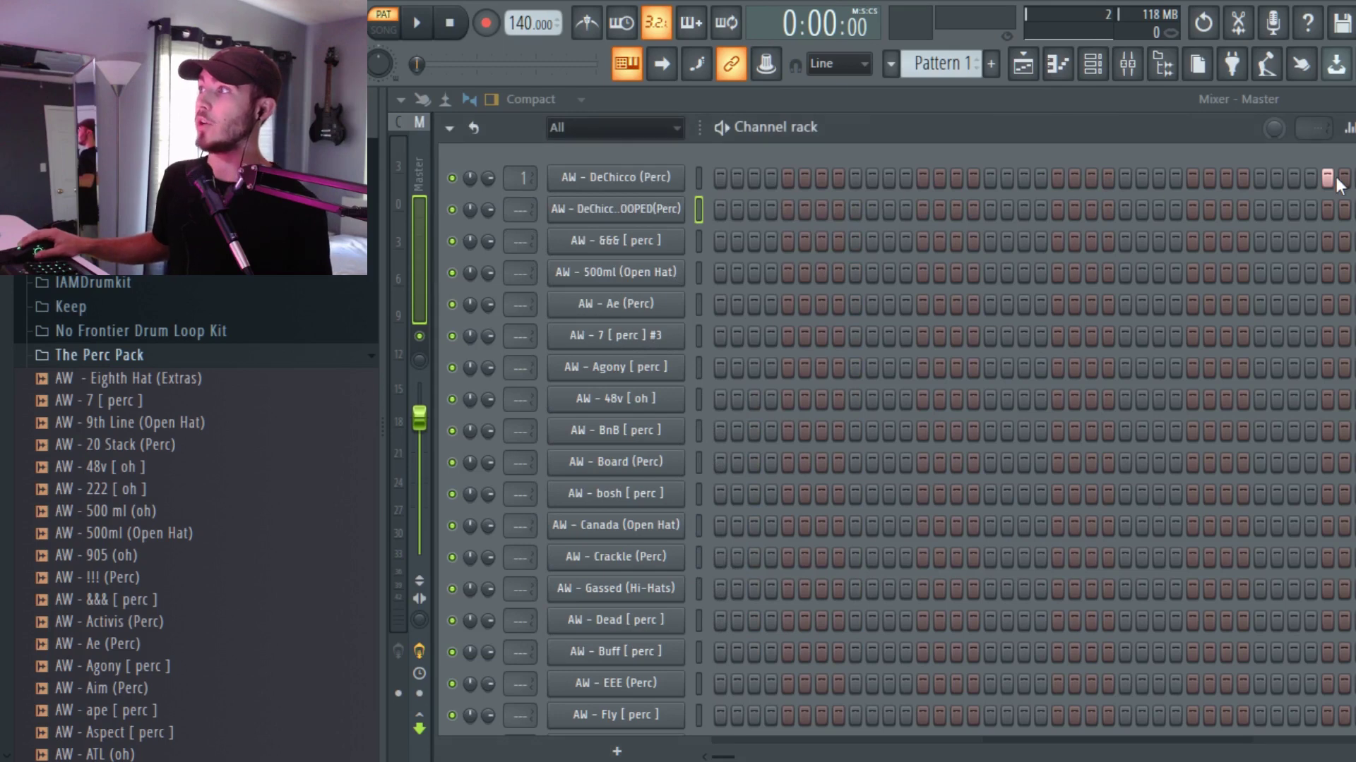
Step: Draw one C5 note stretched across most of the first bar and play it
right_click(665, 209)
left_click(688, 220)
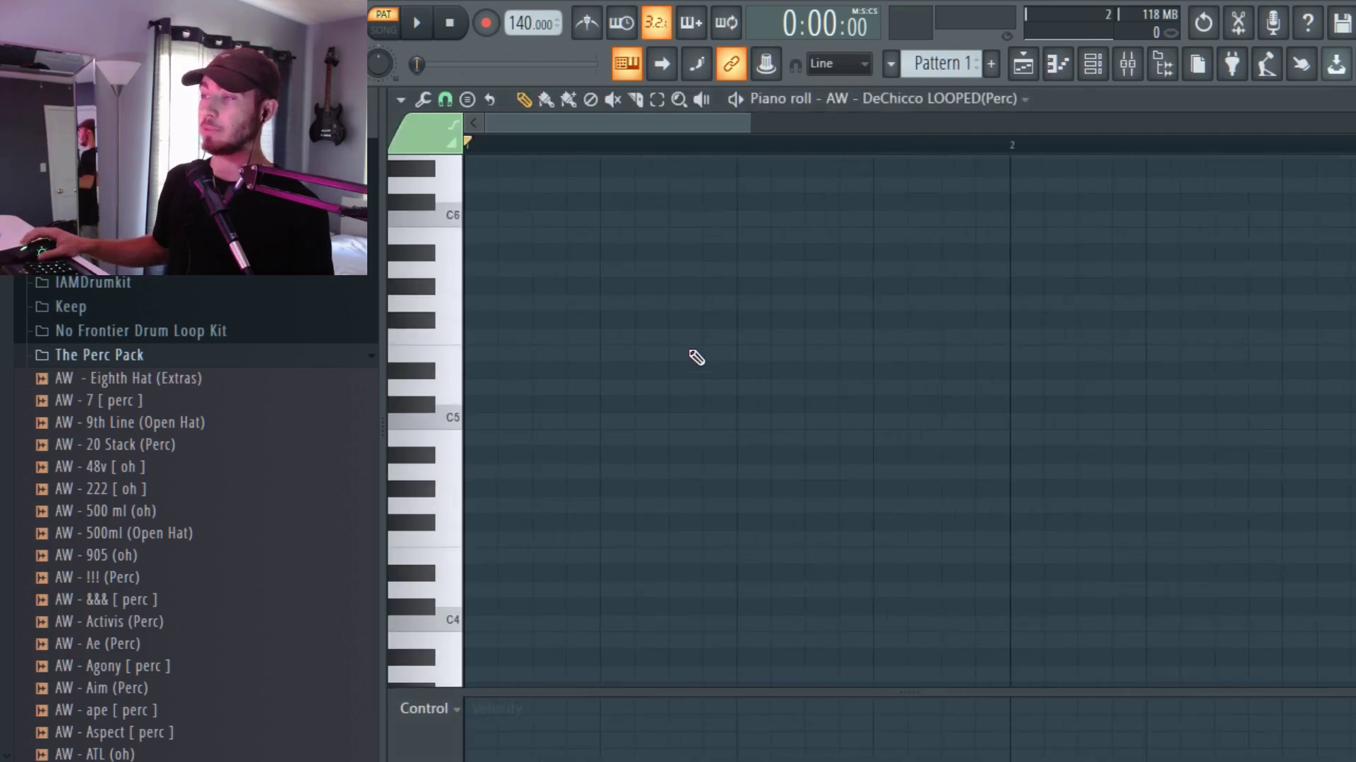
left_click(514, 421)
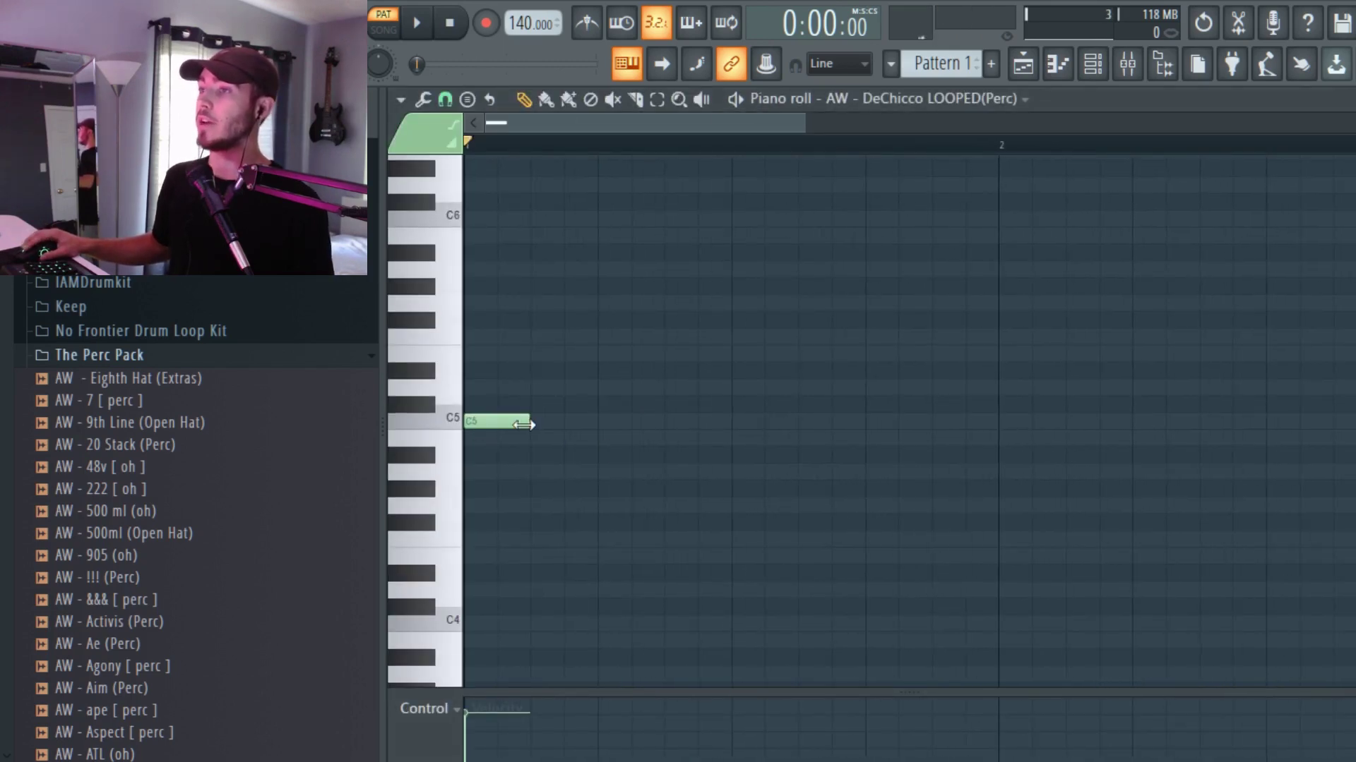
left_click_drag(523, 424, 900, 422)
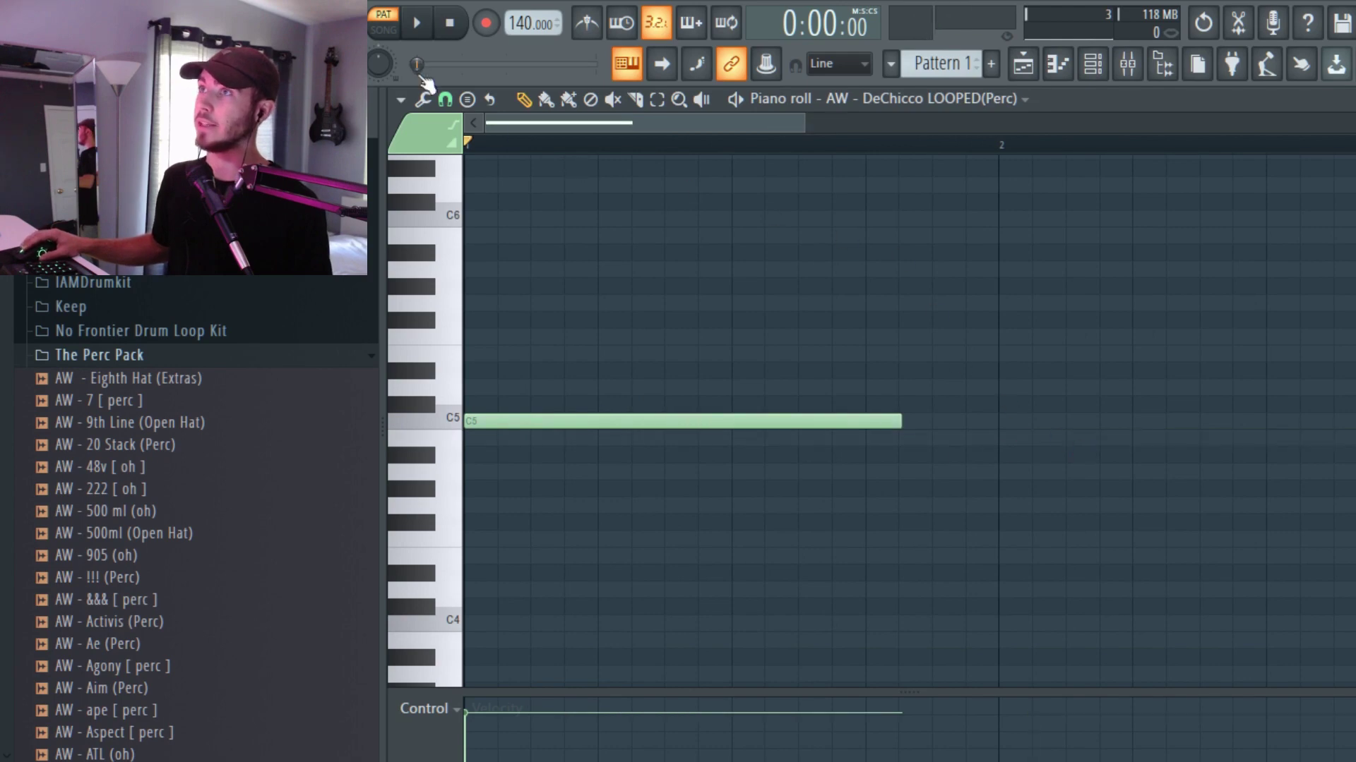
key("space")
key("space")
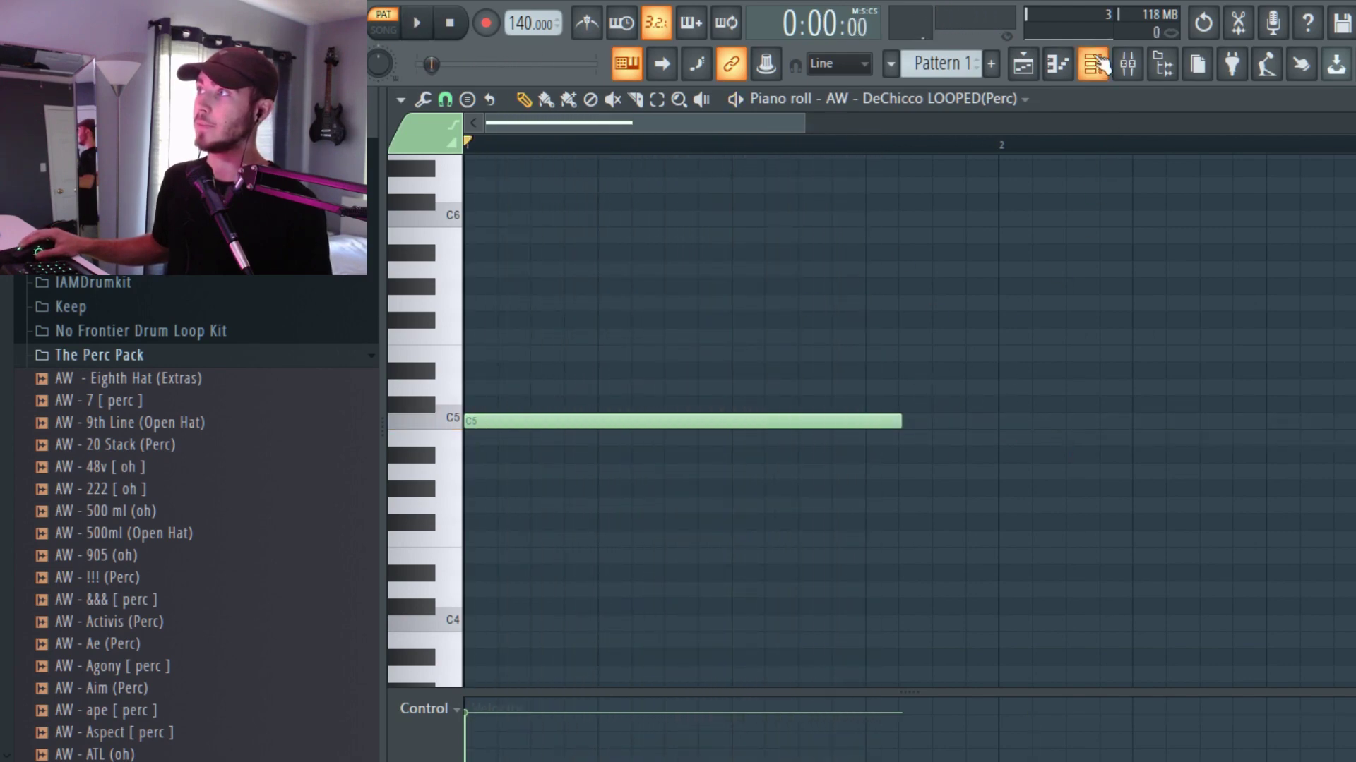
Step: Raise the looped perc's sample LENGTH and listen to the pattern
left_click(1100, 65)
left_click(613, 219)
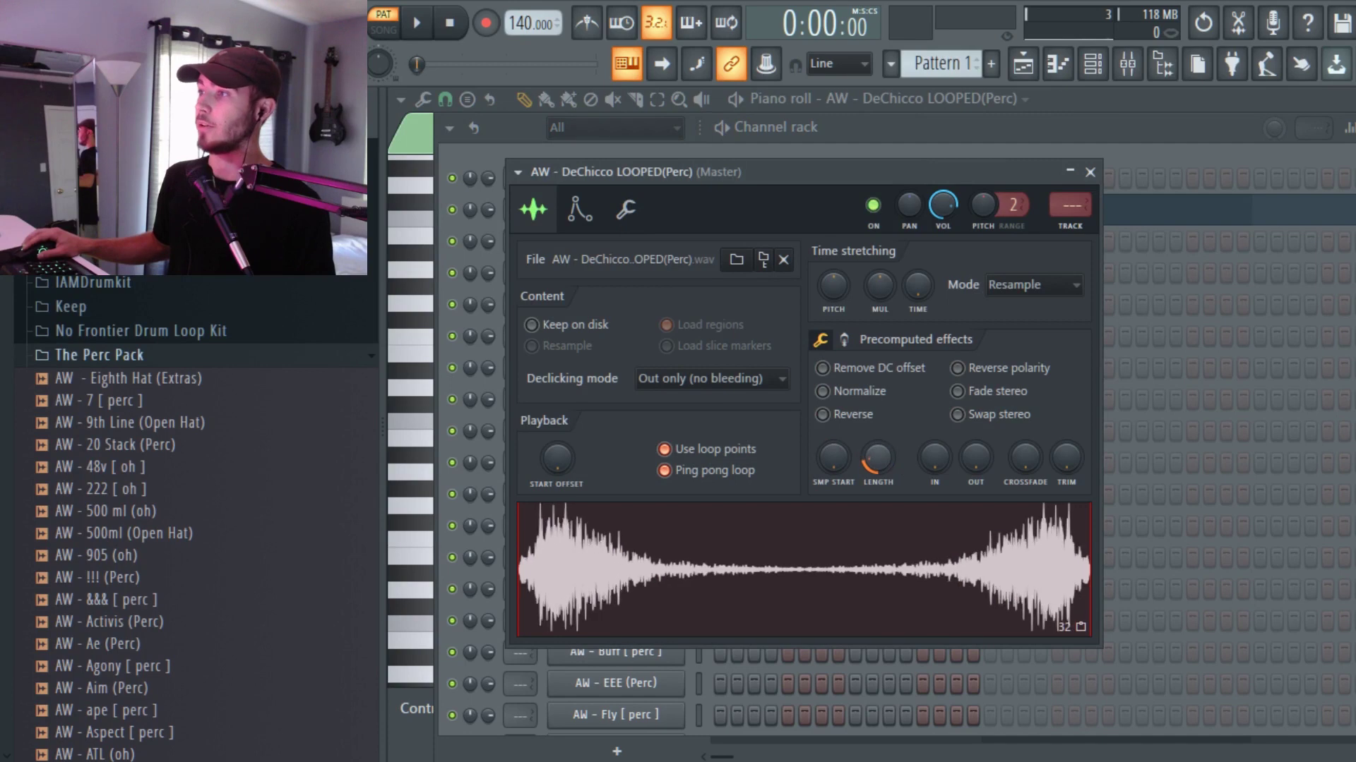
left_click_drag(882, 455, 883, 435)
key("space")
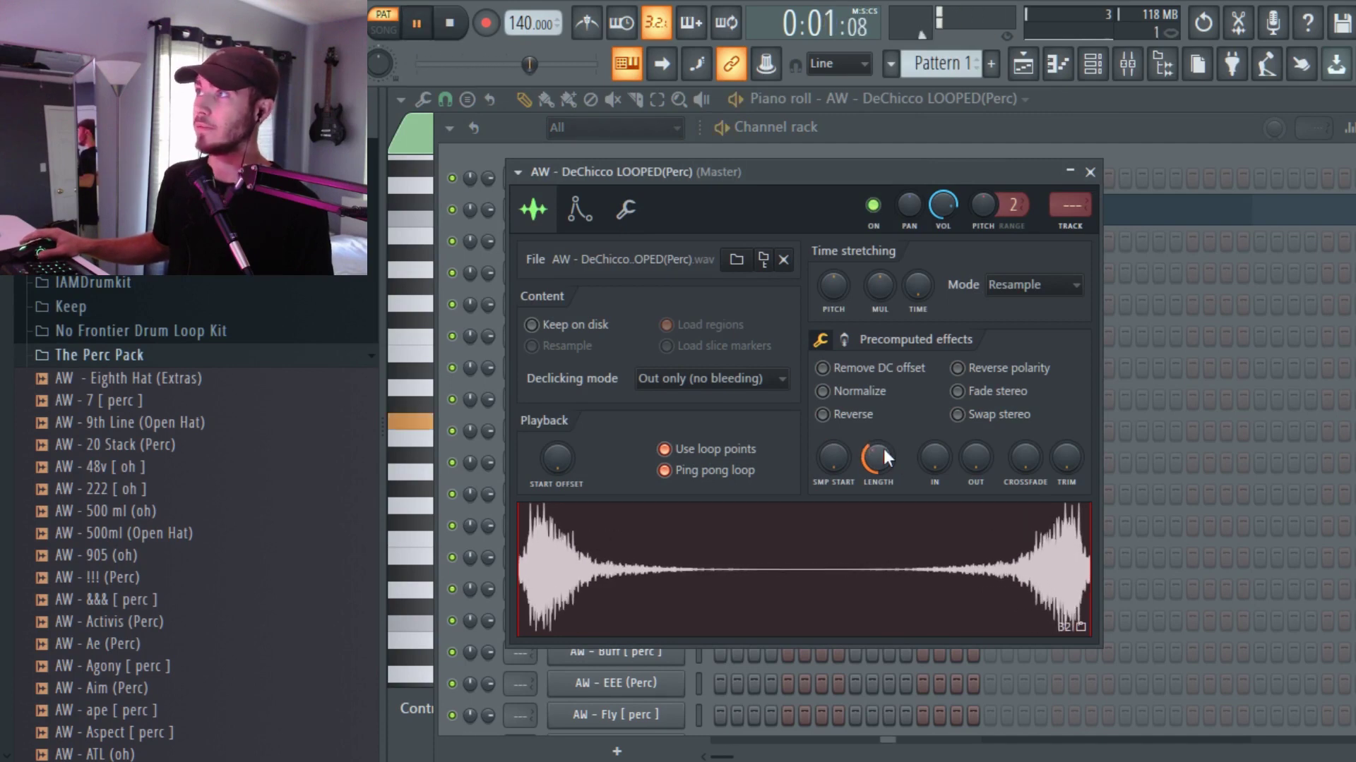
scroll(883, 448, "up", 5)
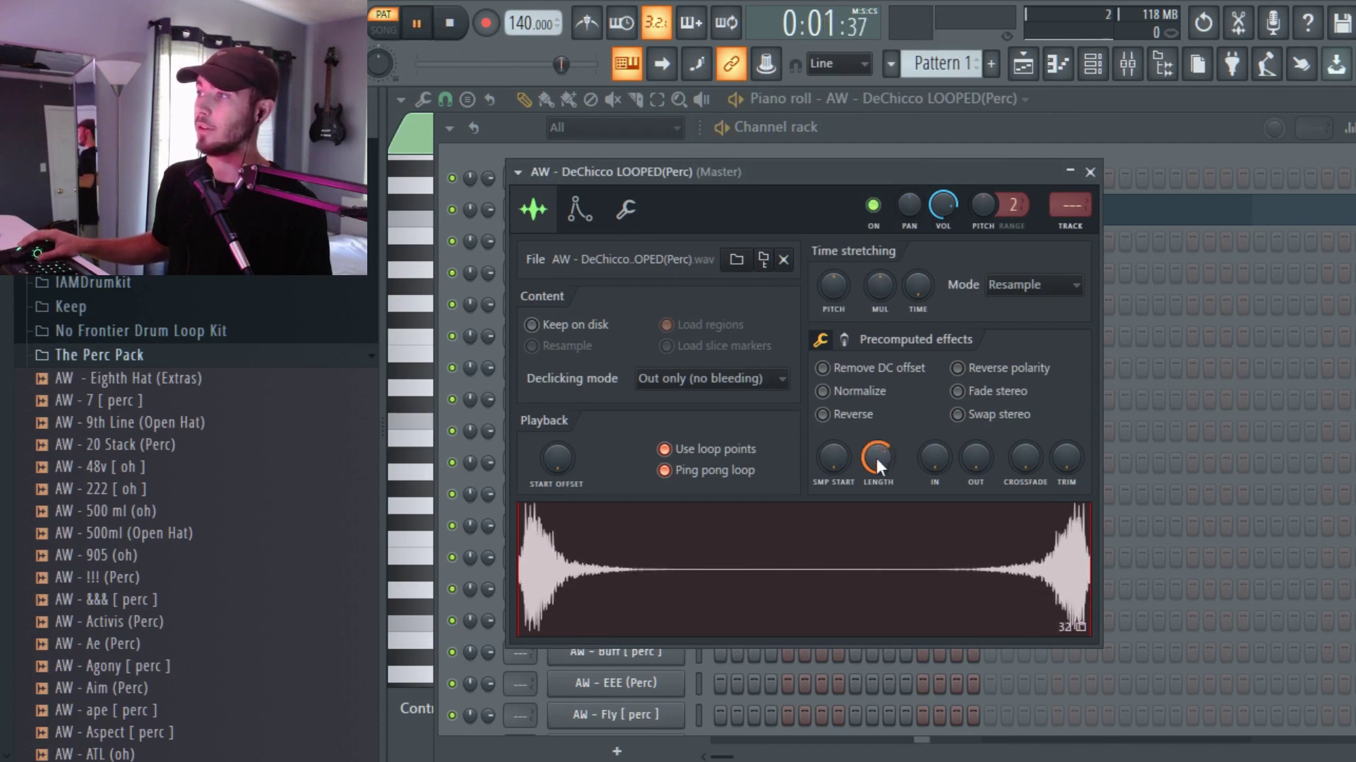
scroll(876, 461, "up", 2)
key("space")
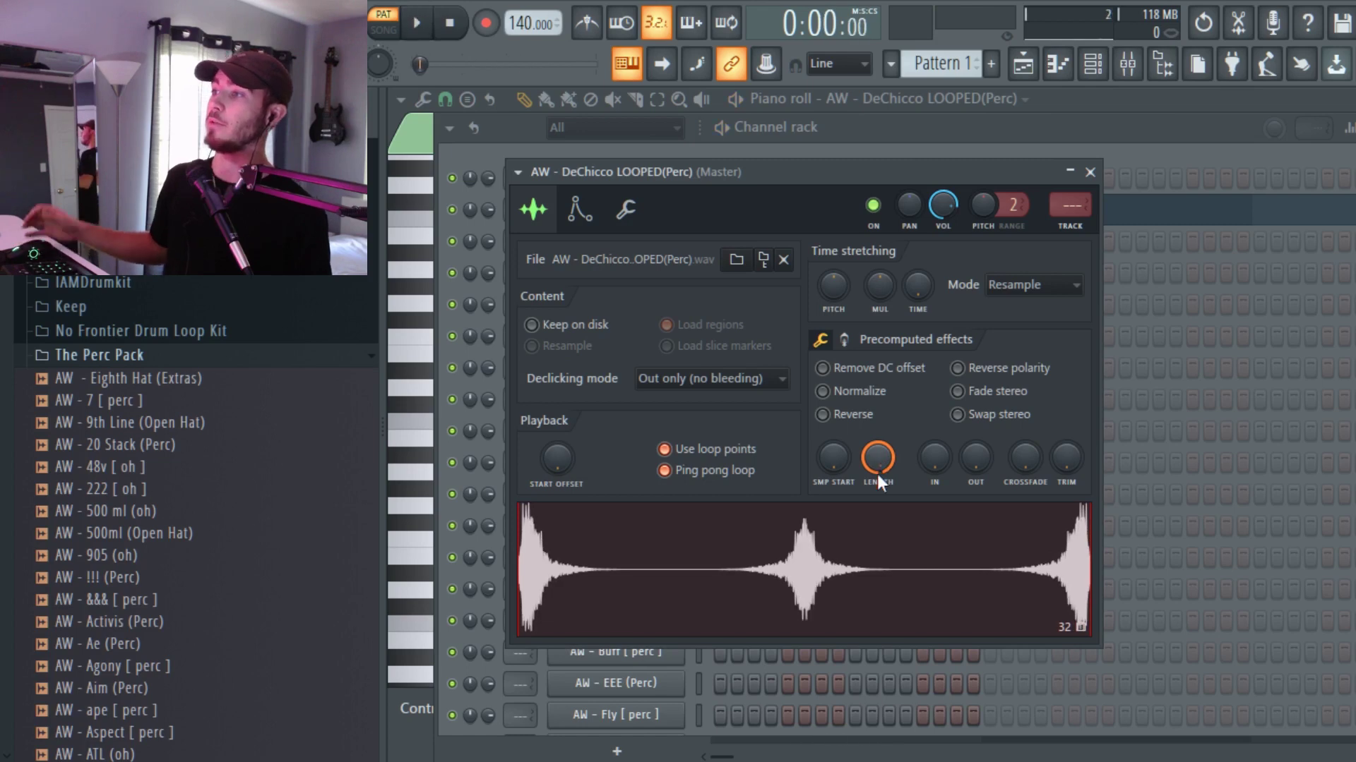
scroll(894, 463, "down", 1)
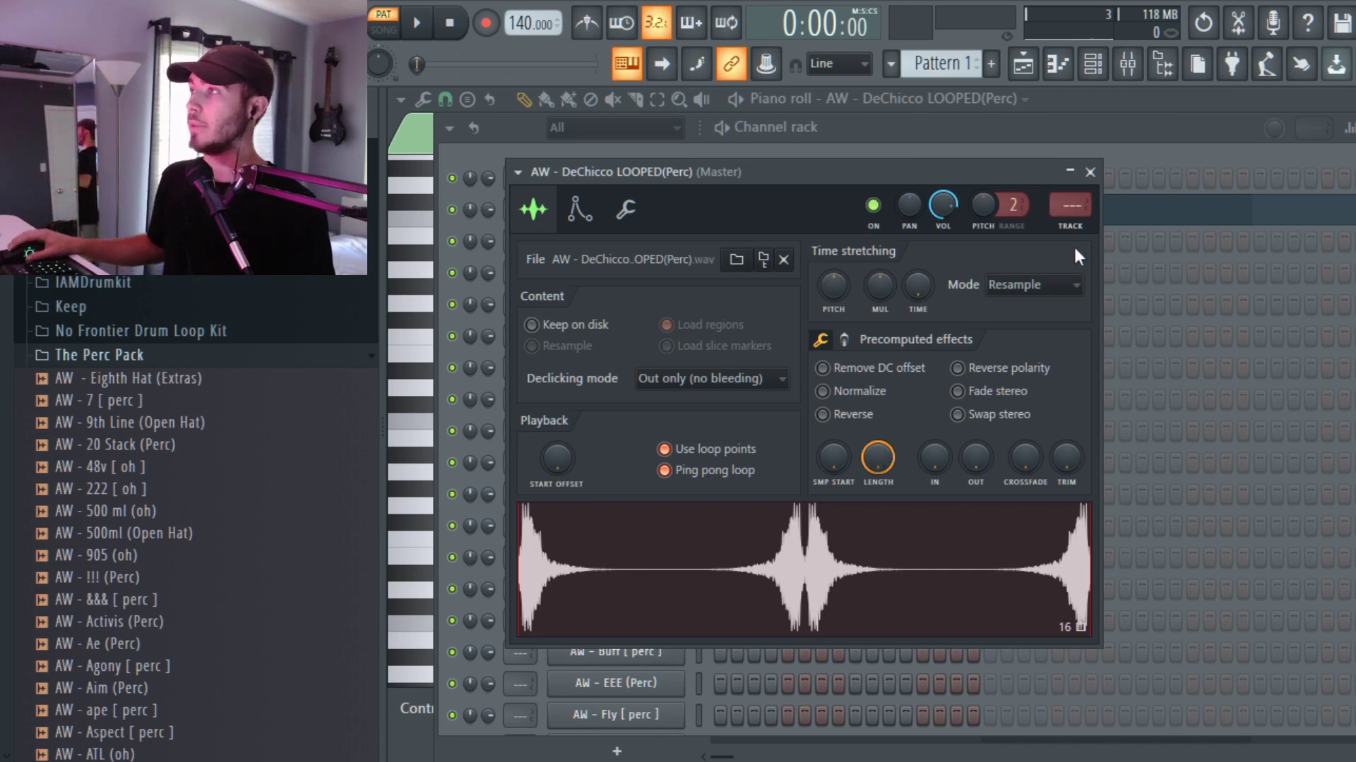
Step: Turn the sample LENGTH back down and close the sampler settings
left_click(1089, 173)
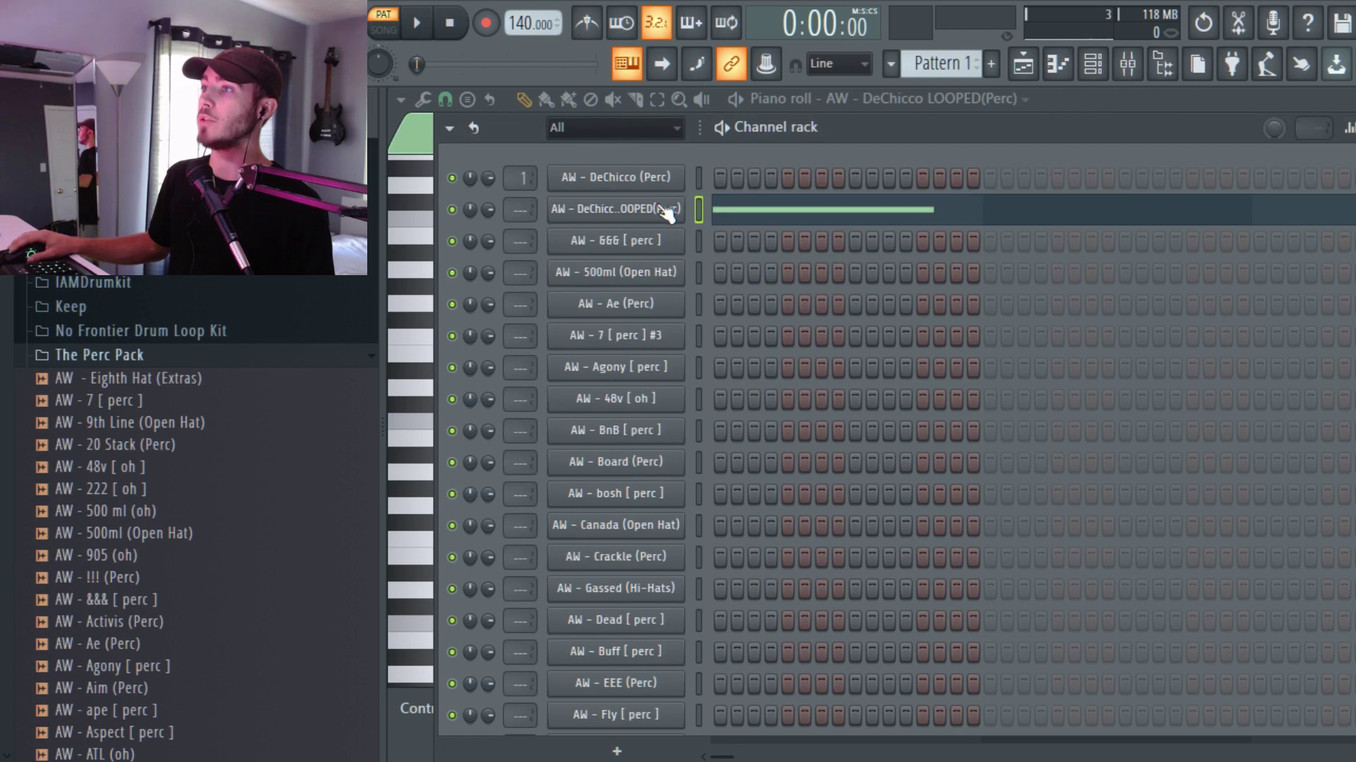
left_click(646, 208)
left_click_drag(878, 458, 877, 487)
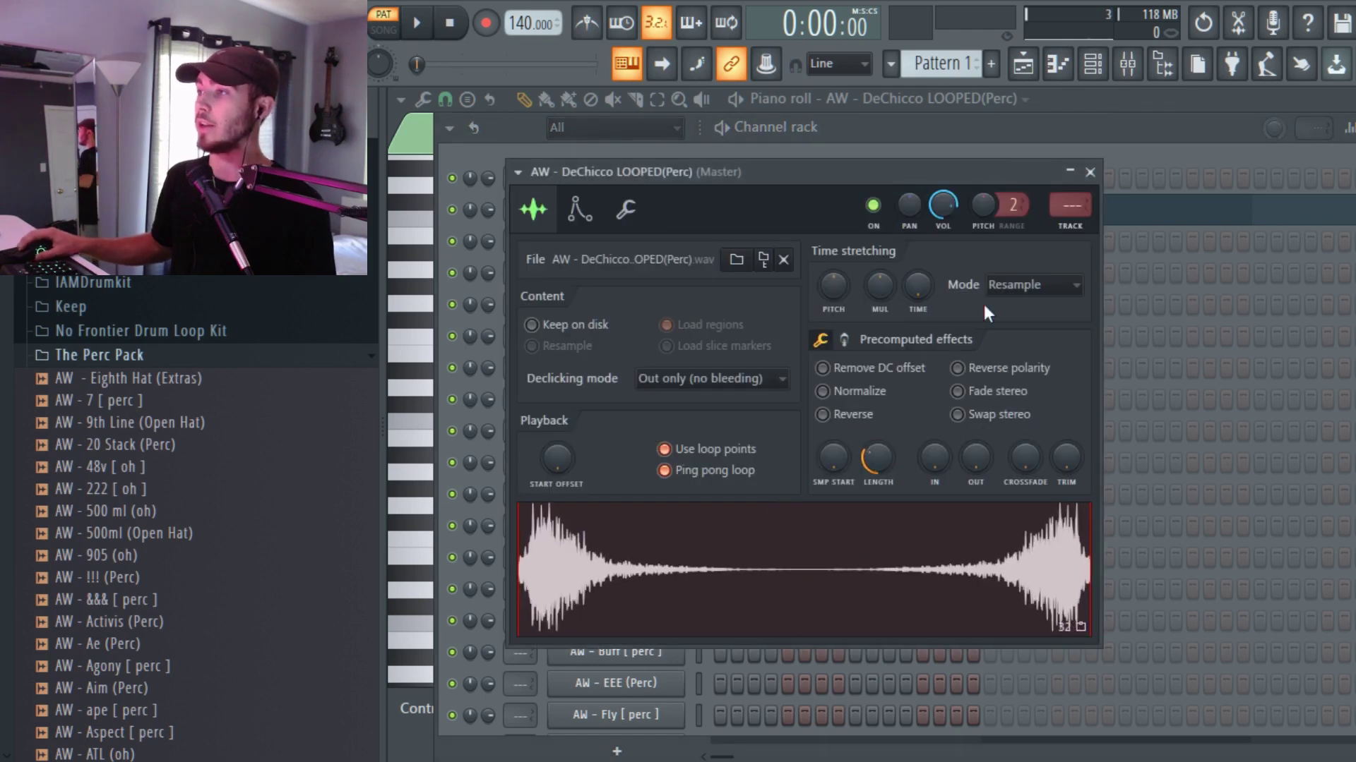
left_click(1091, 173)
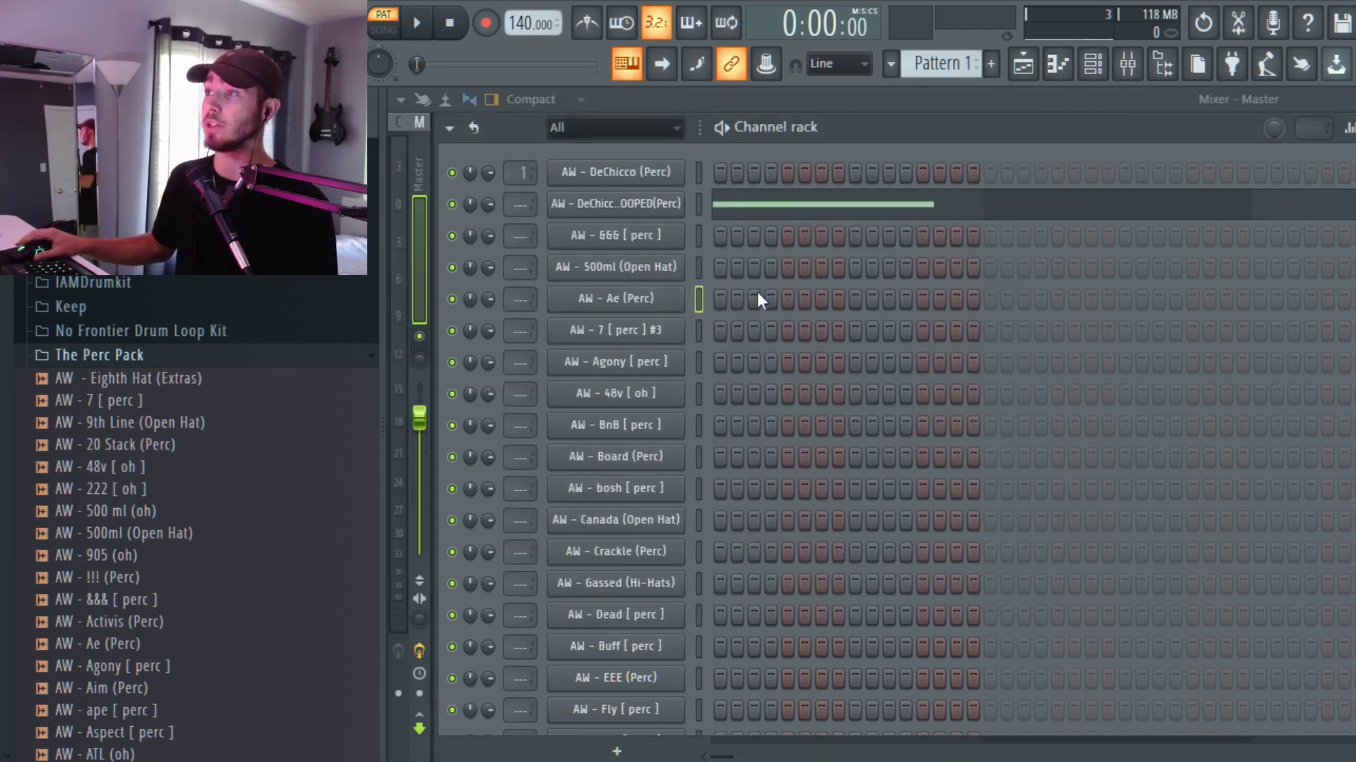
scroll(759, 286, "down", 3)
scroll(764, 273, "up", 2)
Step: Add a short note below the C5, move it earlier in the bar, and lower it to D4
left_click(777, 184)
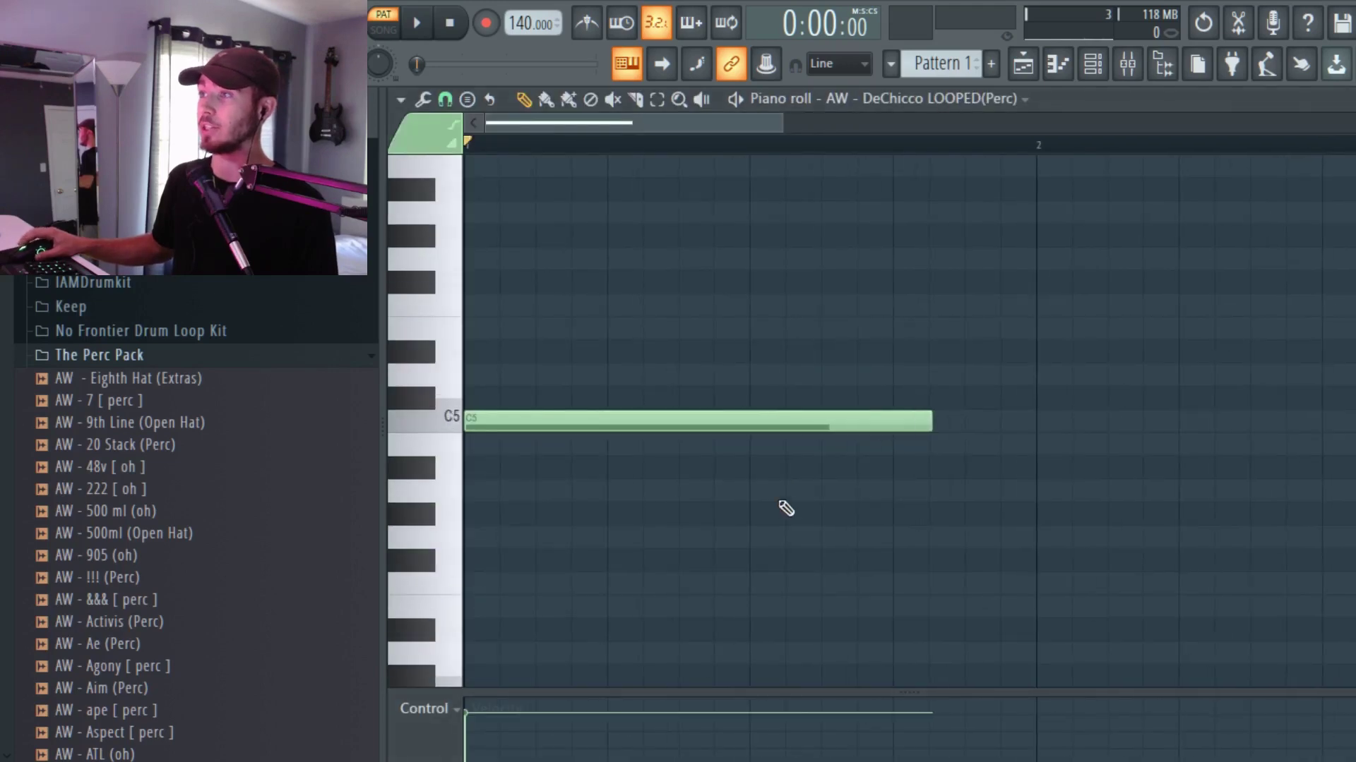
left_click(742, 560)
left_click_drag(1149, 562, 798, 561)
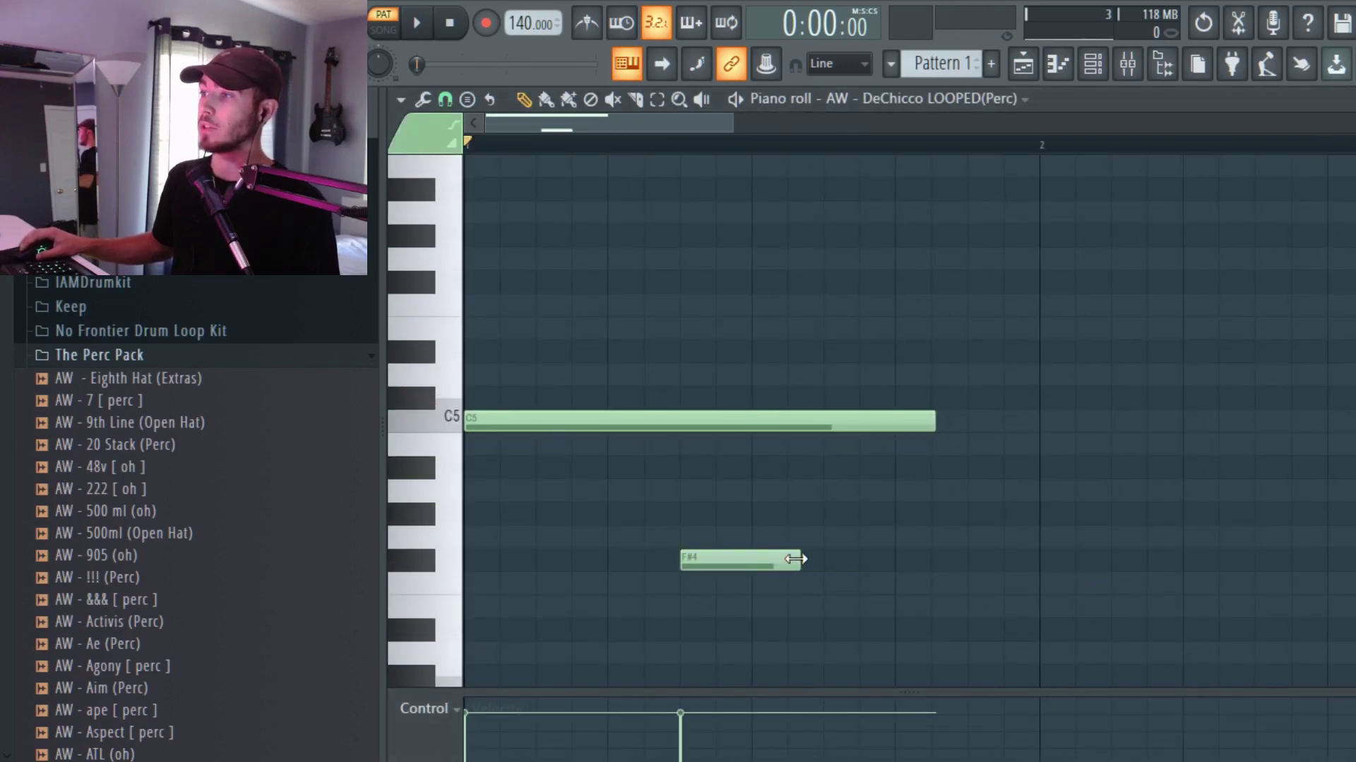
left_click(744, 562)
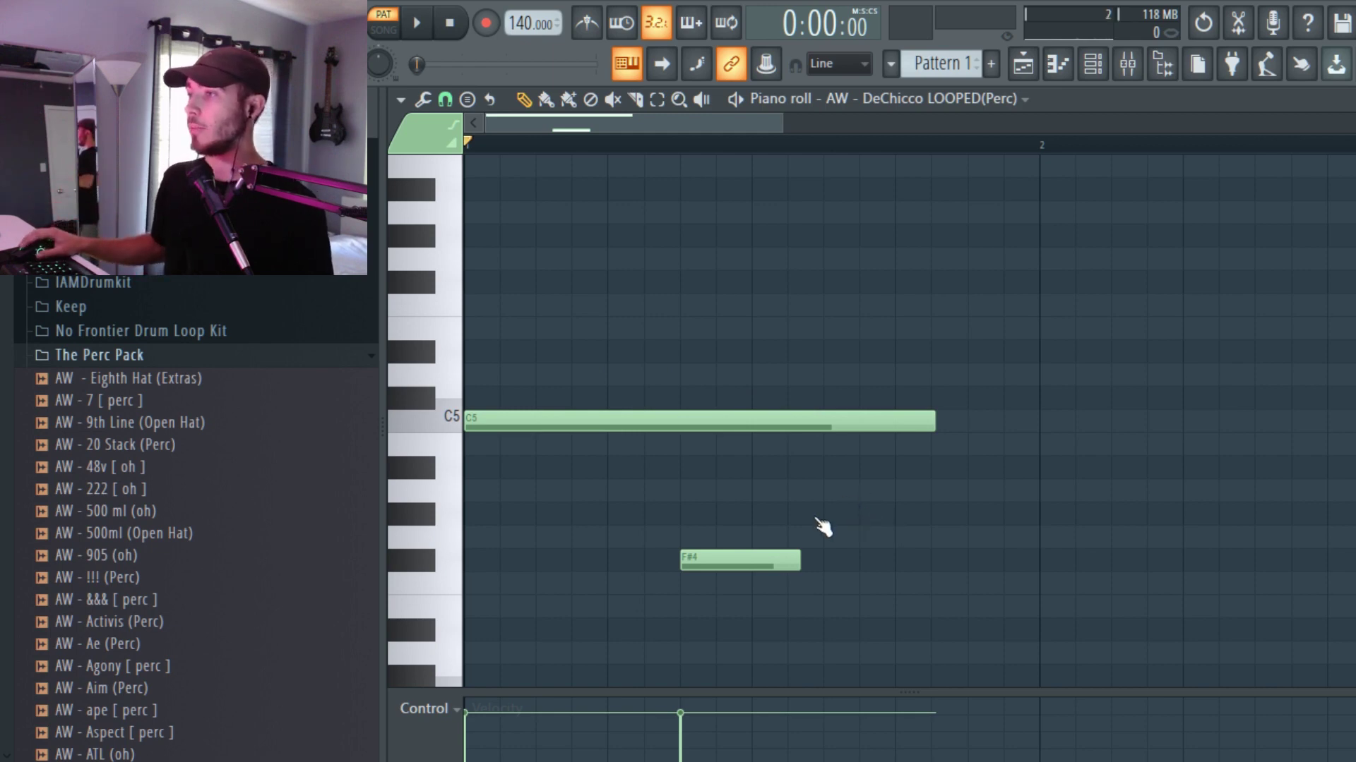
key("space")
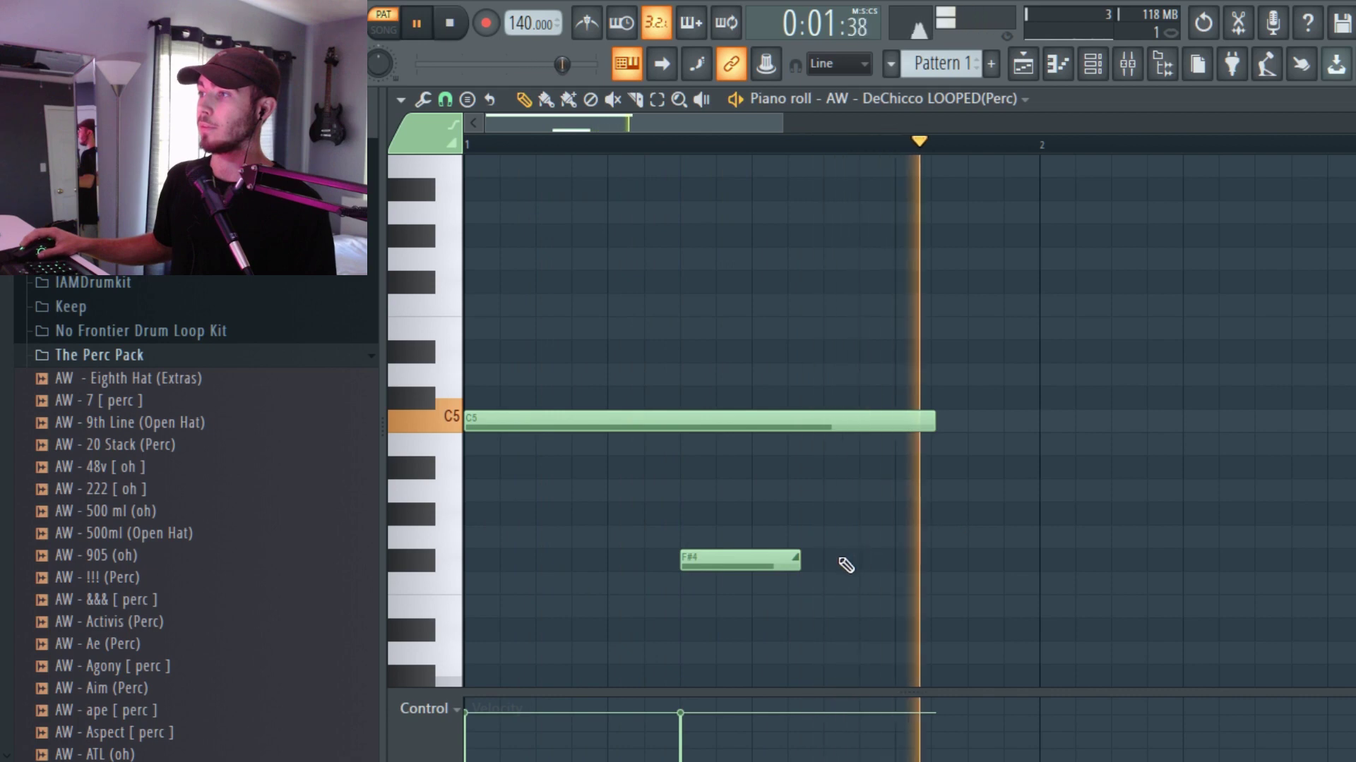
left_click_drag(759, 562, 629, 656)
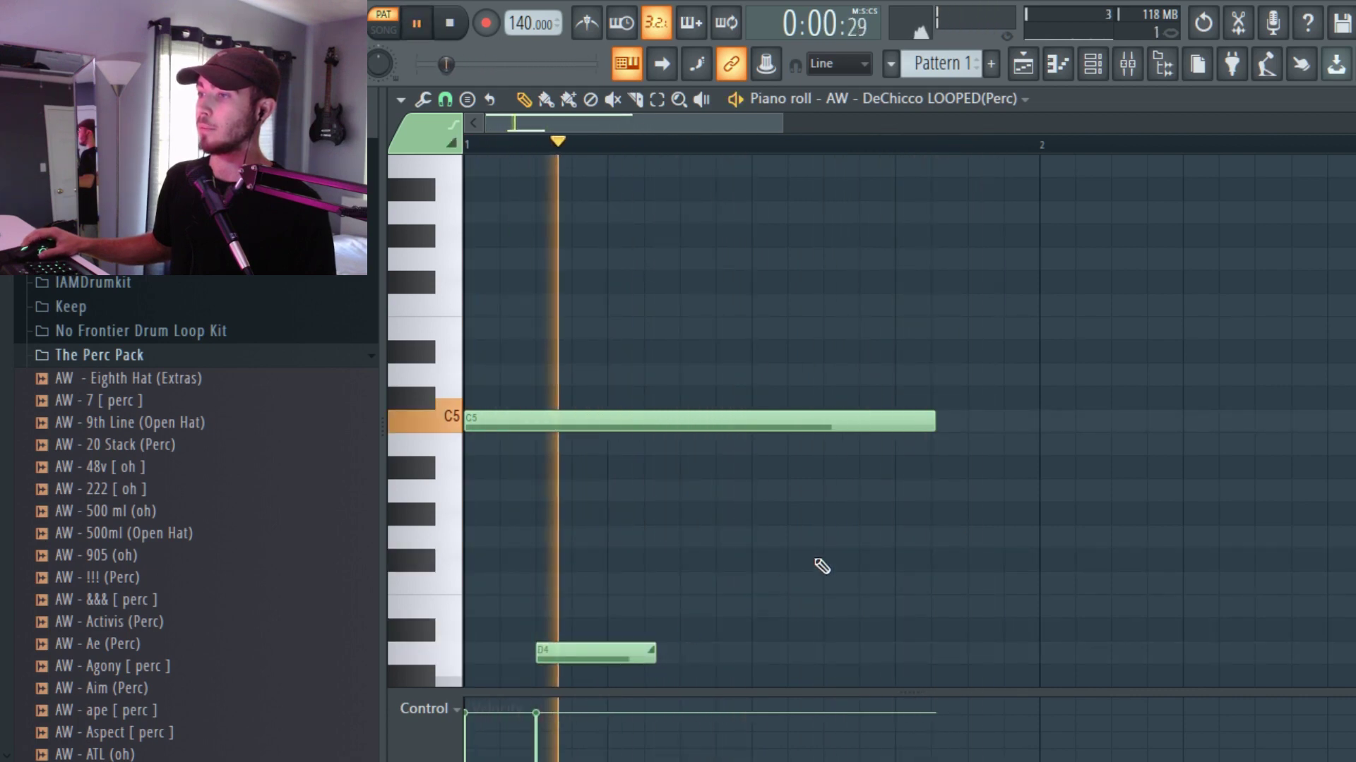
key("space")
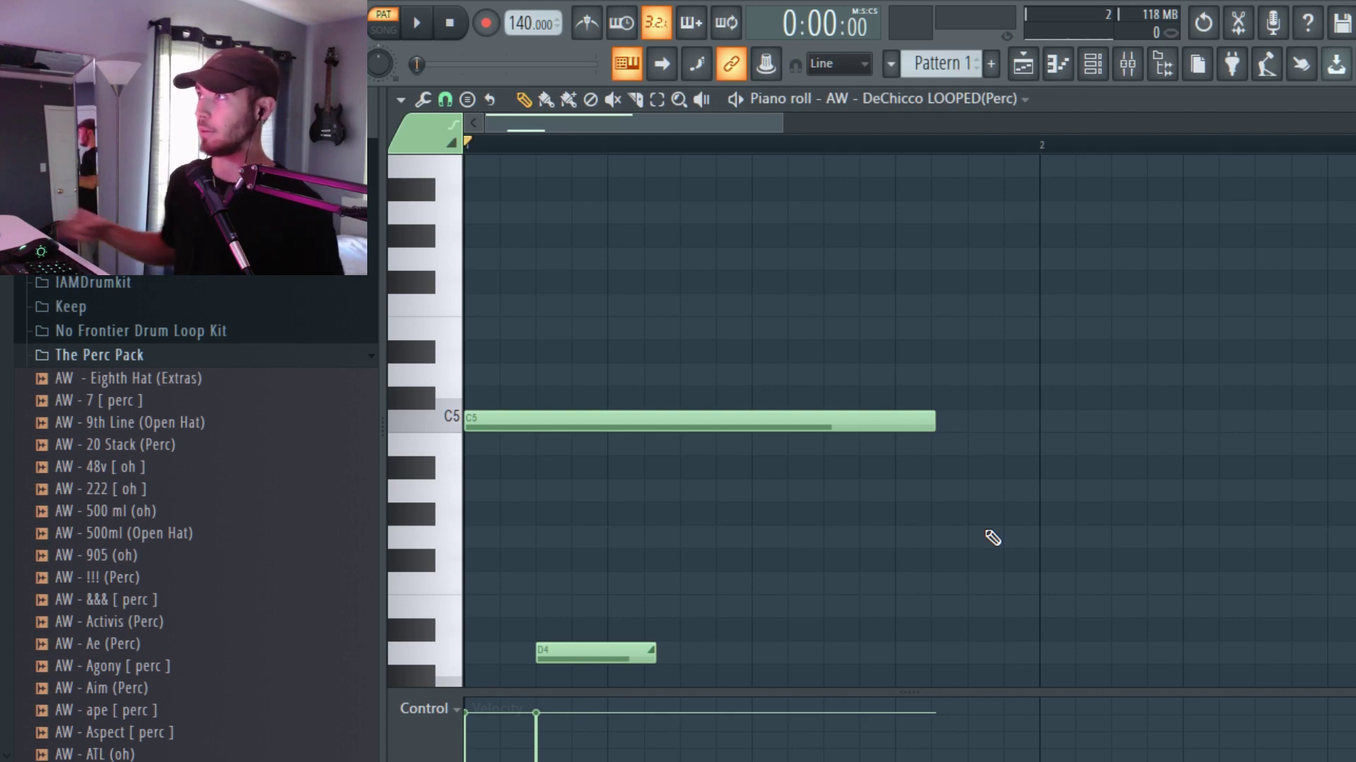
left_click(1092, 64)
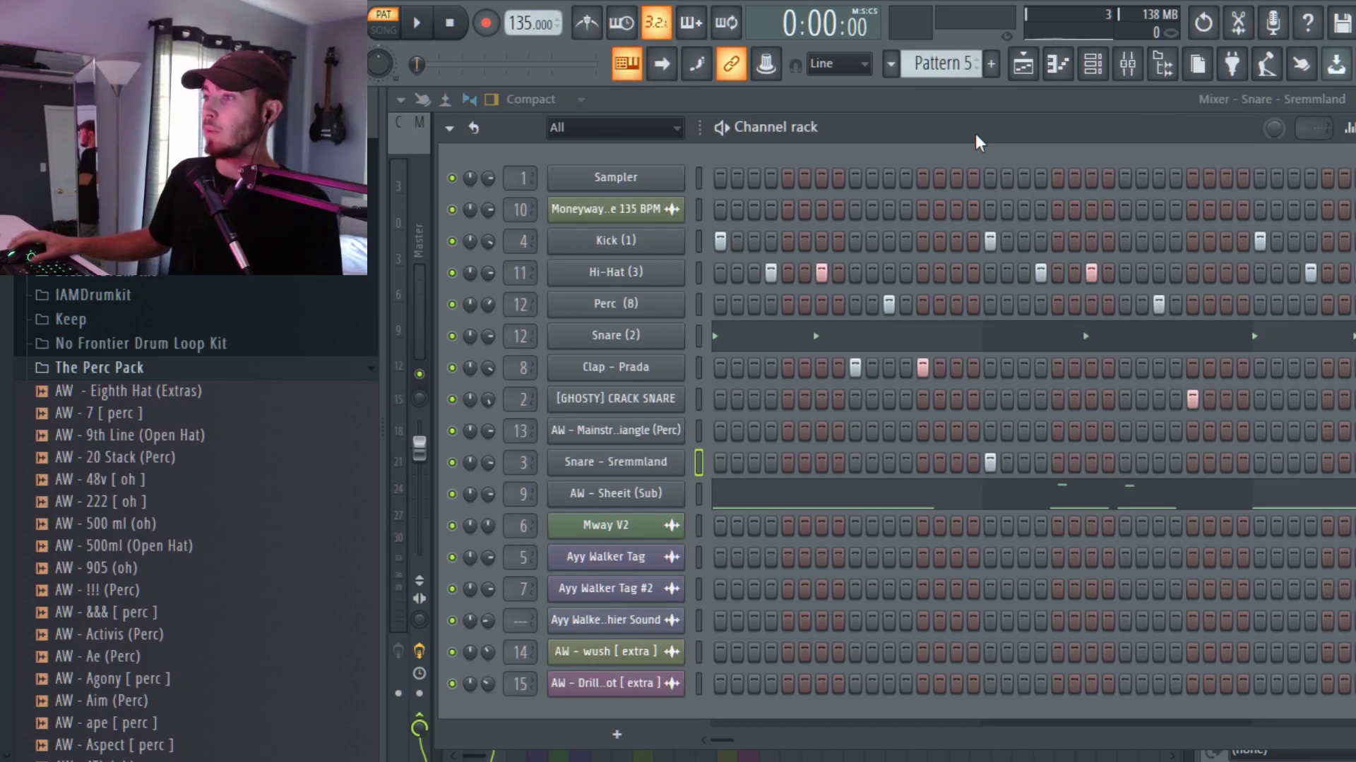
Step: Preview the ping-pong looped Snare - Sremmland sample in its settings, then close them
left_click(645, 471)
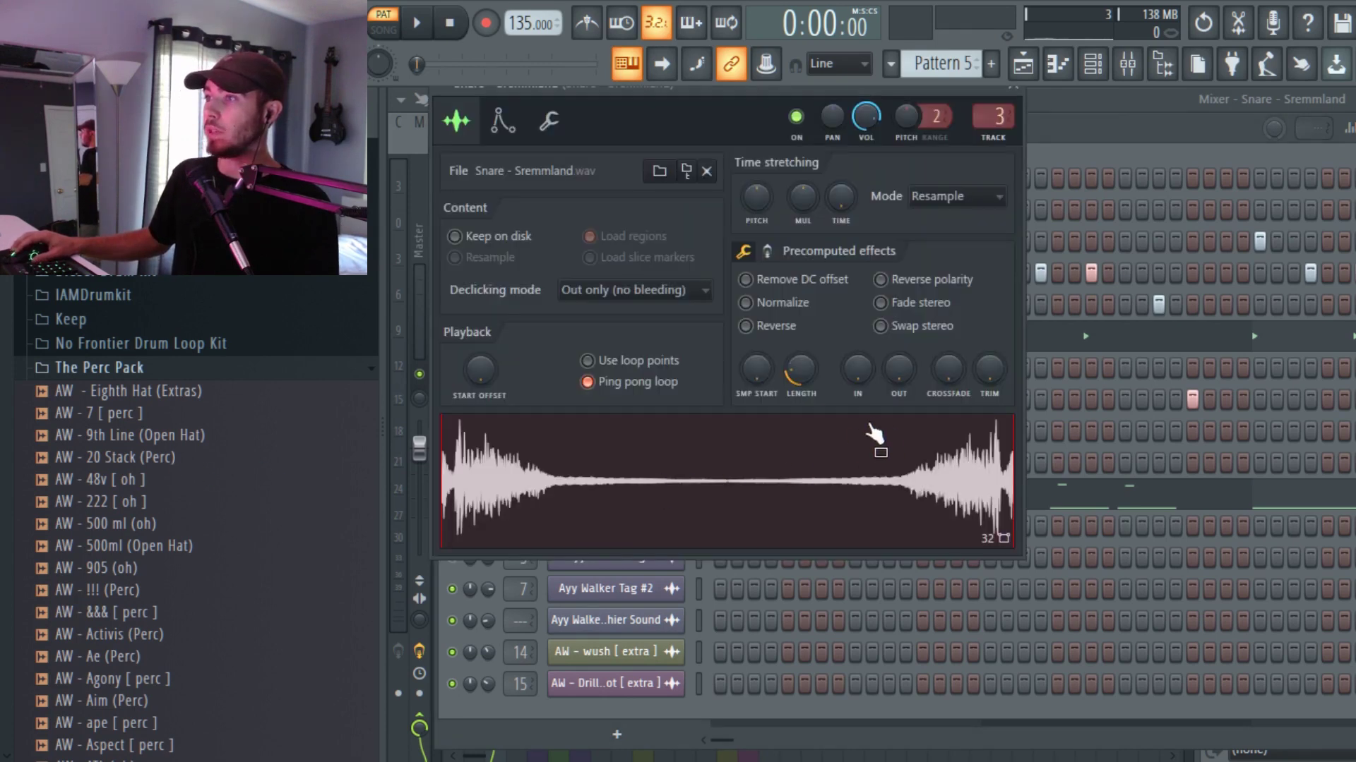
left_click(805, 517)
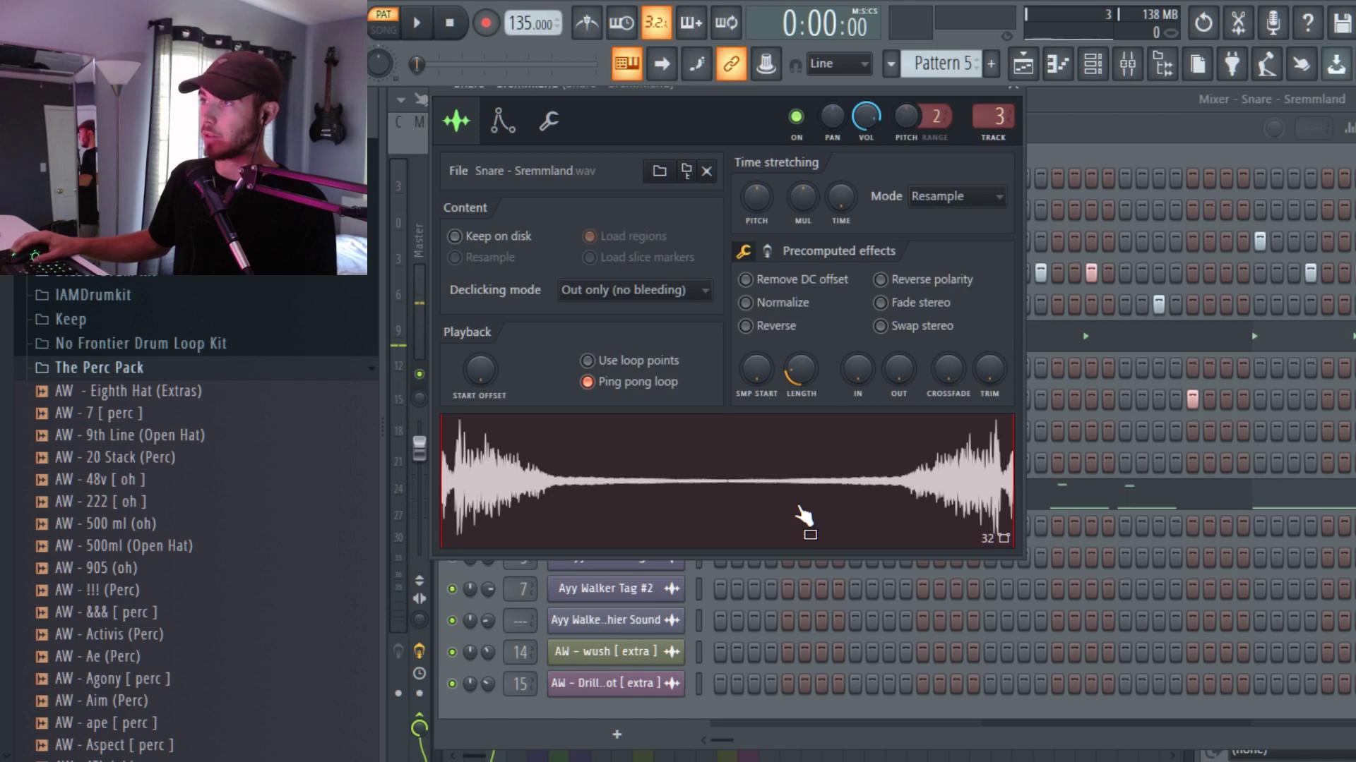
left_click(805, 518)
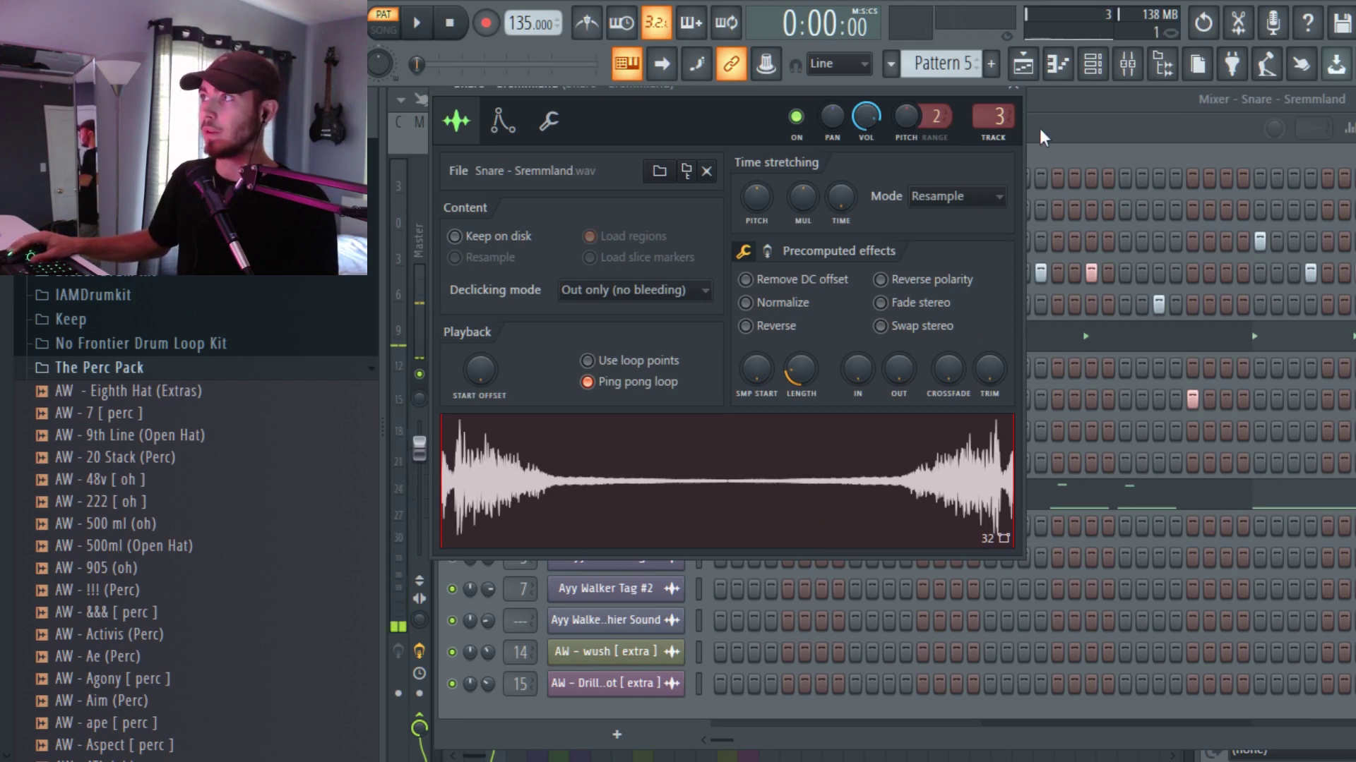
left_click(1013, 90)
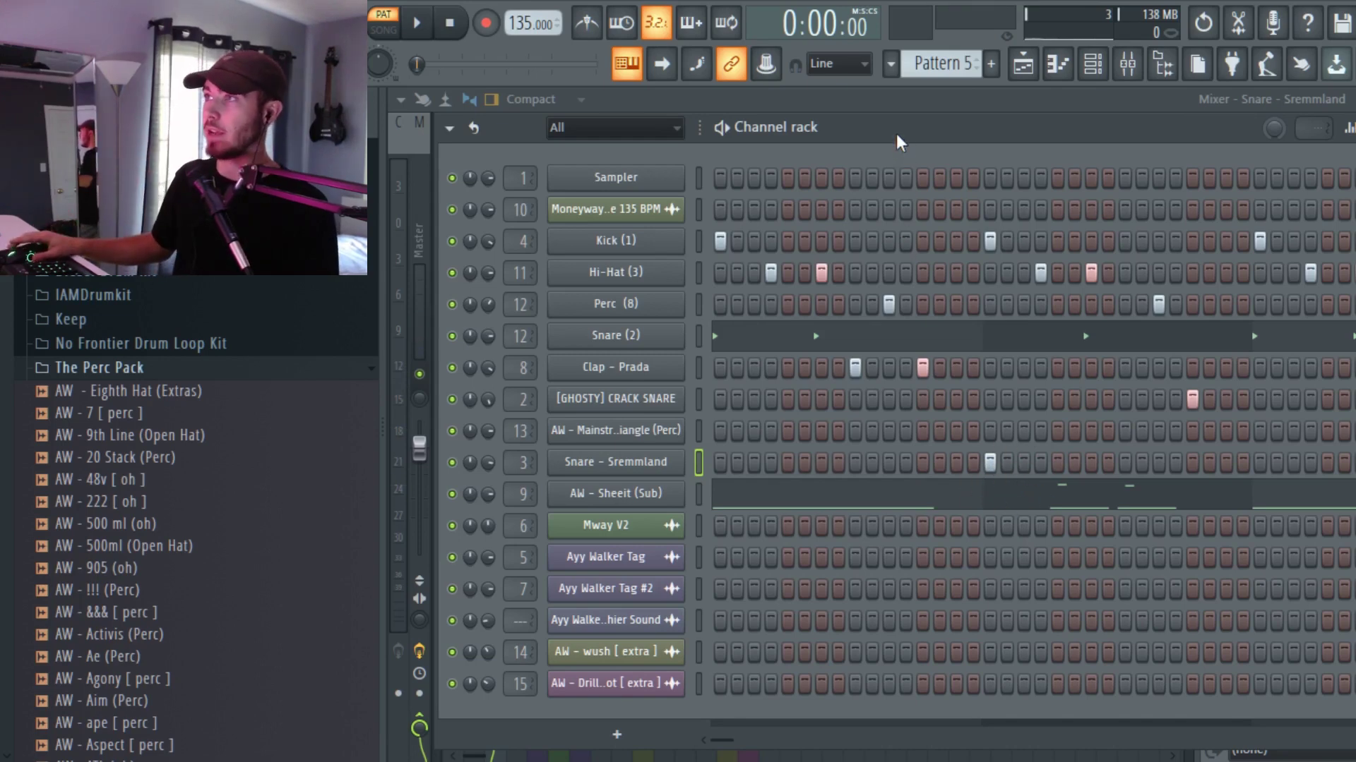
Step: Play the beat, then start the song playing from bar 9
key("space")
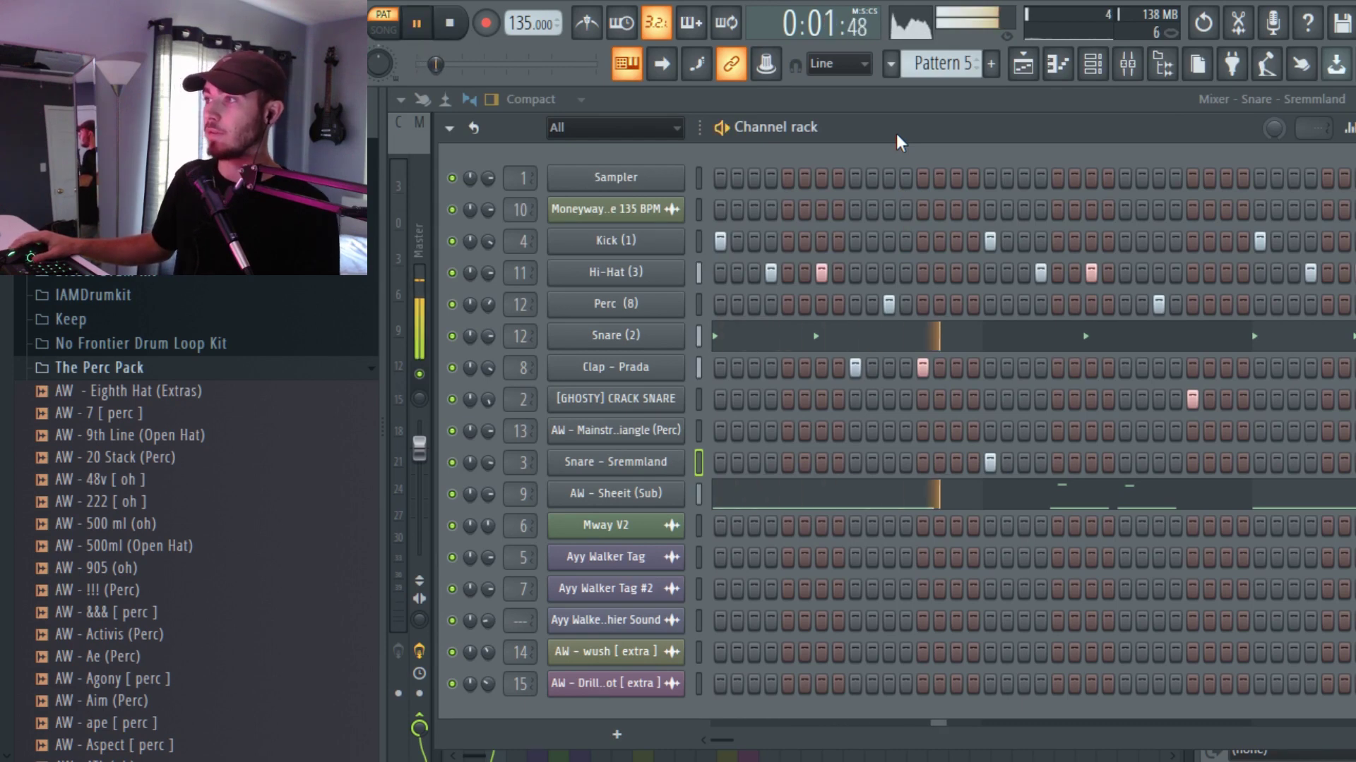
key("space")
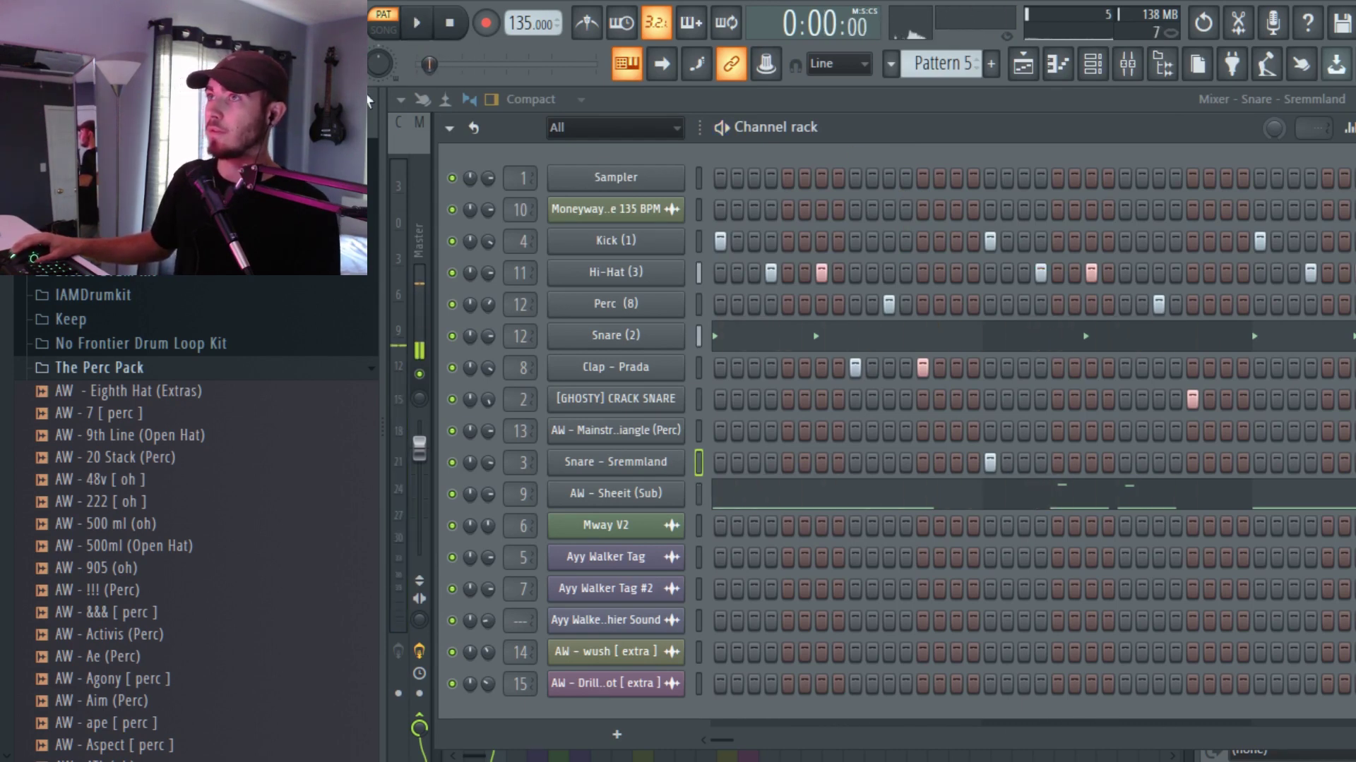
left_click(1023, 63)
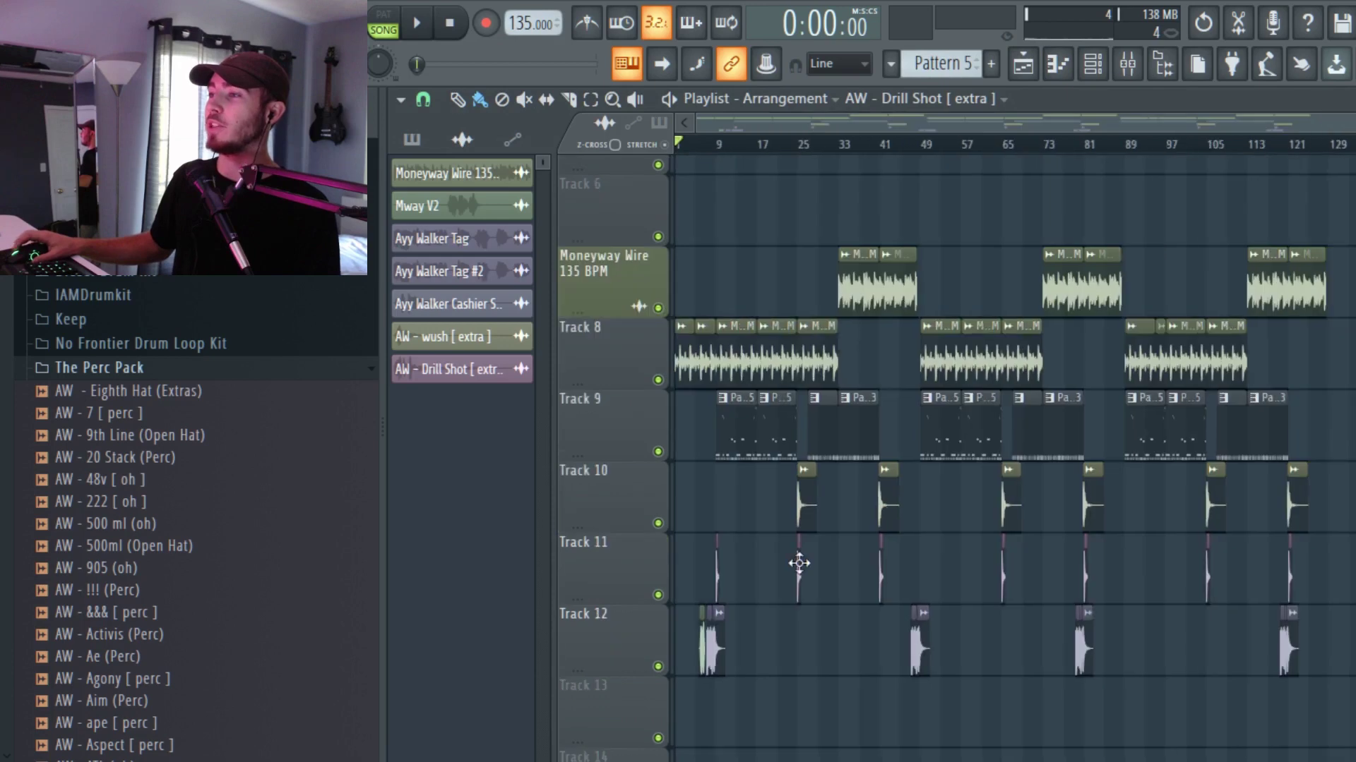
scroll(798, 562, "up", 6)
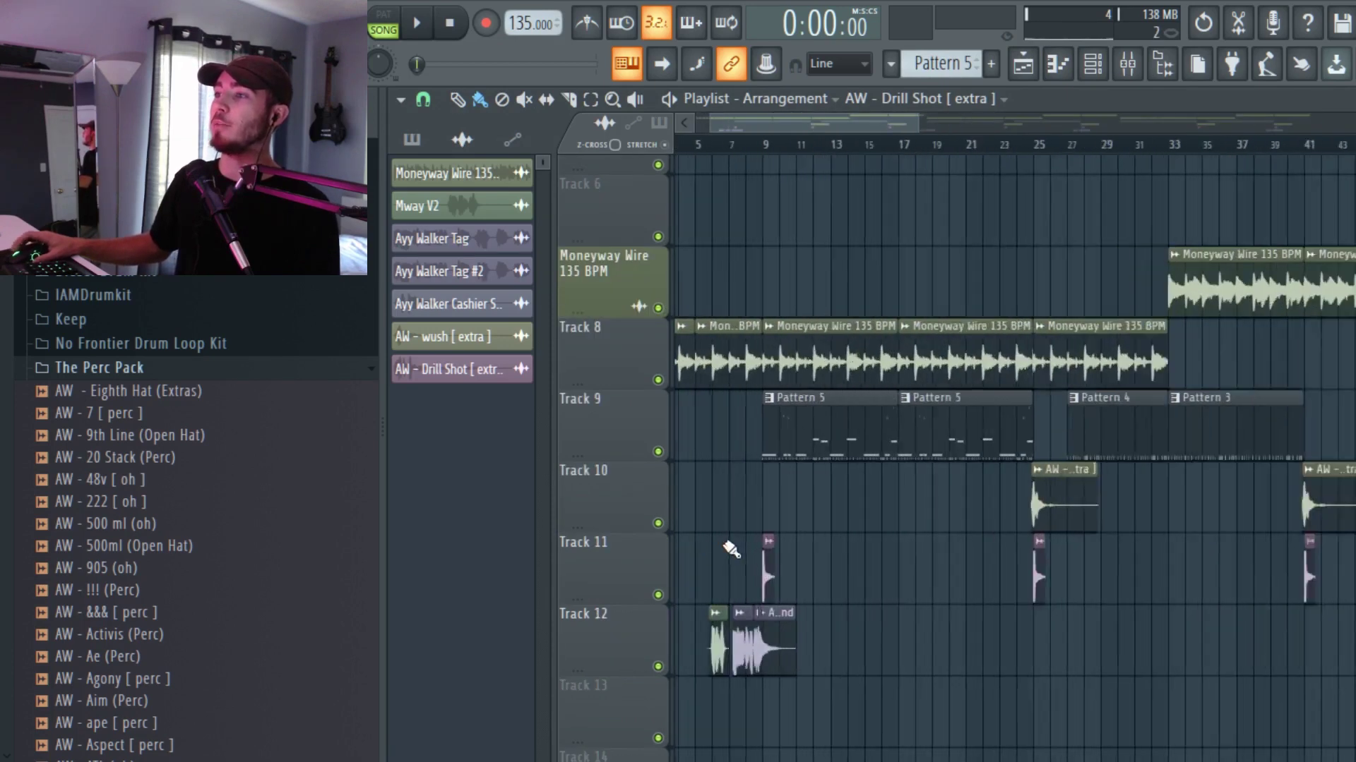
scroll(738, 537, "up", 3)
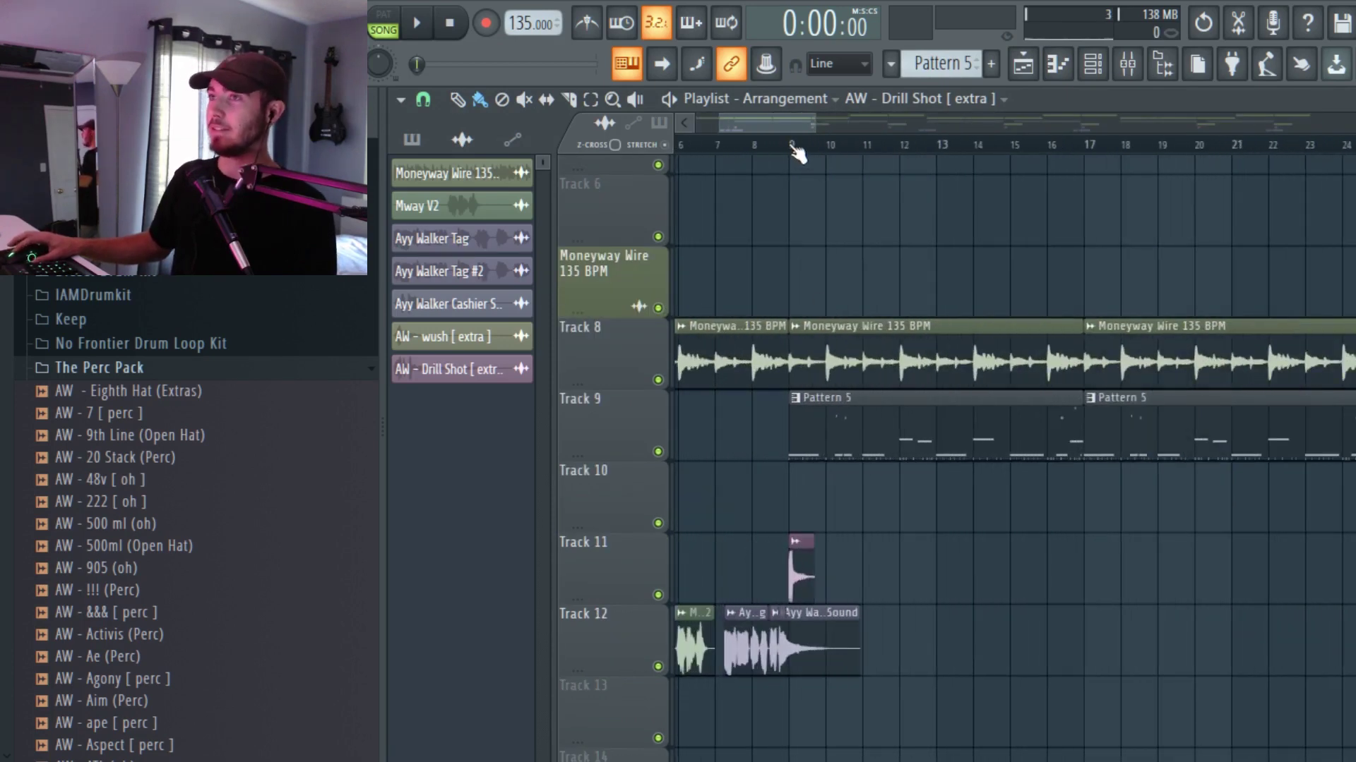
left_click(794, 145)
key("space")
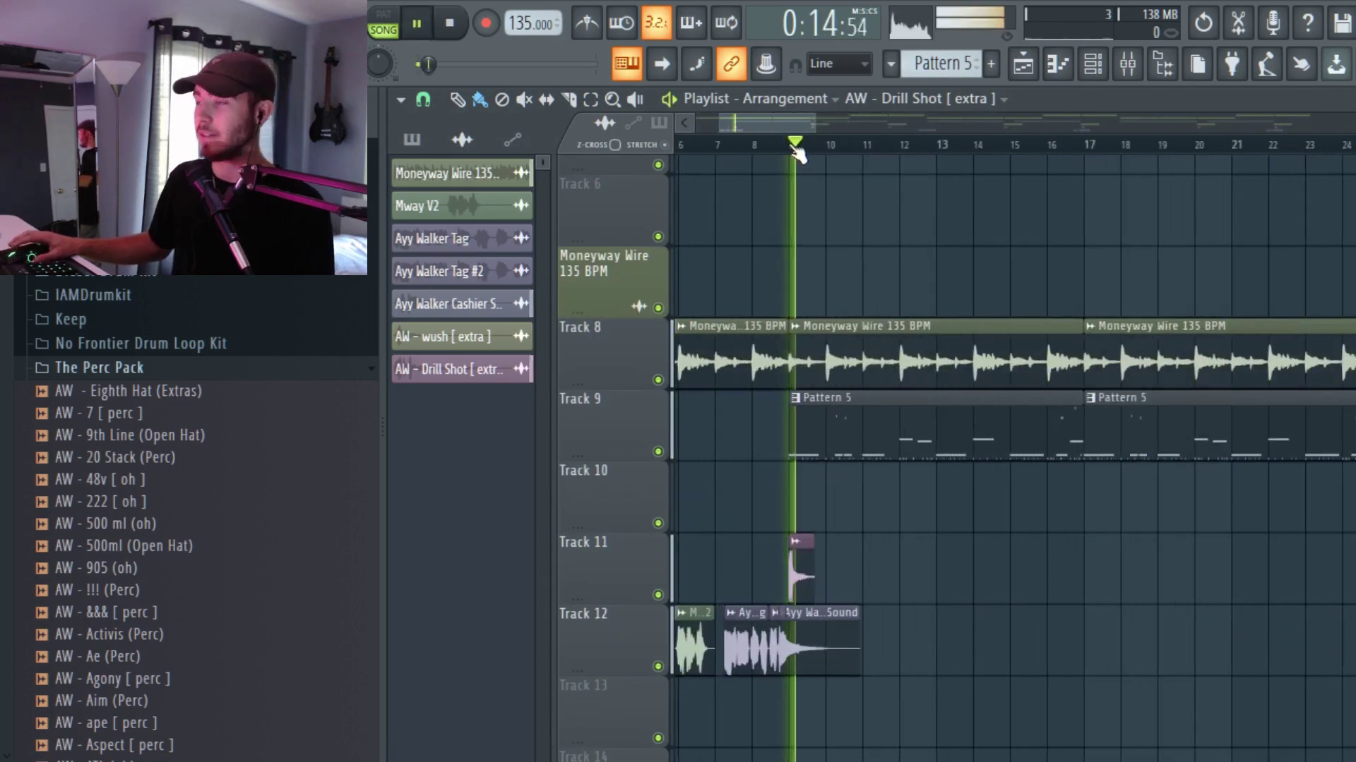
Step: Pencil two short D5 notes near bar 8.5 in the Snare - Sremmland piano roll, then stop playback
left_click(1101, 76)
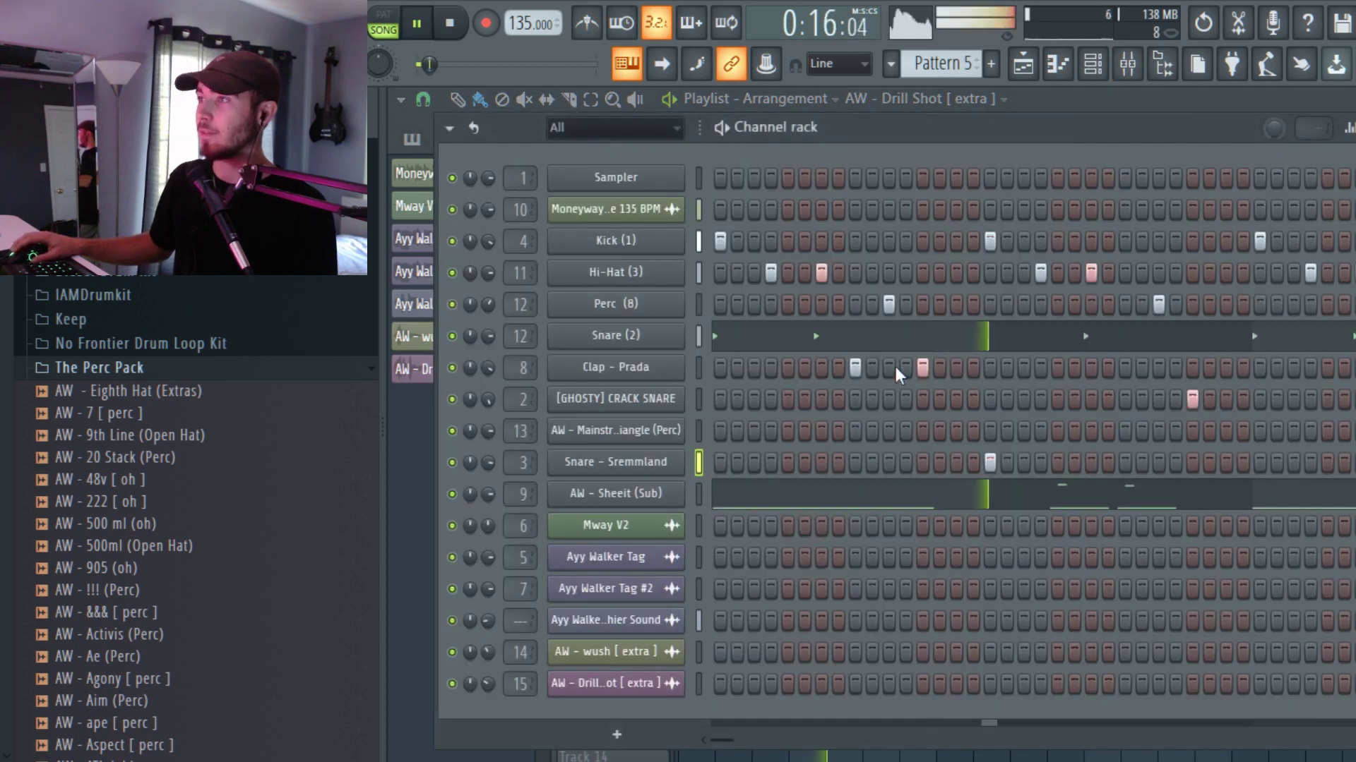
left_click(647, 464)
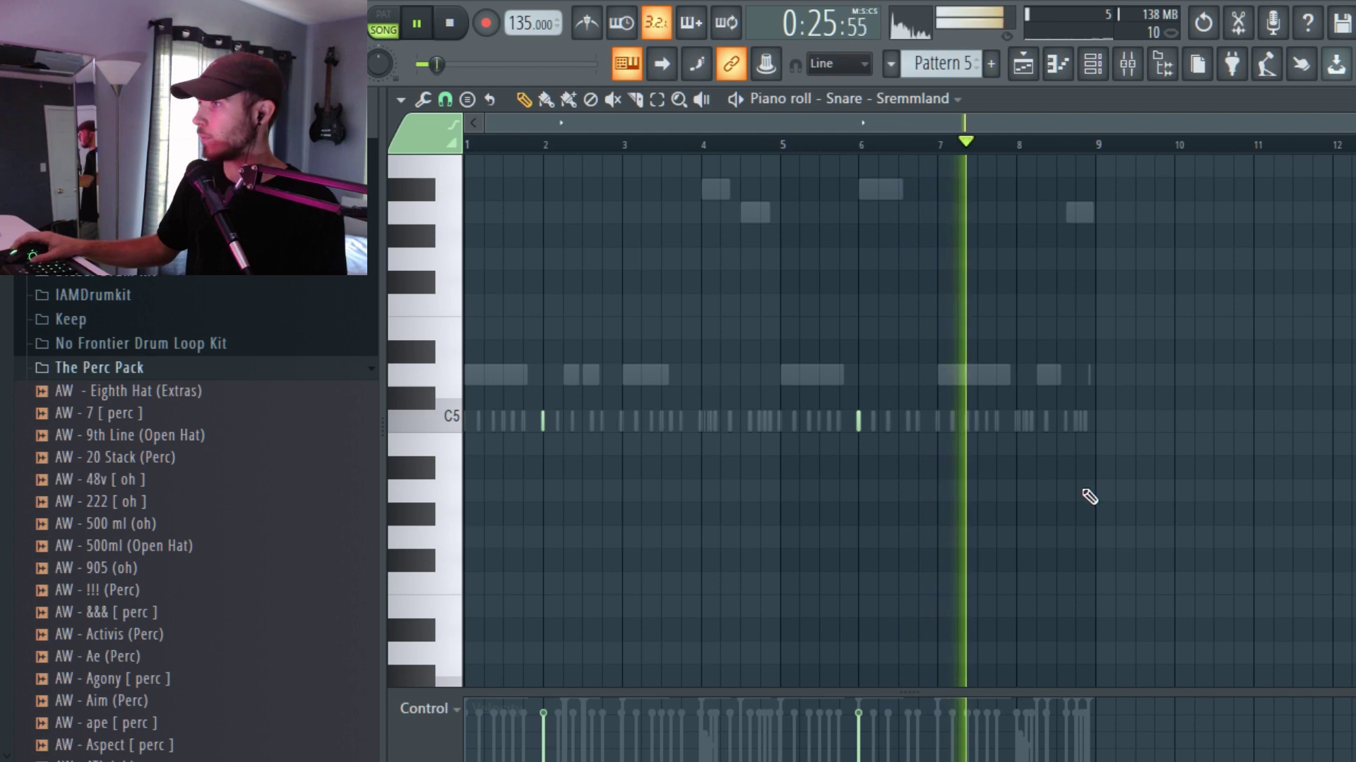
scroll(1089, 497, "up", 8)
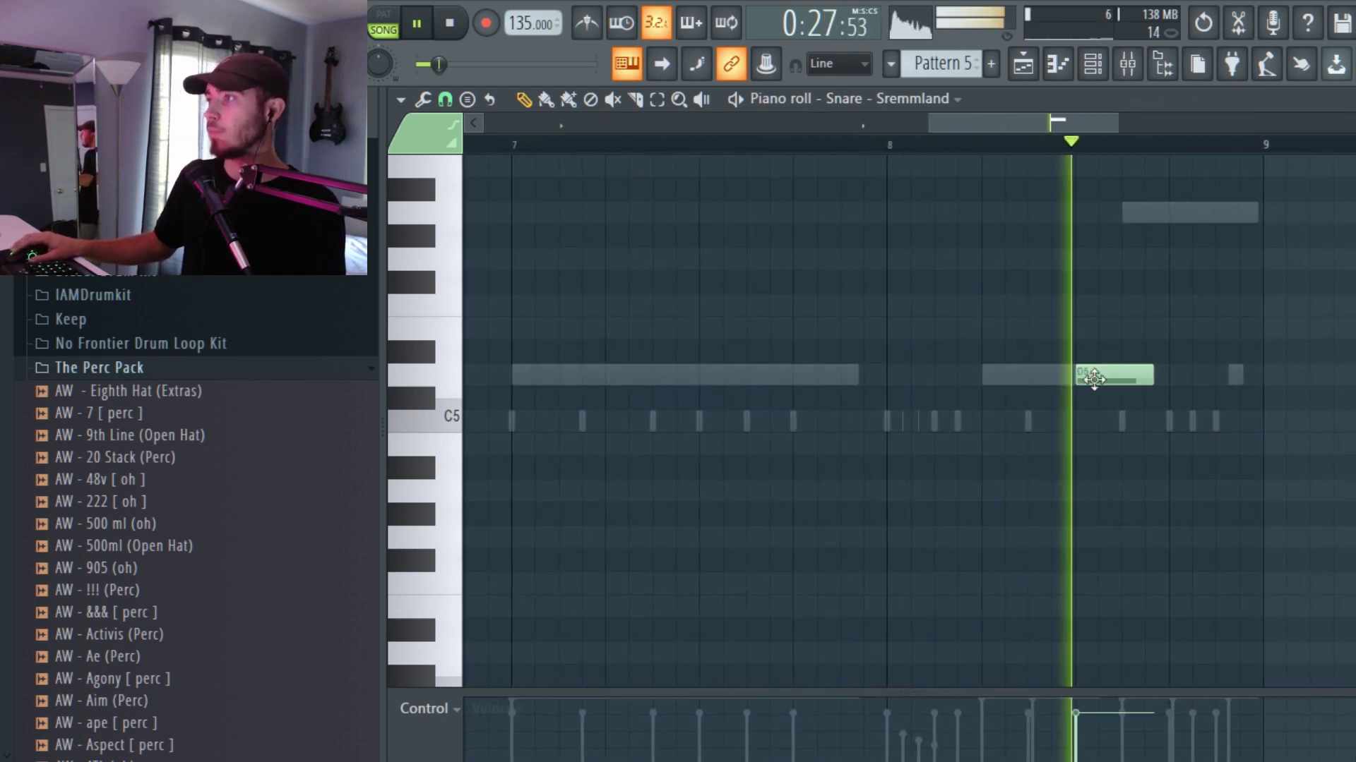
scroll(1028, 444, "down", 5)
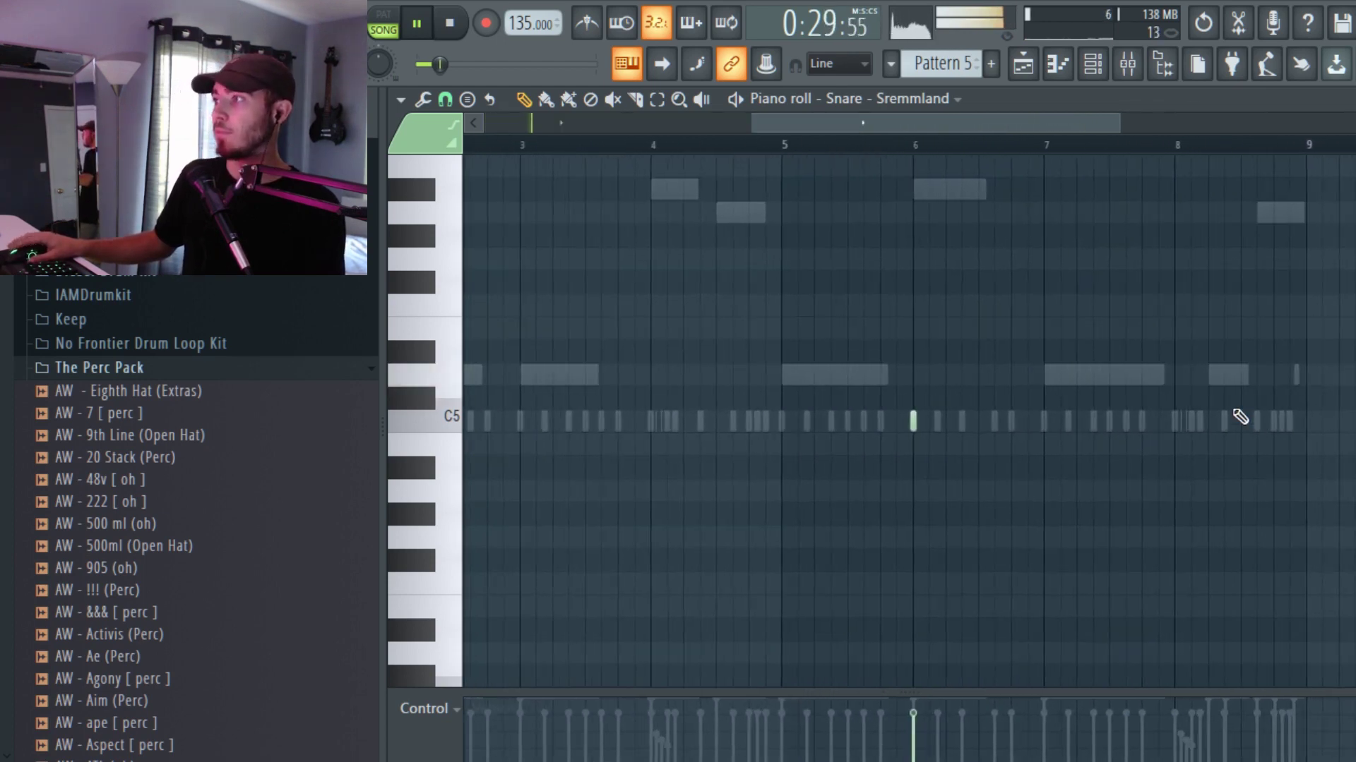
left_click(1243, 374)
left_click(1278, 375)
scroll(1180, 502, "down", 2)
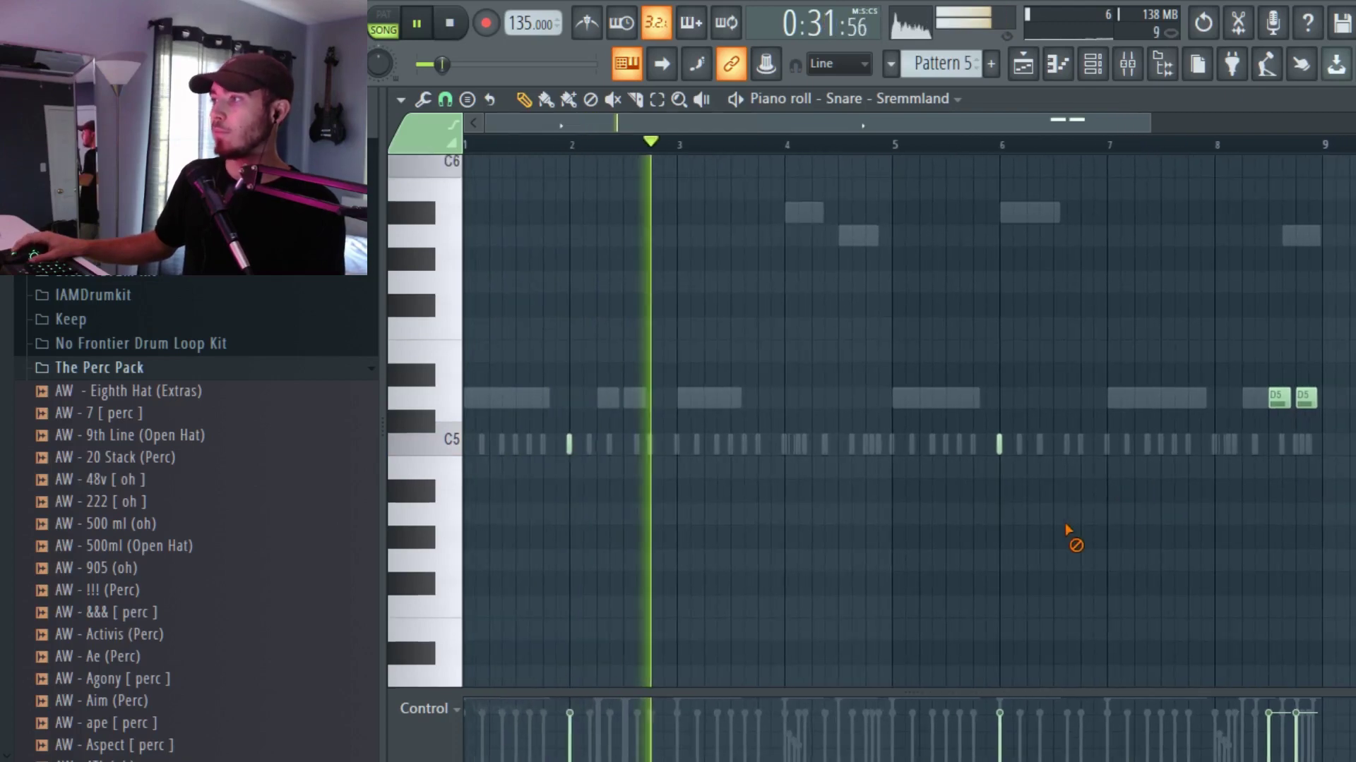
left_click(1093, 63)
key("space")
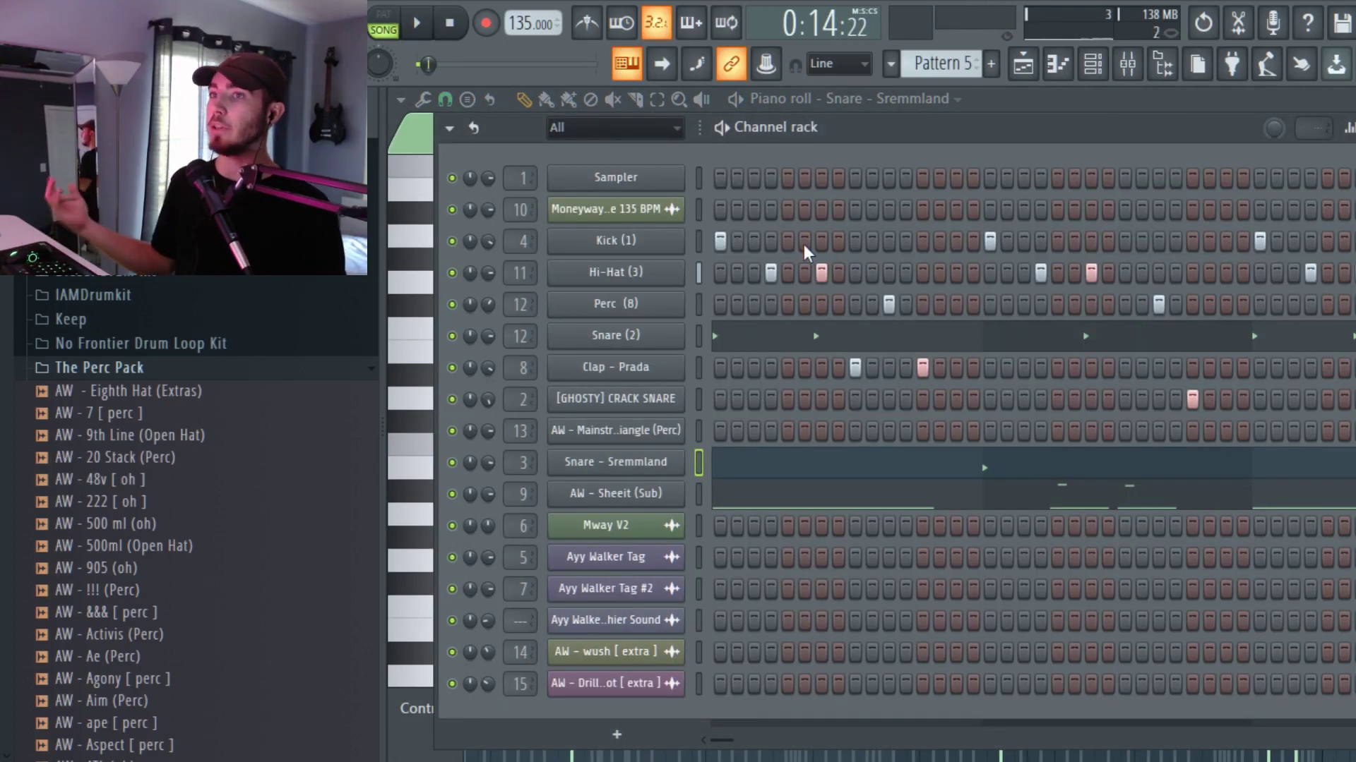
Step: Add AW - Gassed LOOPED (Hi-Hats)_2 from the Dripstronaut VOL. 2 Hi-Hat's folder as a new channel
scroll(188, 545, "up", 7)
scroll(215, 540, "down", 1)
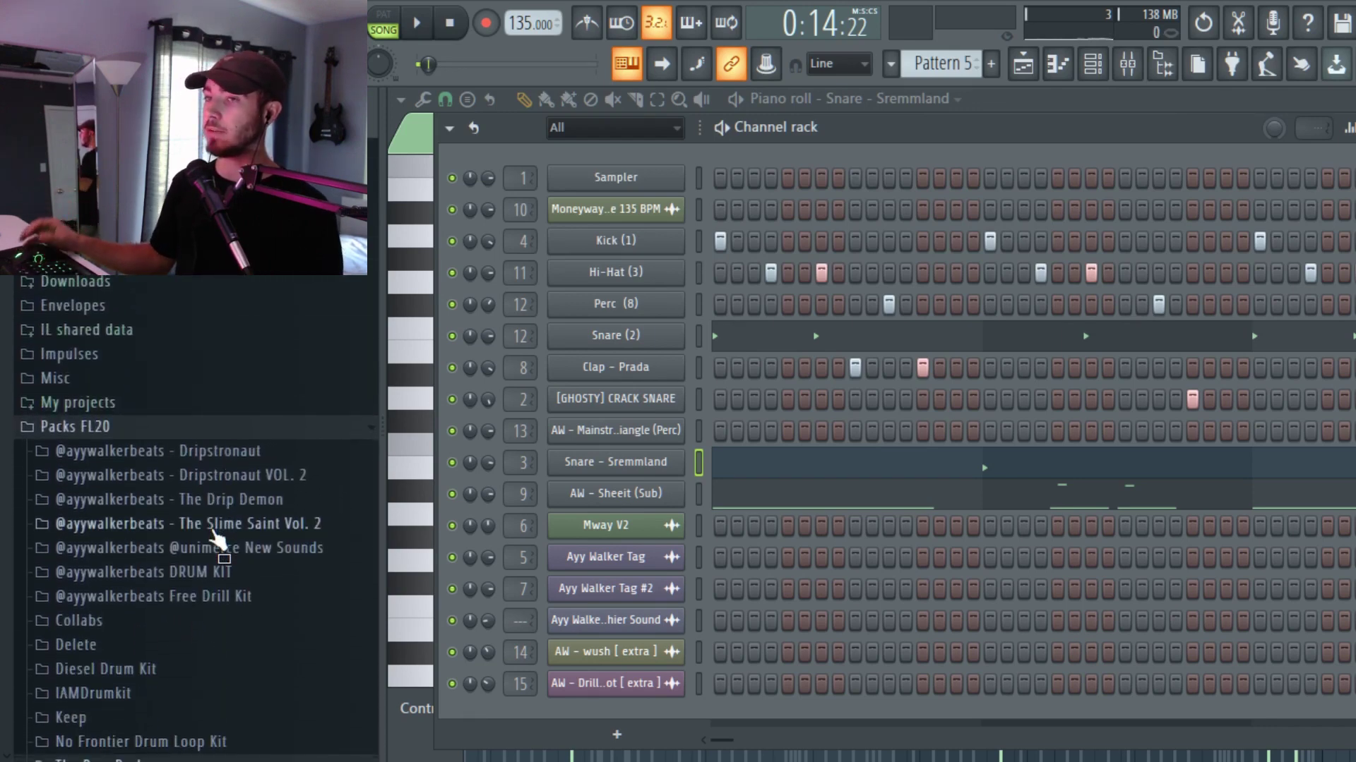
left_click(266, 460)
scroll(182, 409, "down", 2)
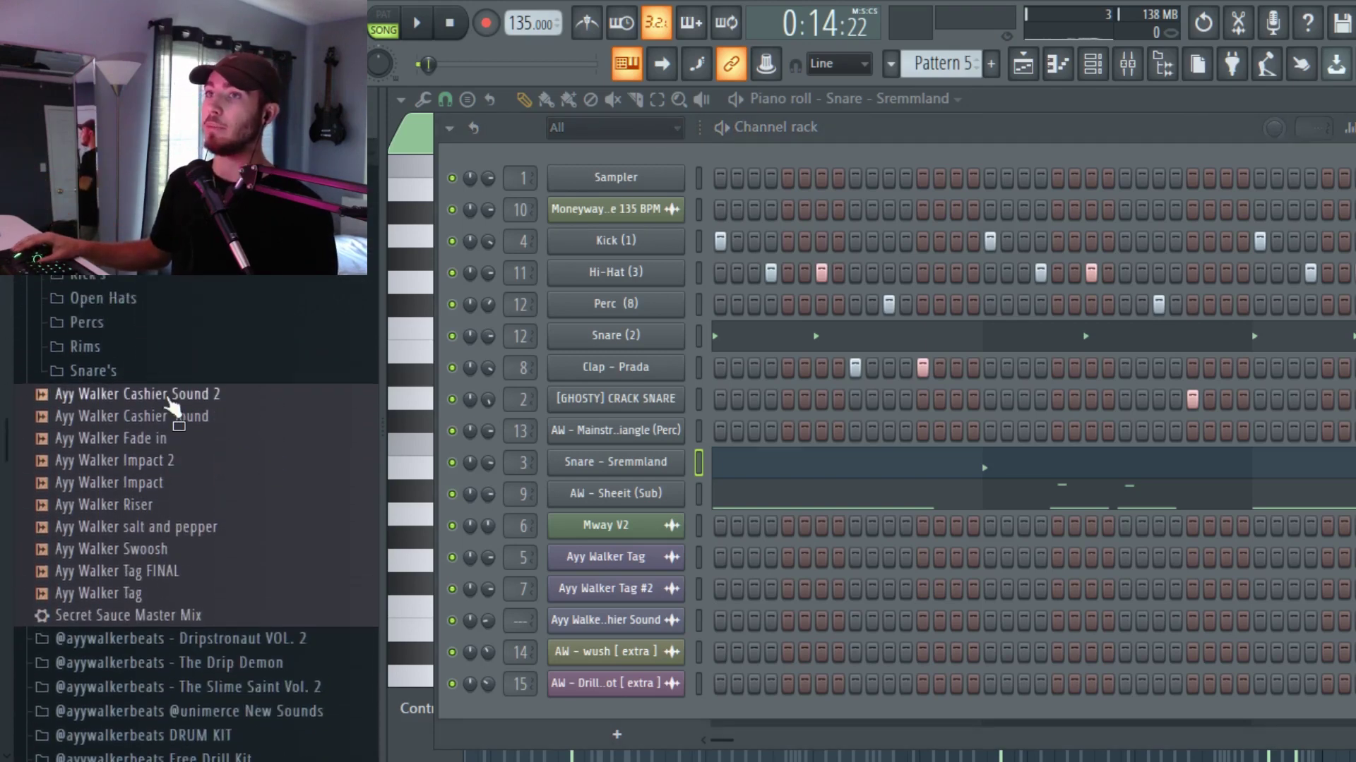
scroll(162, 282, "up", 1)
left_click(159, 276)
scroll(196, 378, "down", 3)
left_click_drag(269, 406, 664, 372)
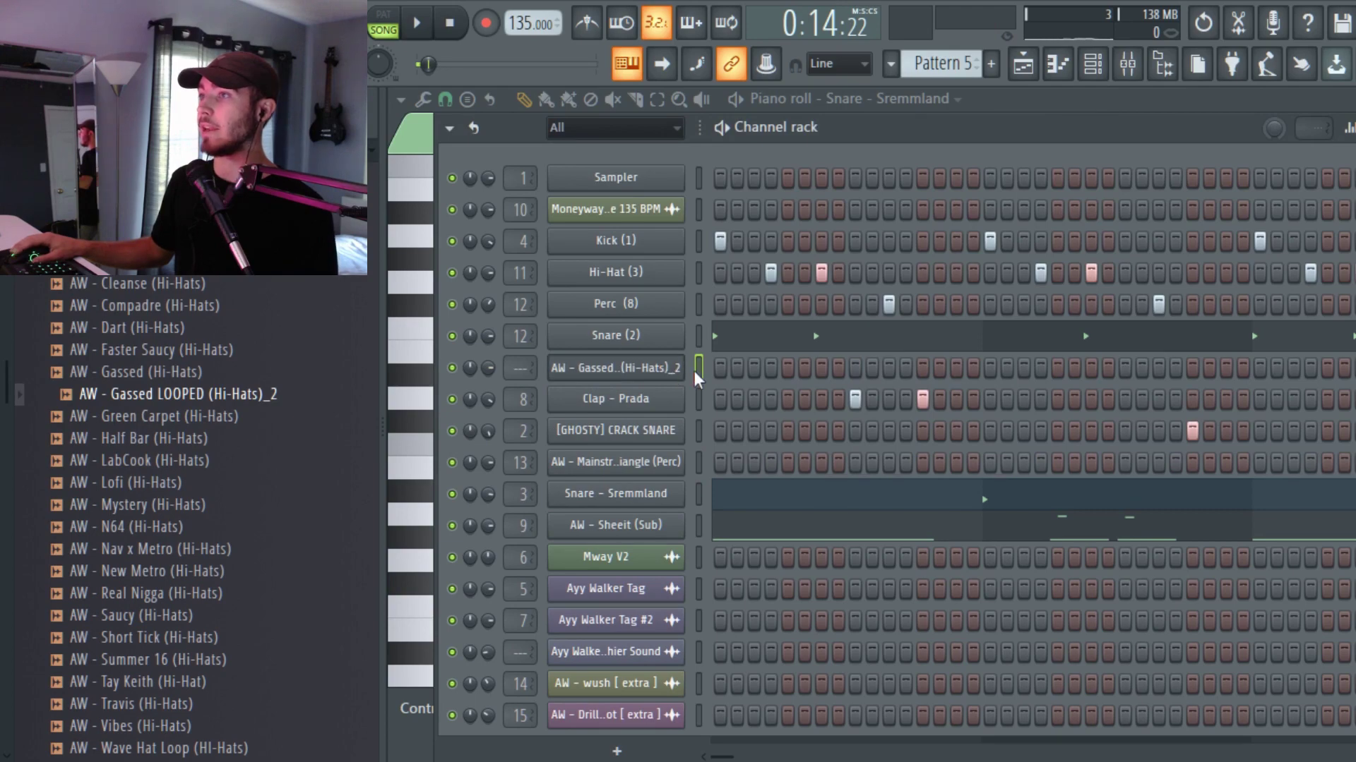
Step: Check the hi-hat loop's sampler settings, then place a D5 note near bar 1.5 in its piano roll
left_click(614, 368)
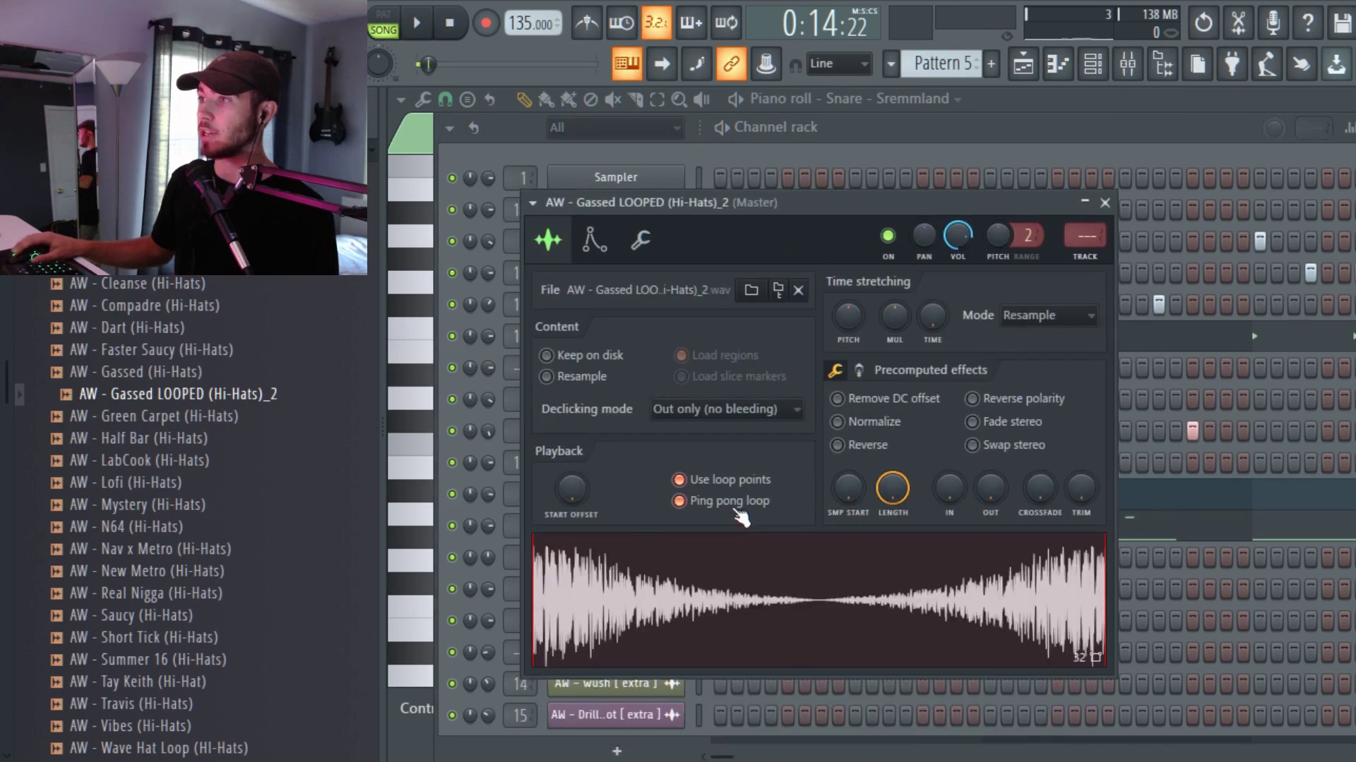
left_click(1105, 203)
key("space")
key("F7")
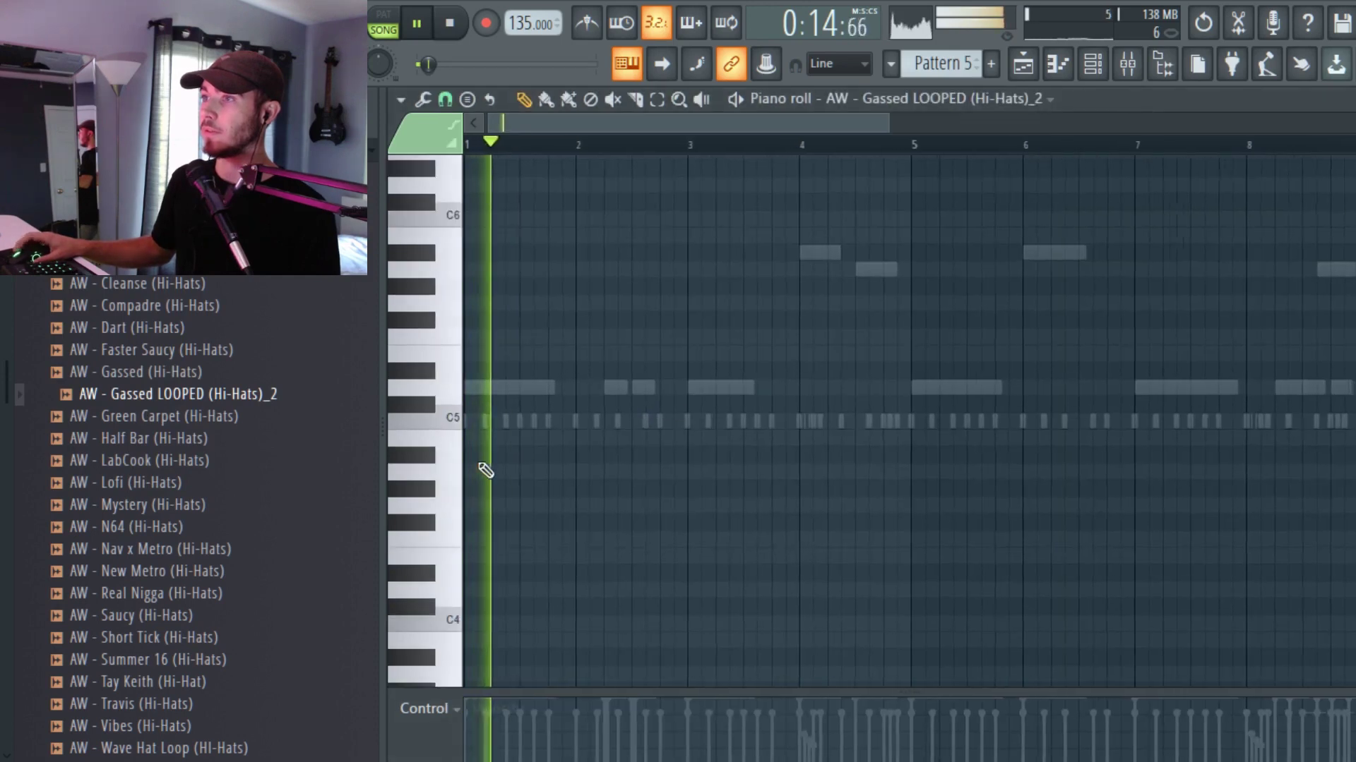
left_click(646, 389)
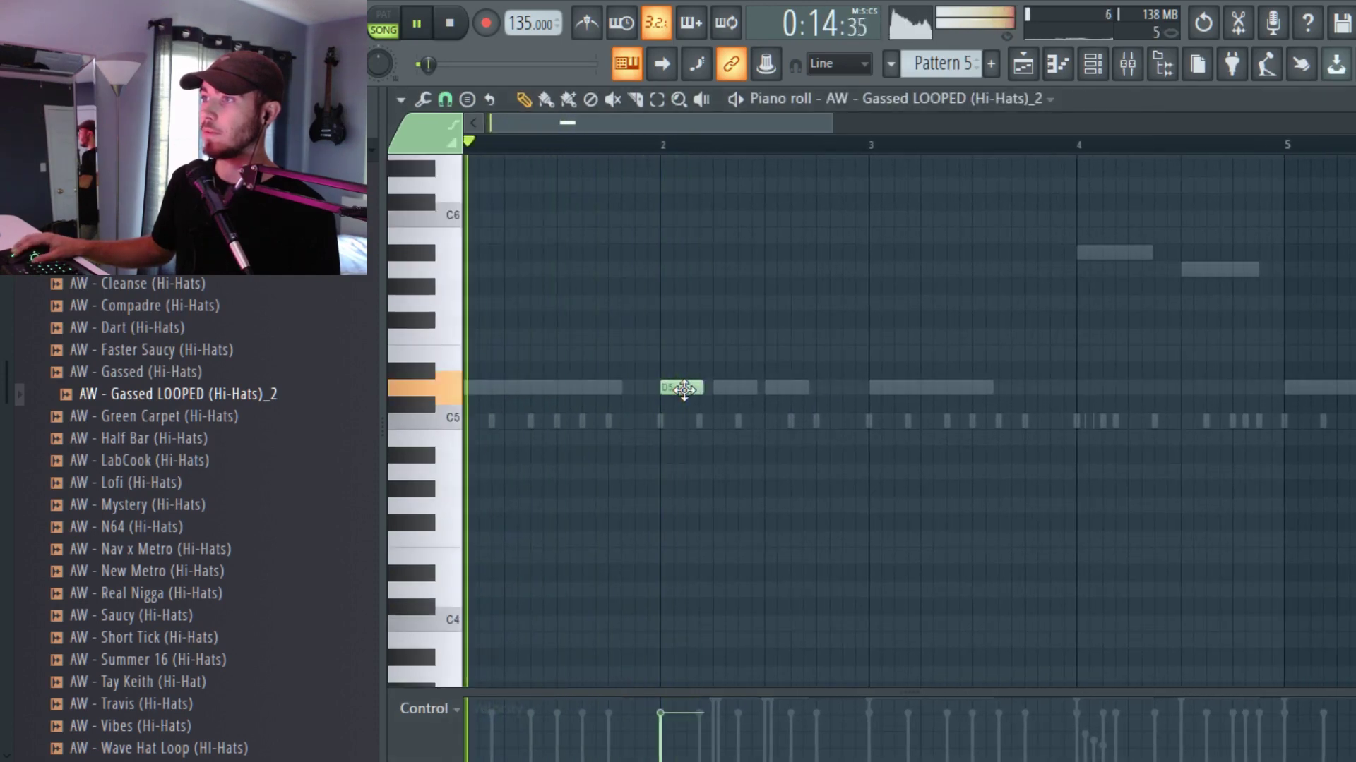
left_click_drag(658, 396, 581, 389)
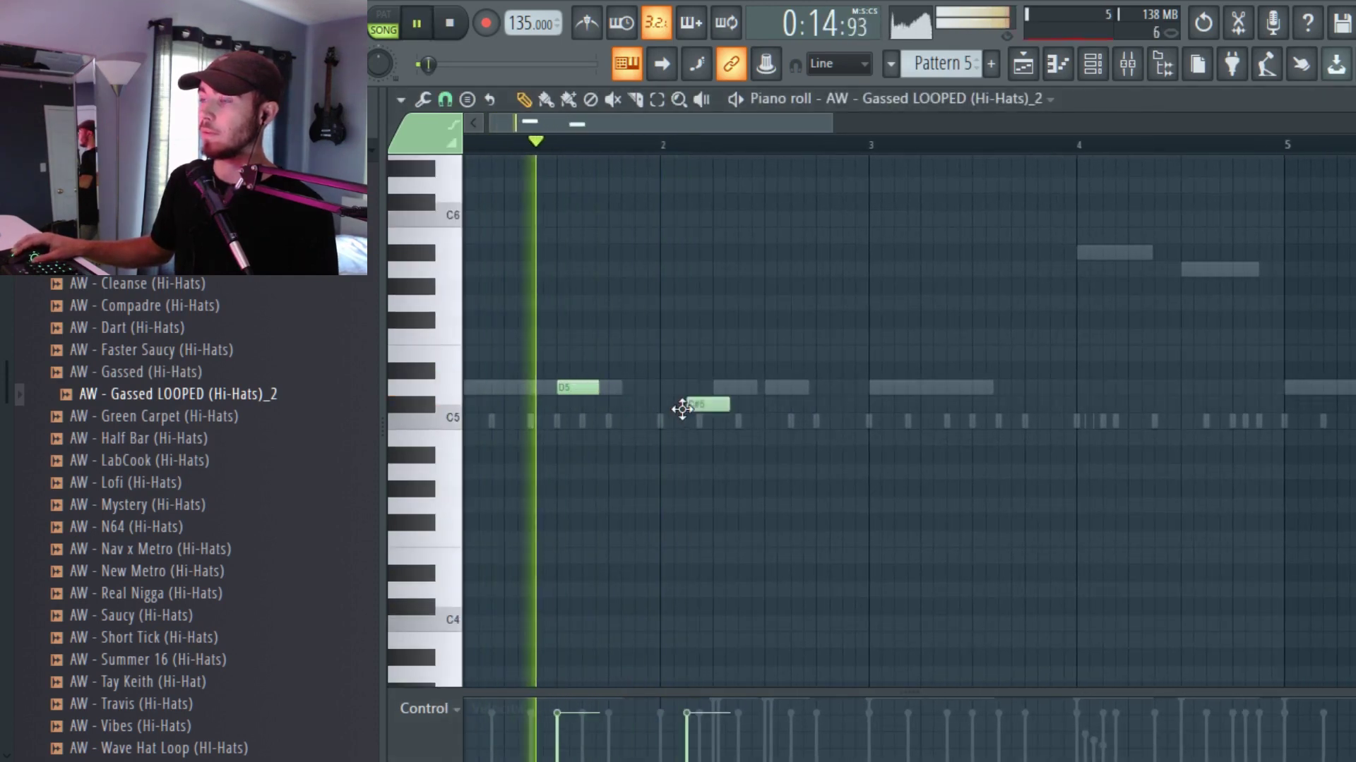
scroll(727, 409, "down", 2)
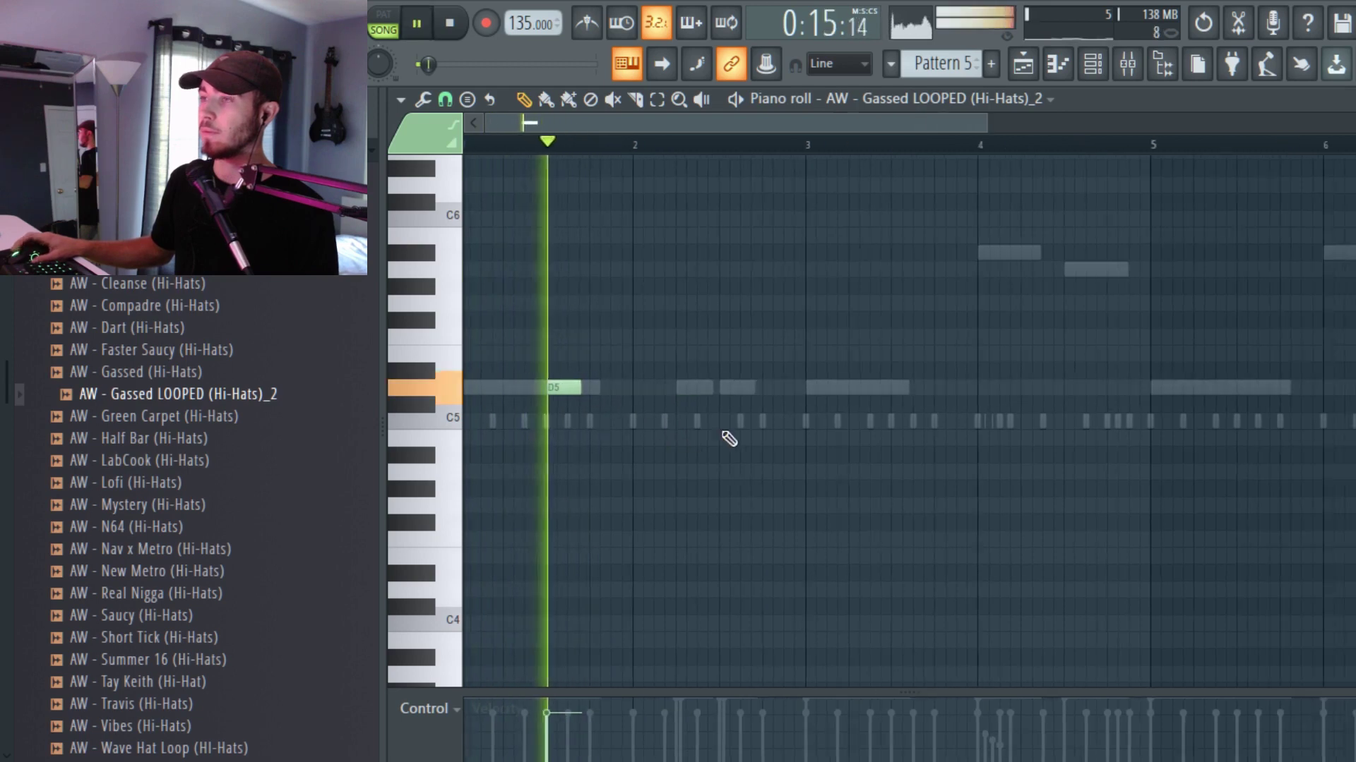
scroll(741, 481, "up", 2)
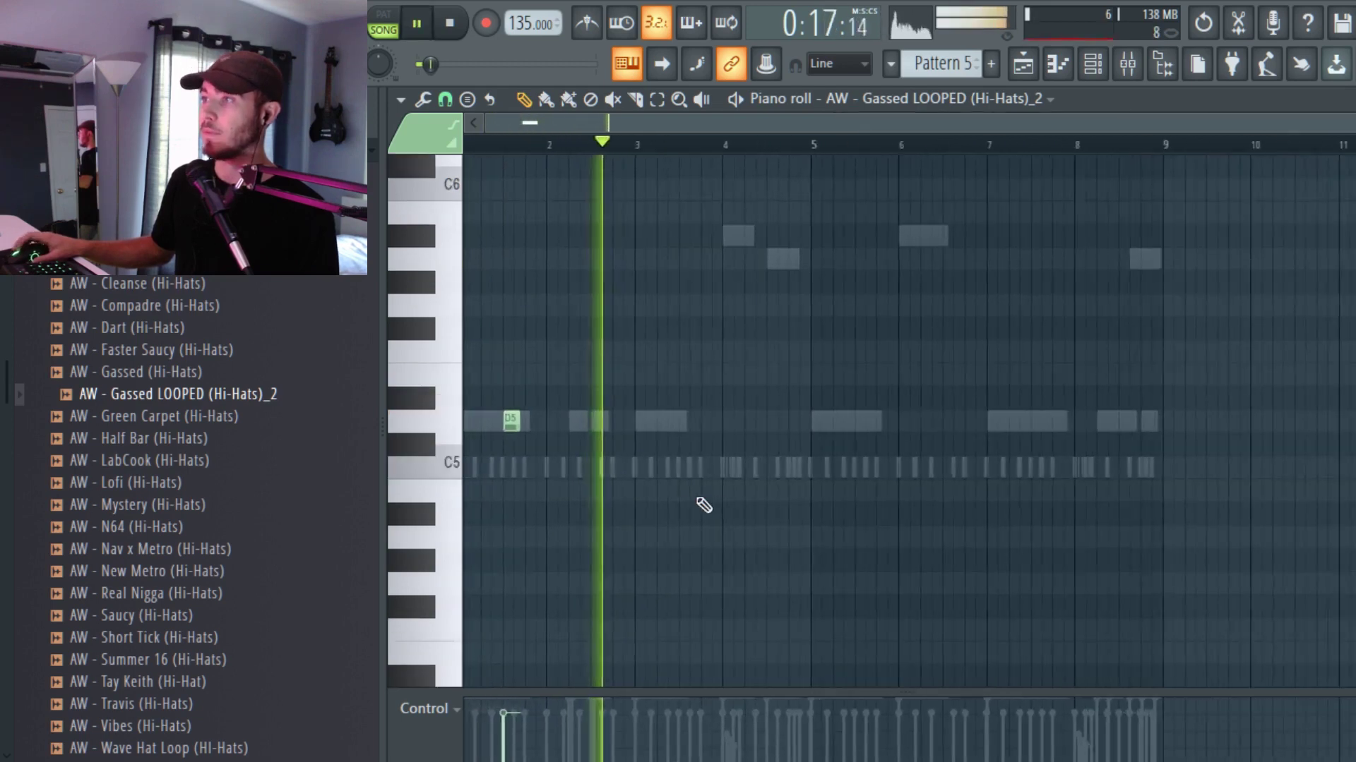
scroll(648, 496, "up", 2)
Step: Try two E5 notes during playback, then delete both again
left_click(726, 375)
left_click(793, 375)
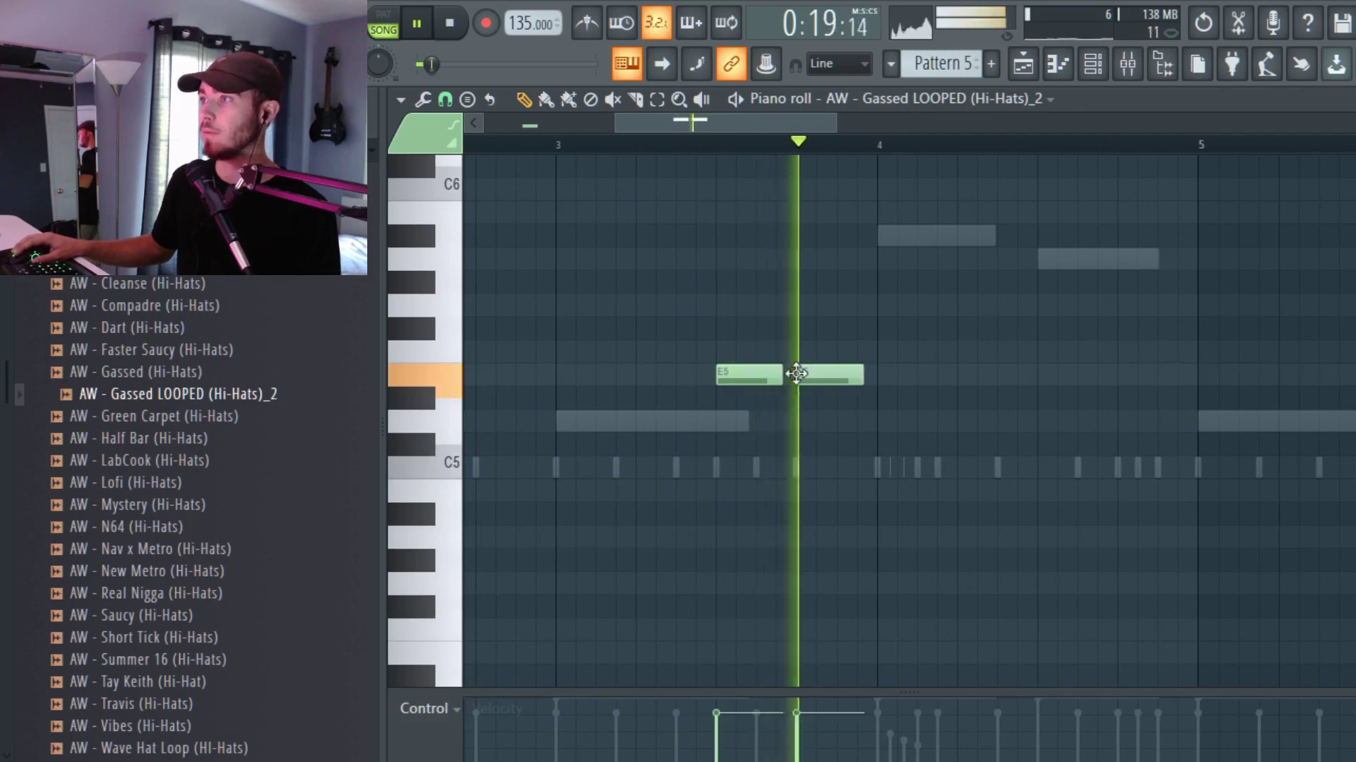
scroll(804, 424, "down", 2)
scroll(817, 450, "down", 1)
scroll(871, 433, "up", 3)
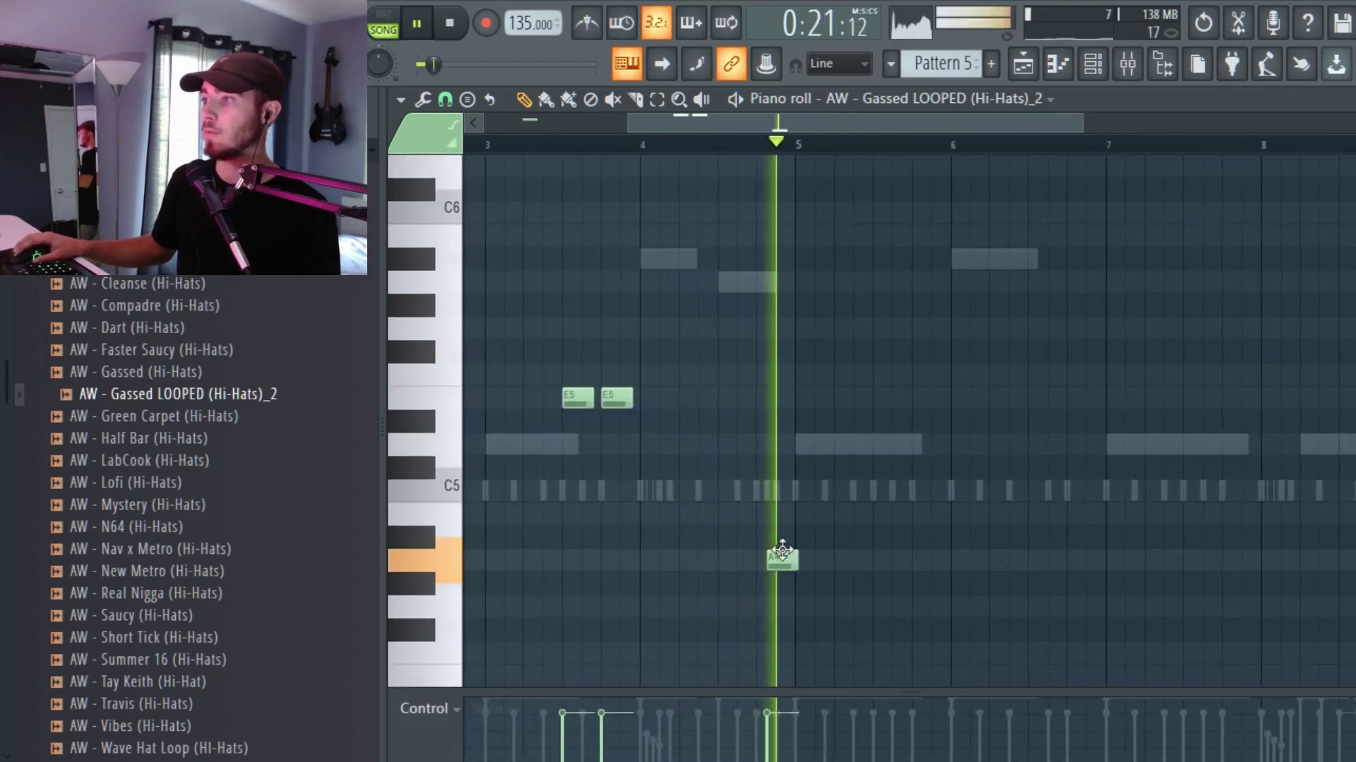
key("space")
right_click(577, 398)
scroll(714, 451, "down", 2)
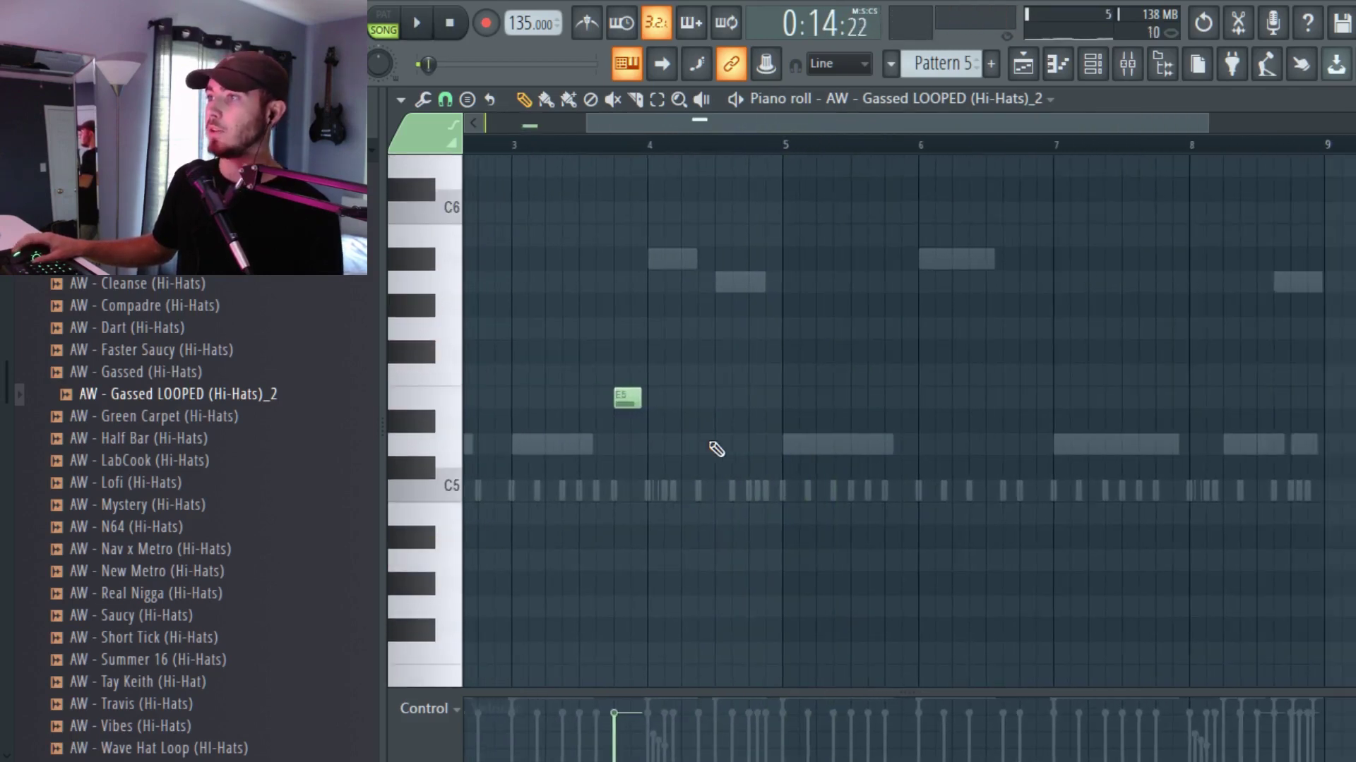
right_click(626, 397)
scroll(793, 423, "down", 3)
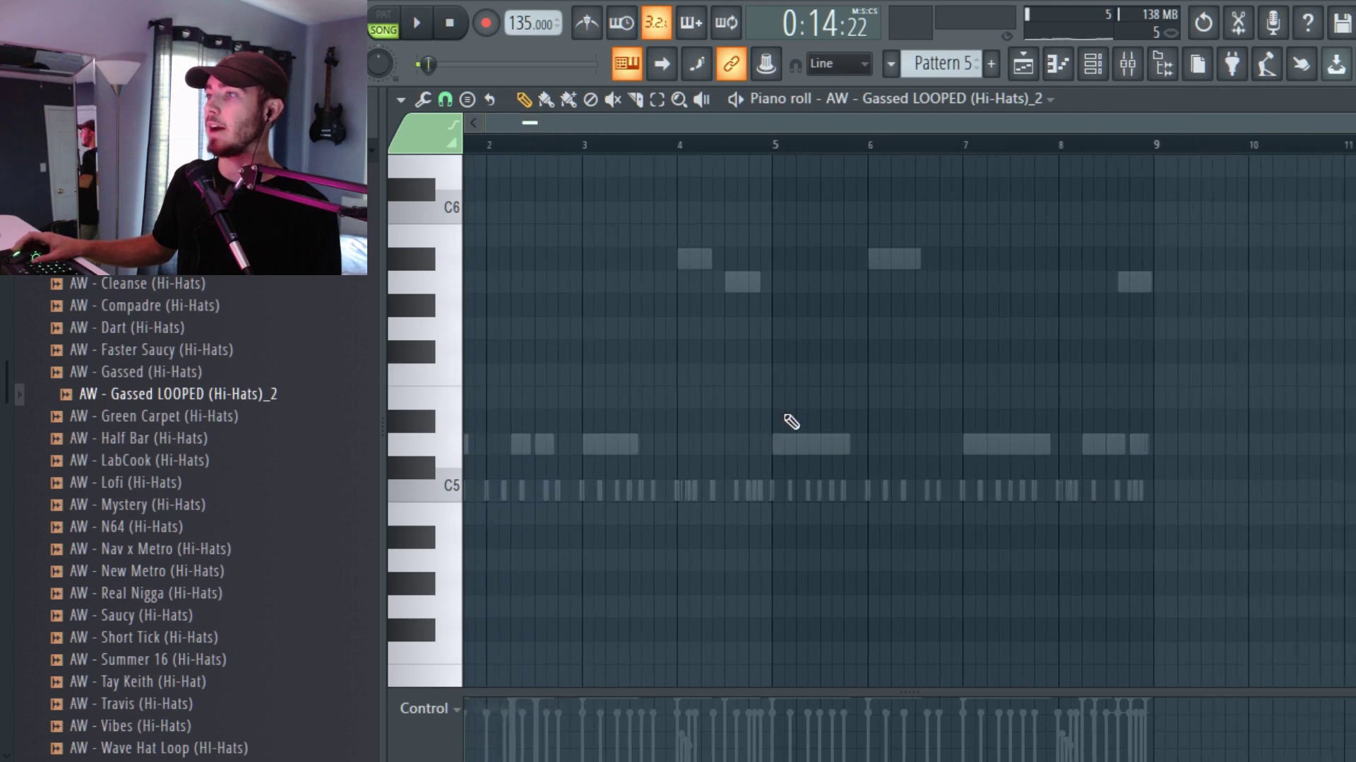
left_click(1092, 65)
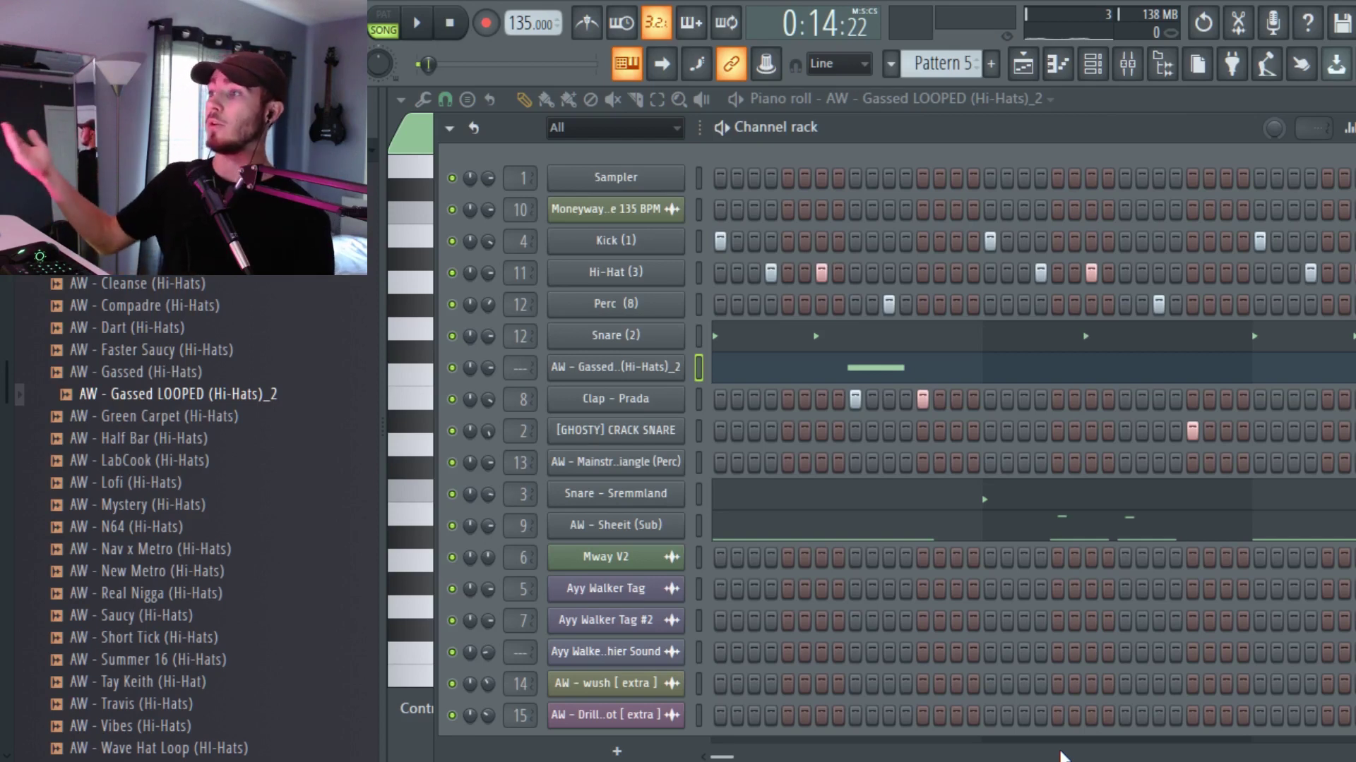
Step: Scroll the 140 BPM perc project's channel rack to view the _2 perc and open-hat channels
scroll(188, 460, "up", 6)
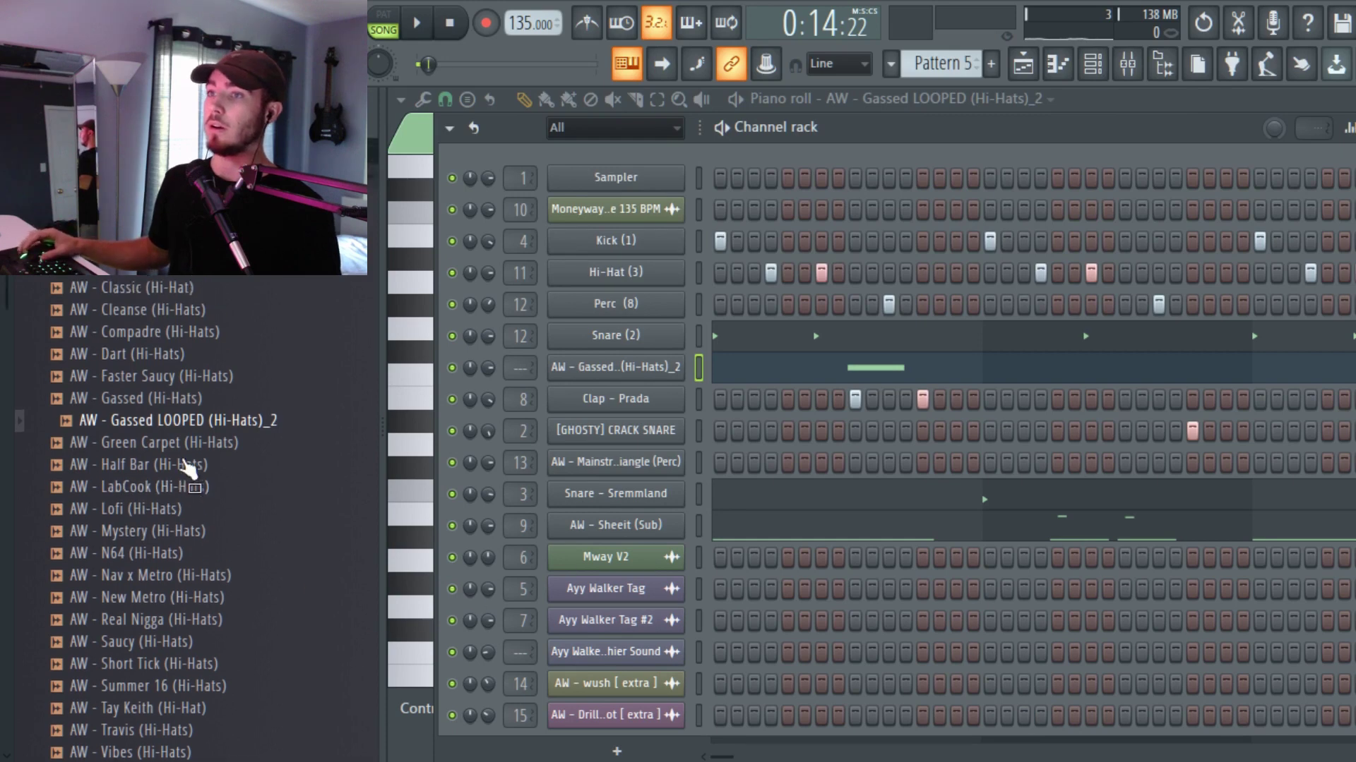
scroll(204, 532, "down", 4)
scroll(203, 532, "down", 1)
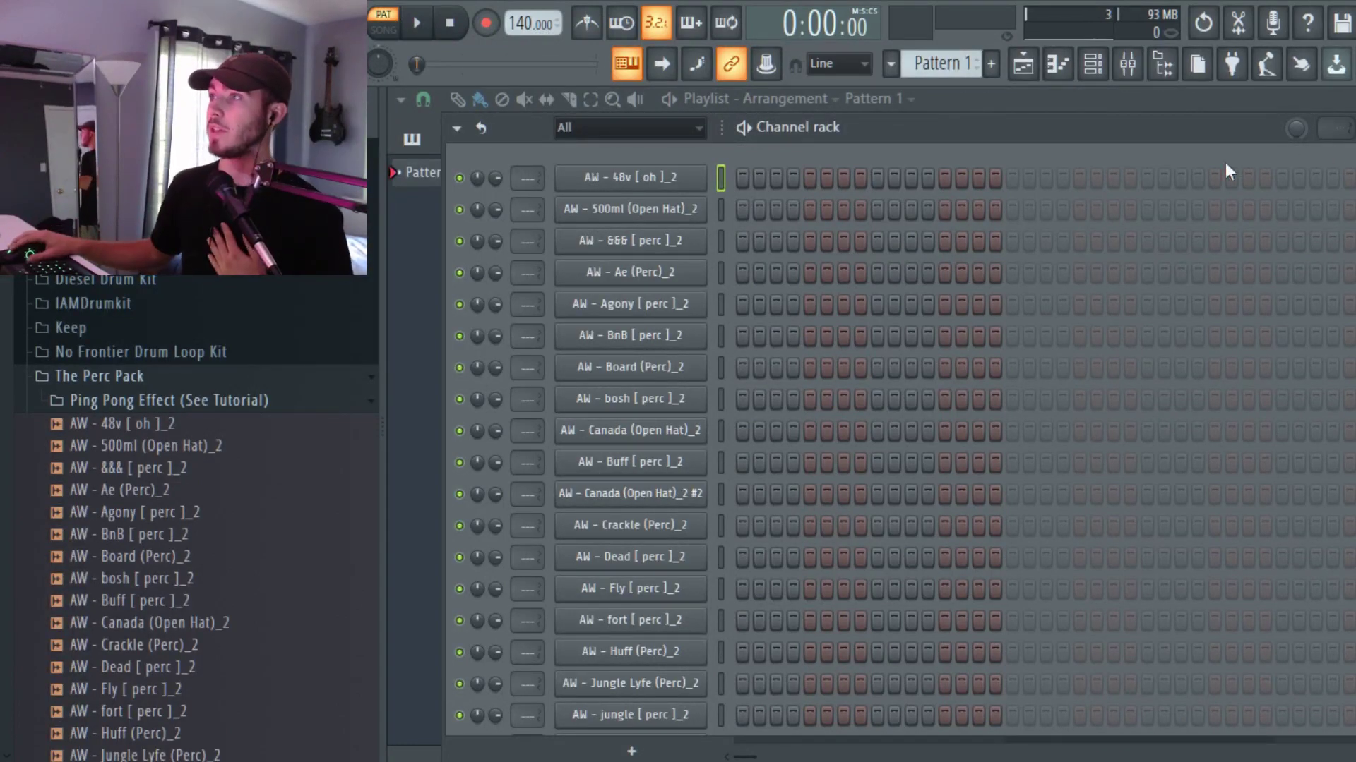
scroll(855, 360, "down", 1)
scroll(819, 403, "down", 5)
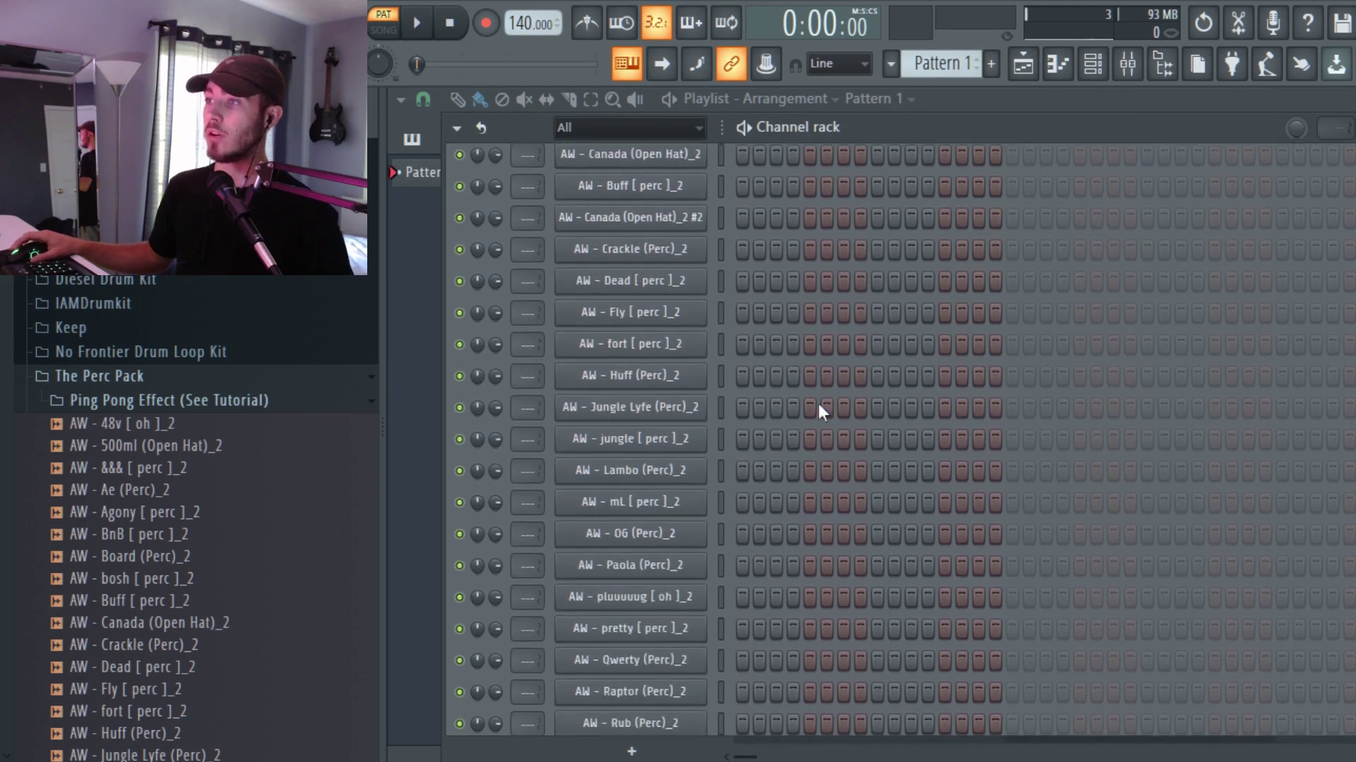
scroll(803, 425, "up", 6)
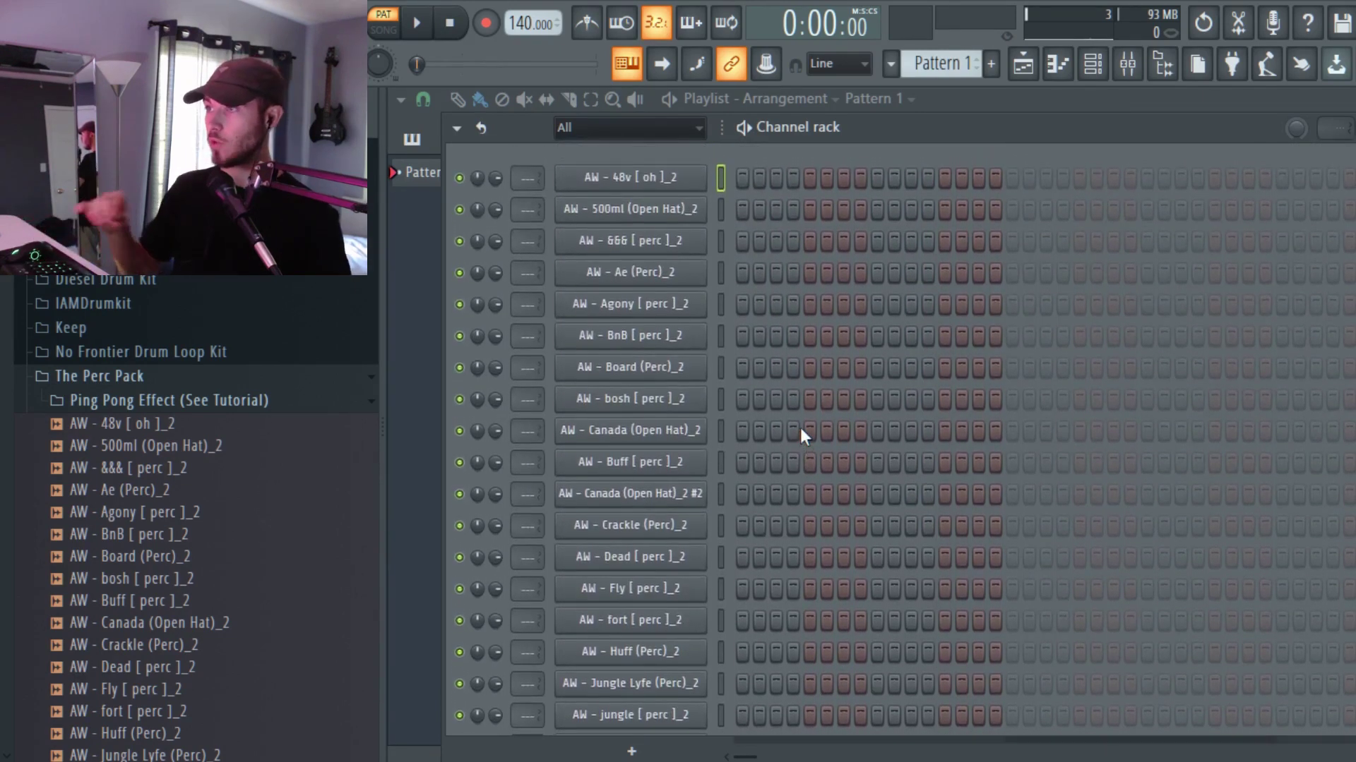
left_click(664, 186)
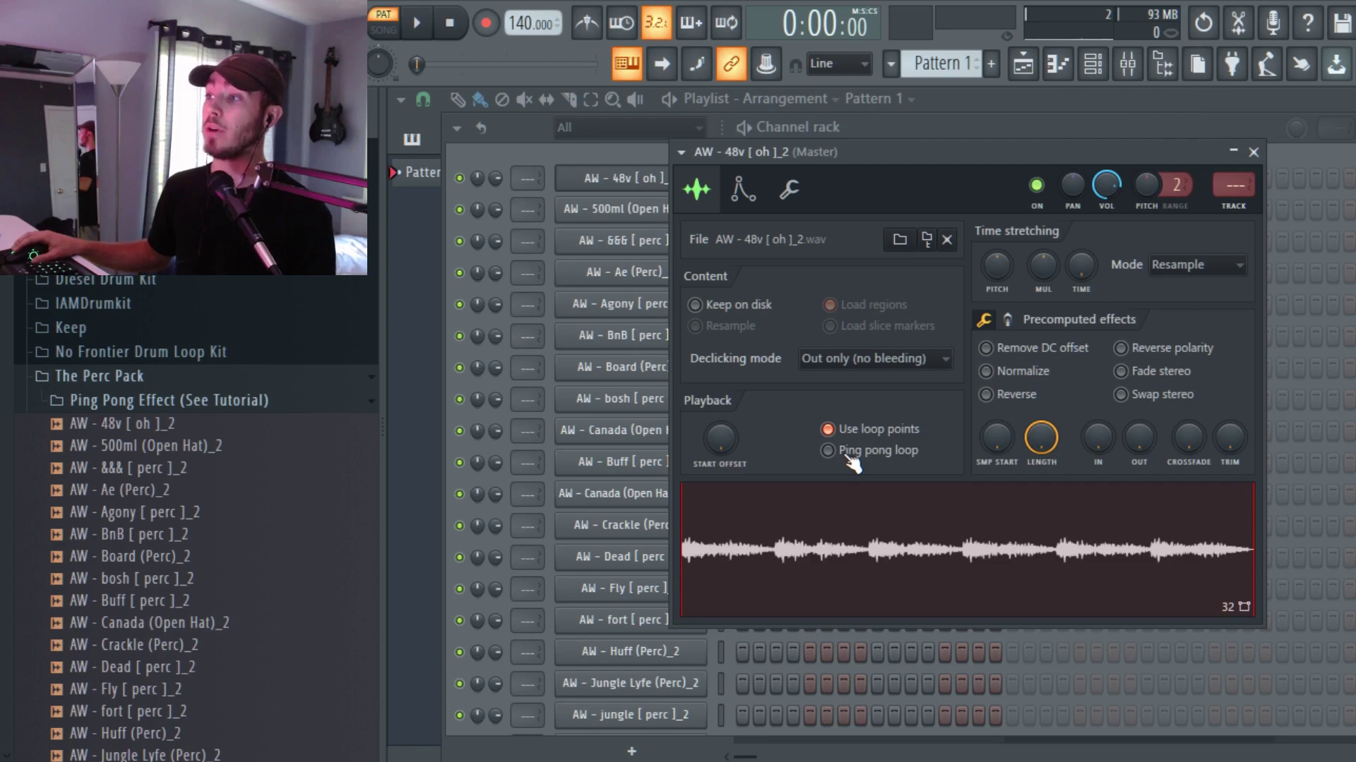
scroll(169, 424, "down", 3)
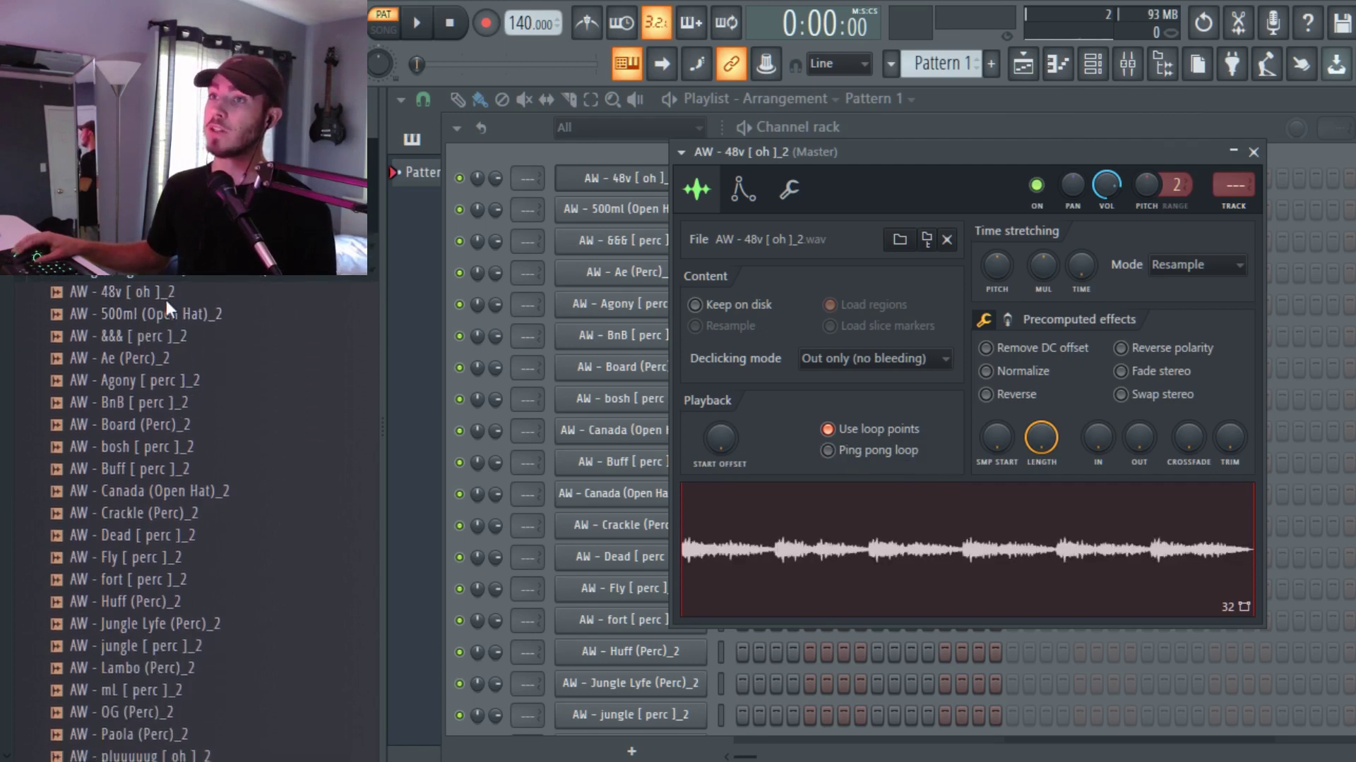
left_click(167, 300)
left_click_drag(176, 305, 187, 305)
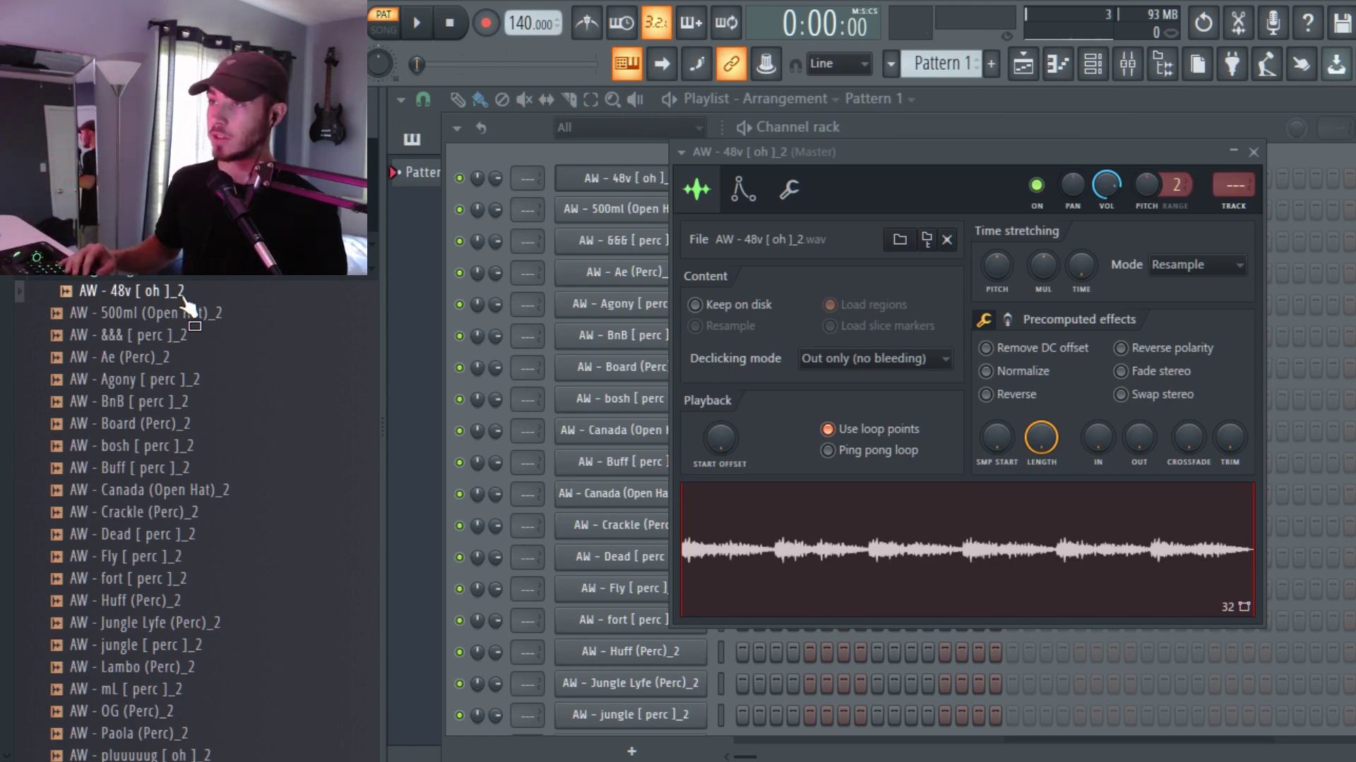
key("Down")
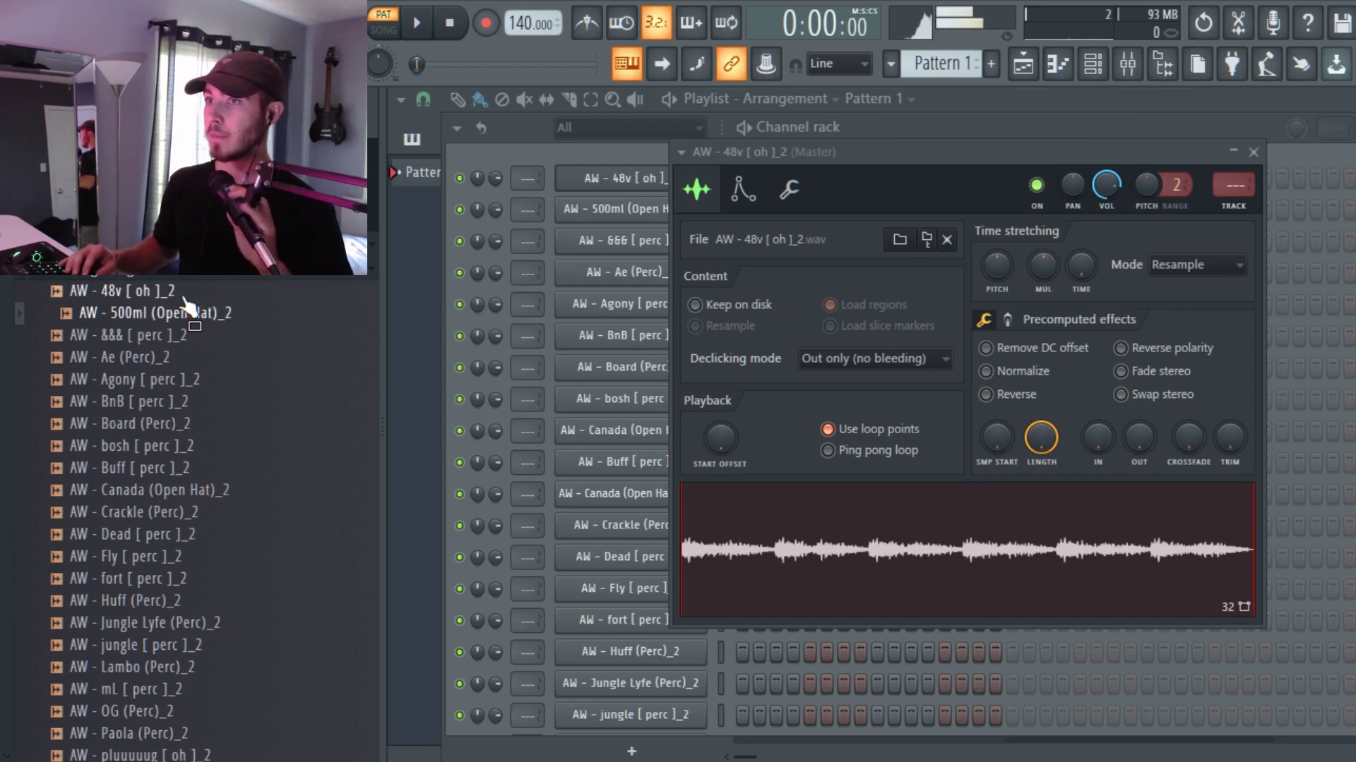
key("Down")
key("Down")
key("Down")
key("Down")
key("Down")
key("Down")
key("Down")
key("Down")
key("Down")
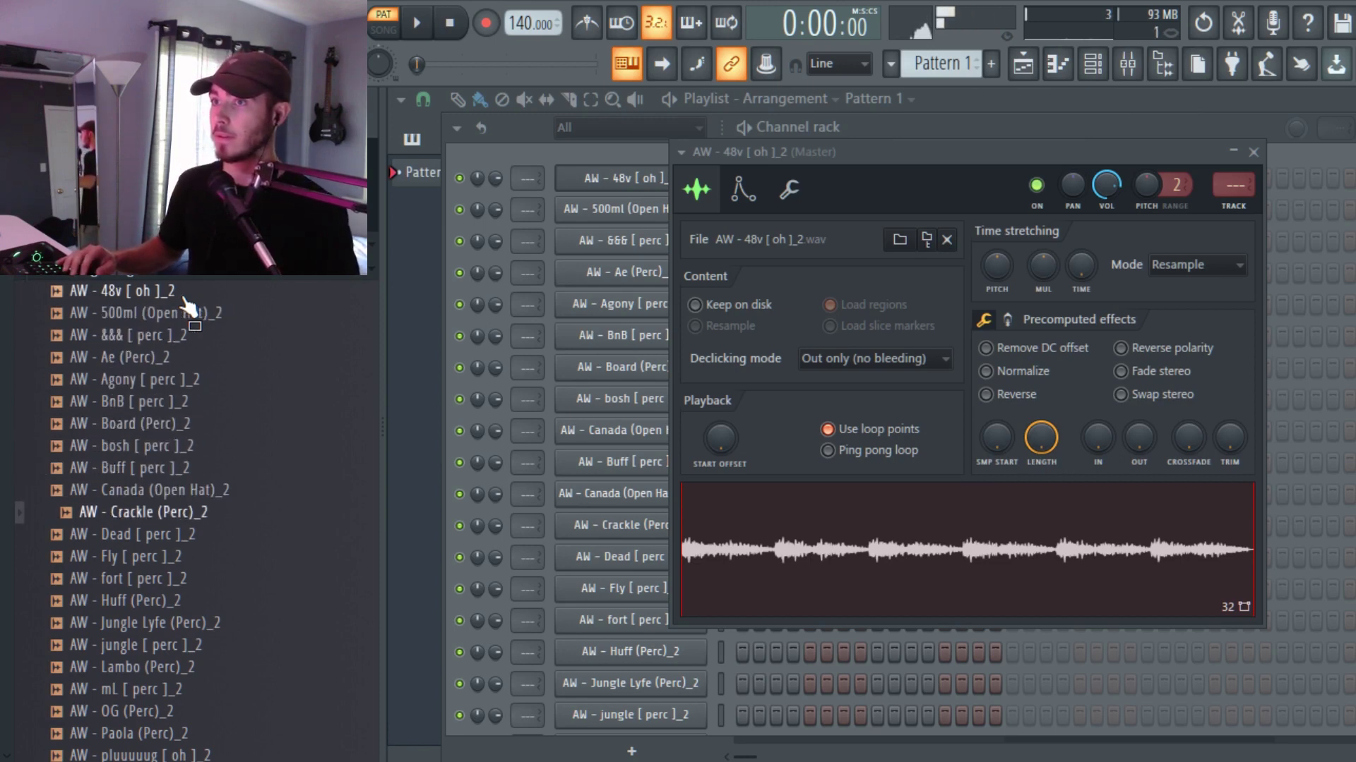
key("Down")
key("Down")
key("Down")
key("Down")
key("Down")
key("Down")
key("Down")
key("Down")
key("Down")
key("Down")
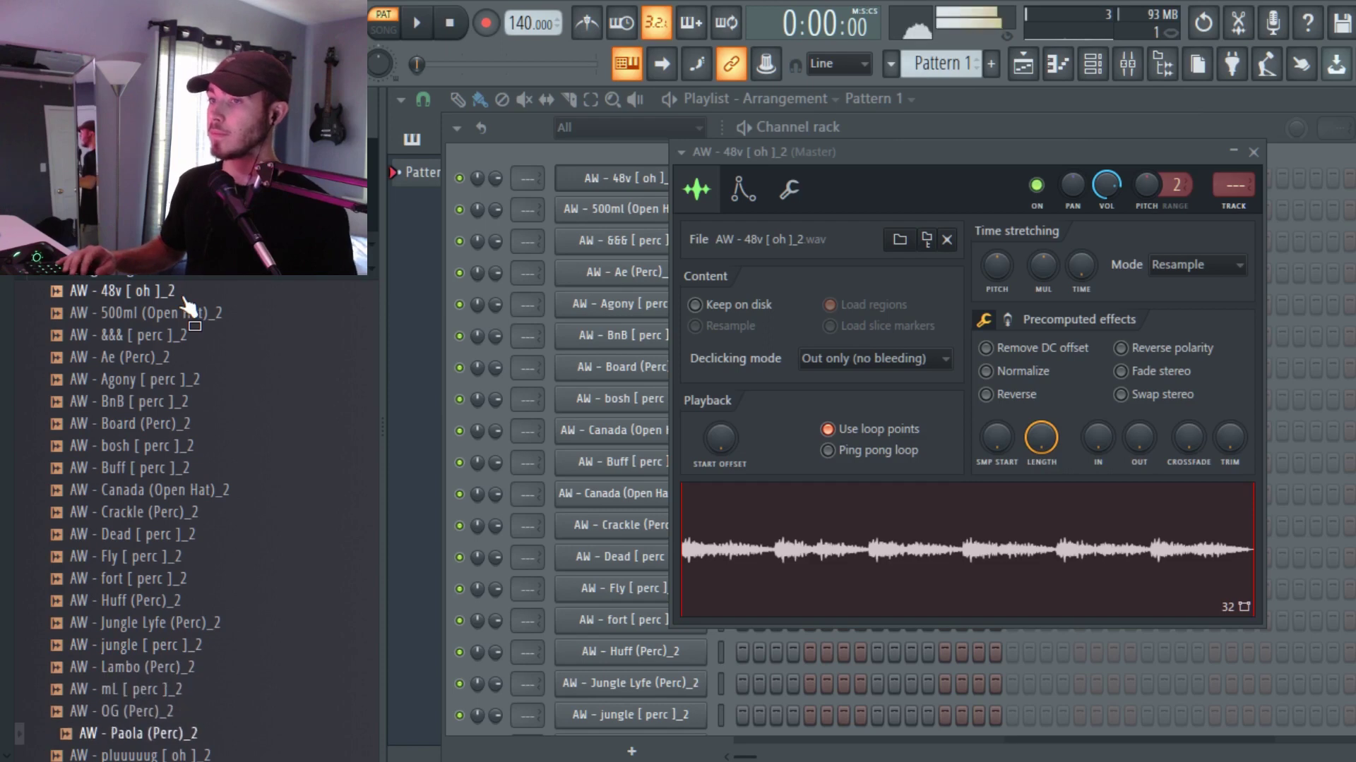
key("Down")
key("Down")
key("Down")
key("Down")
key("Down")
key("Down")
key("Down")
key("Down")
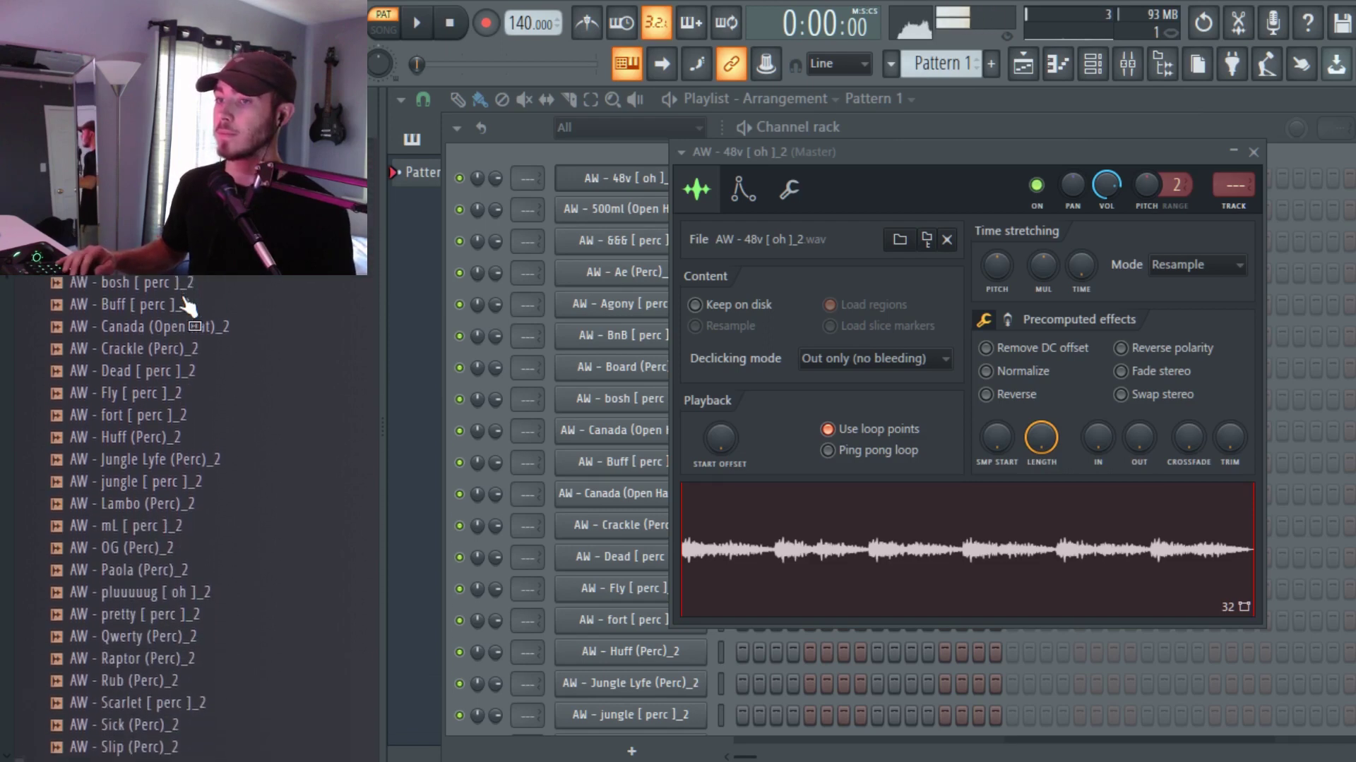
key("Down")
key("Down")
key("Down")
key("Down")
key("Down")
key("Down")
key("Down")
key("Down")
key("Down")
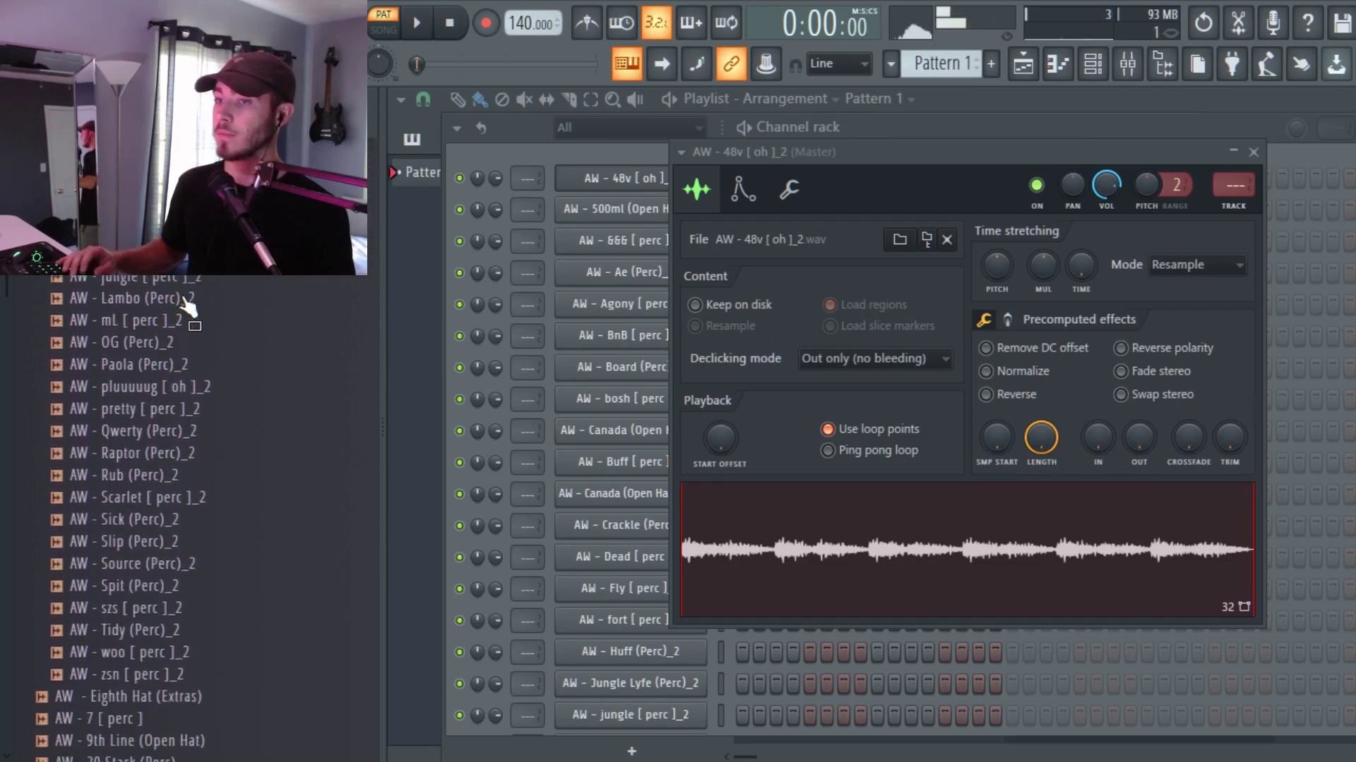
key("Down")
key("Down")
key("Down")
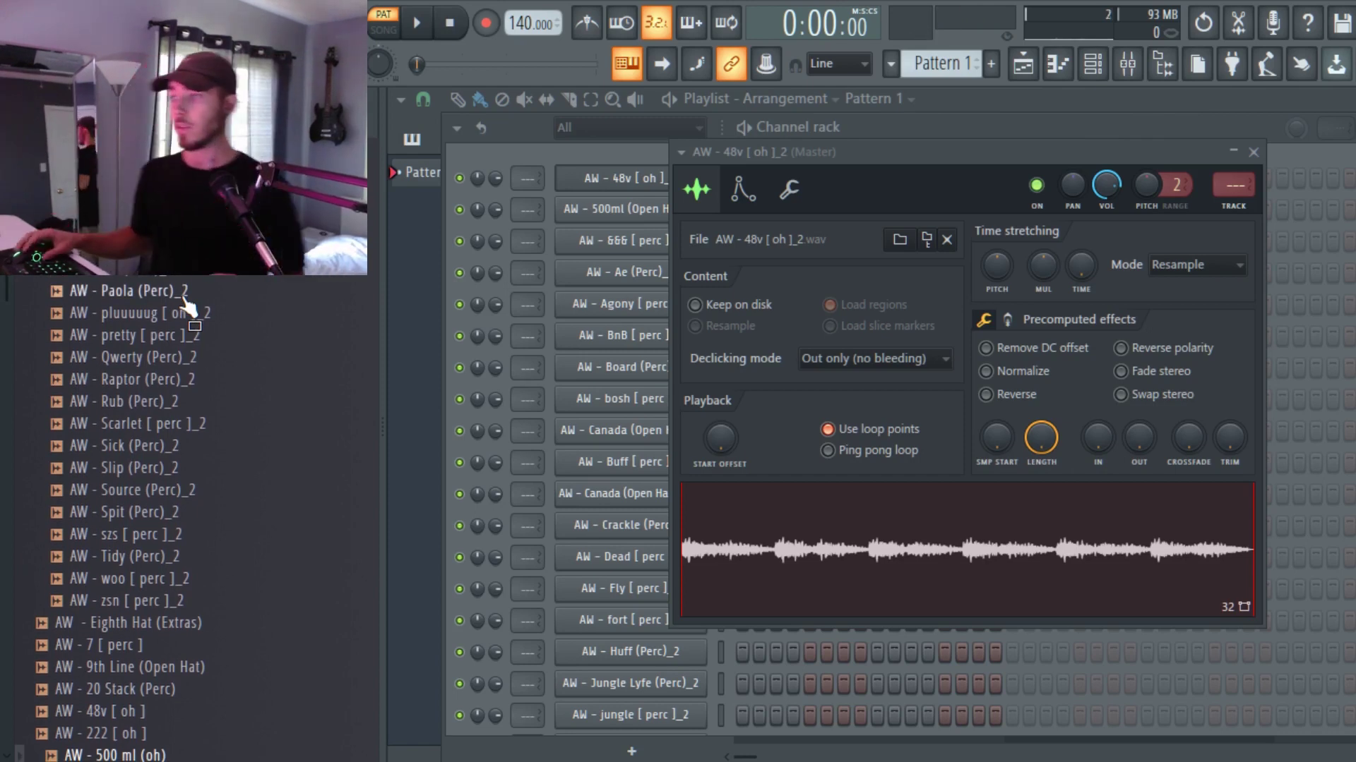
Step: Draw one long C5 note from the bar start in the 48v channel's piano roll
key("Escape")
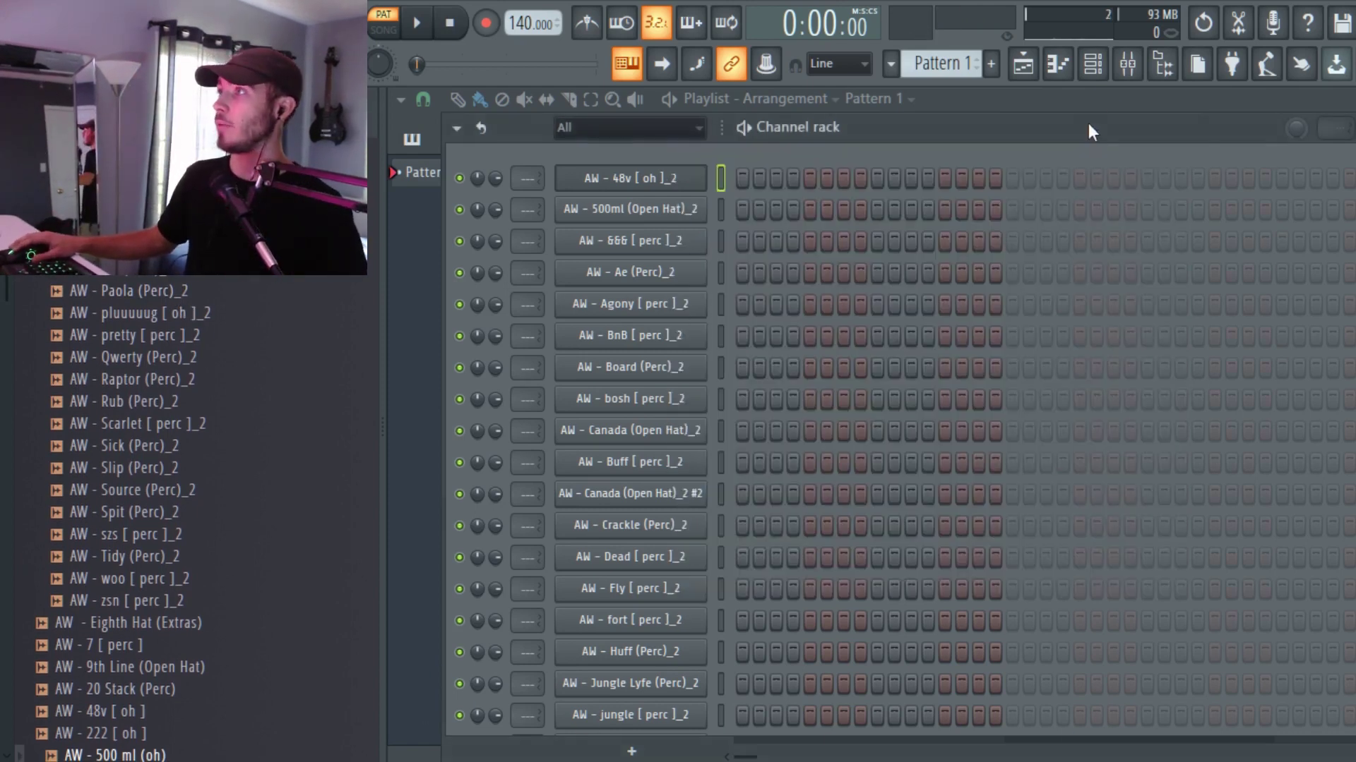
right_click(677, 173)
left_click(728, 189)
left_click(509, 438)
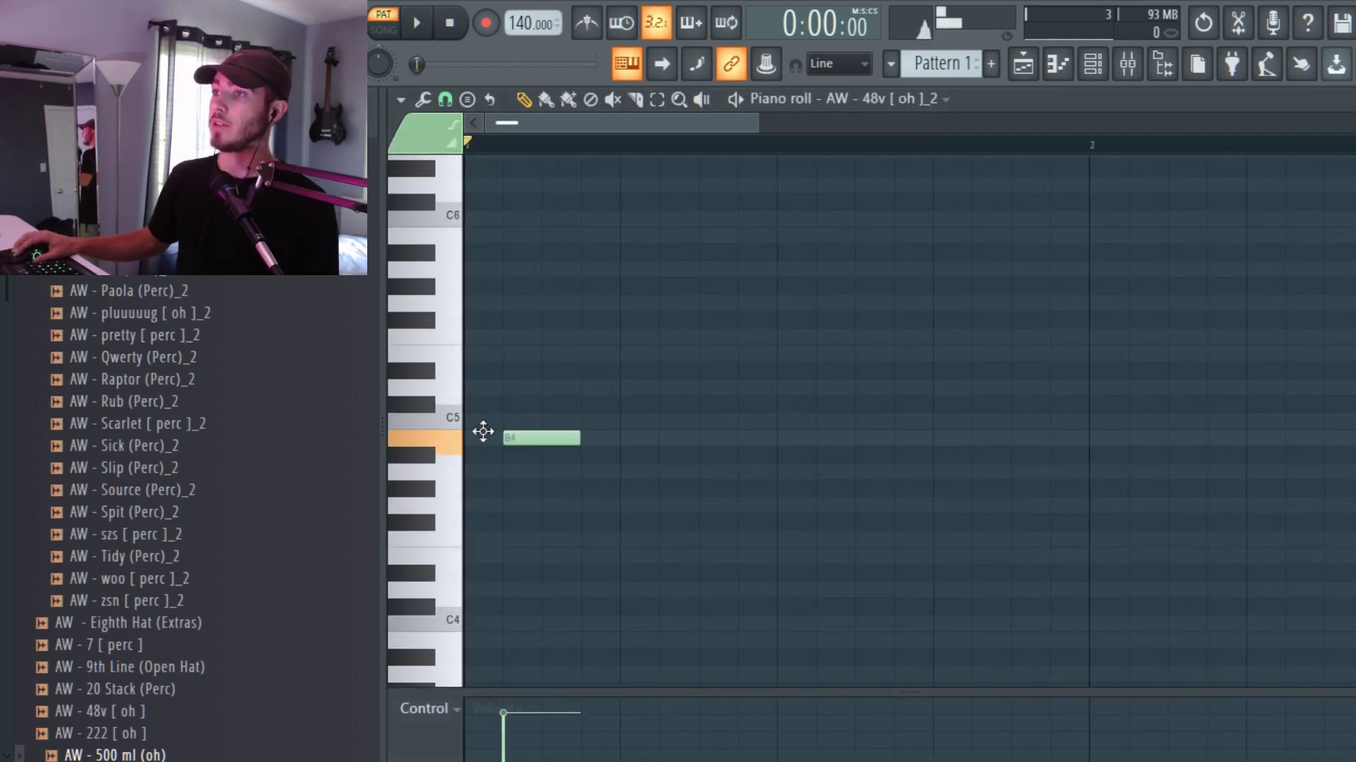
left_click_drag(565, 438, 931, 422)
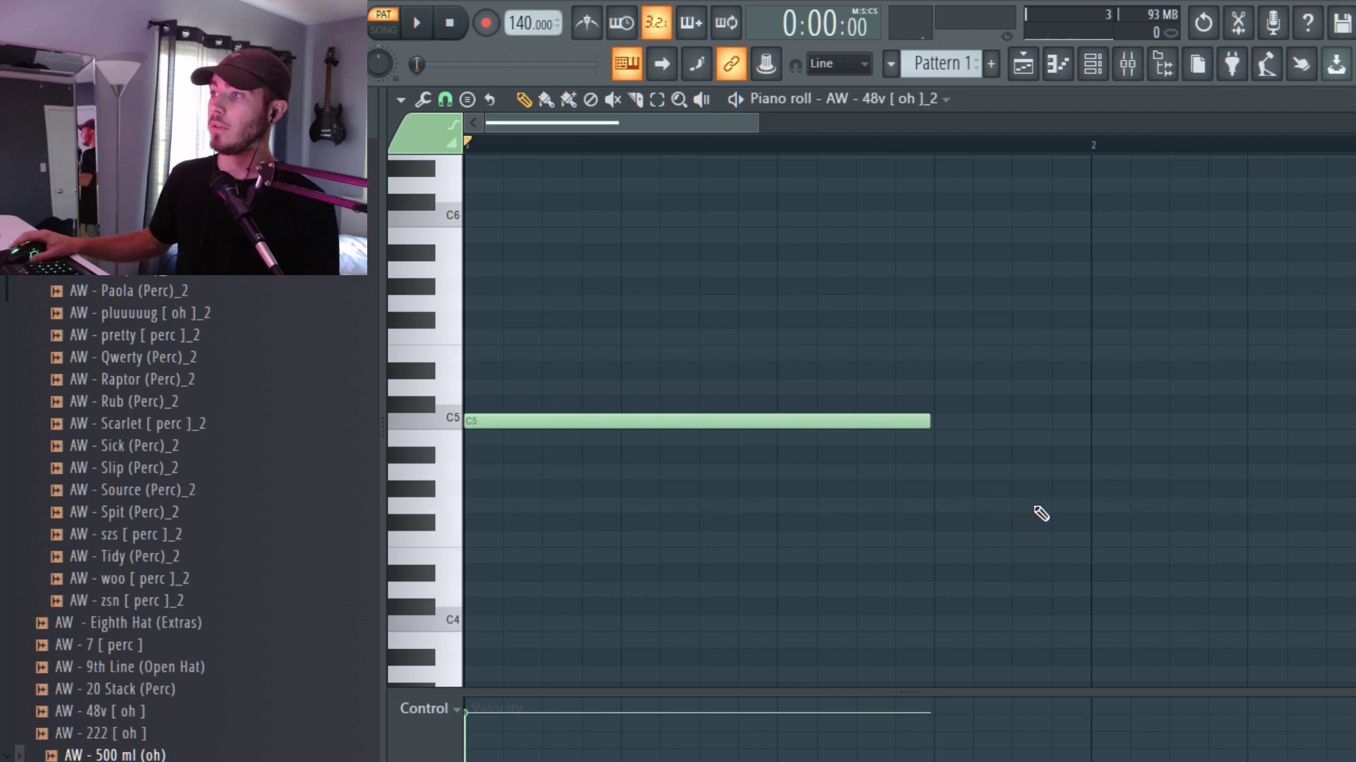
Step: Shorten the 48v sample's ping-pong loop LENGTH while auditioning the note in playback
scroll(1041, 514, "down", 4)
left_click(1094, 63)
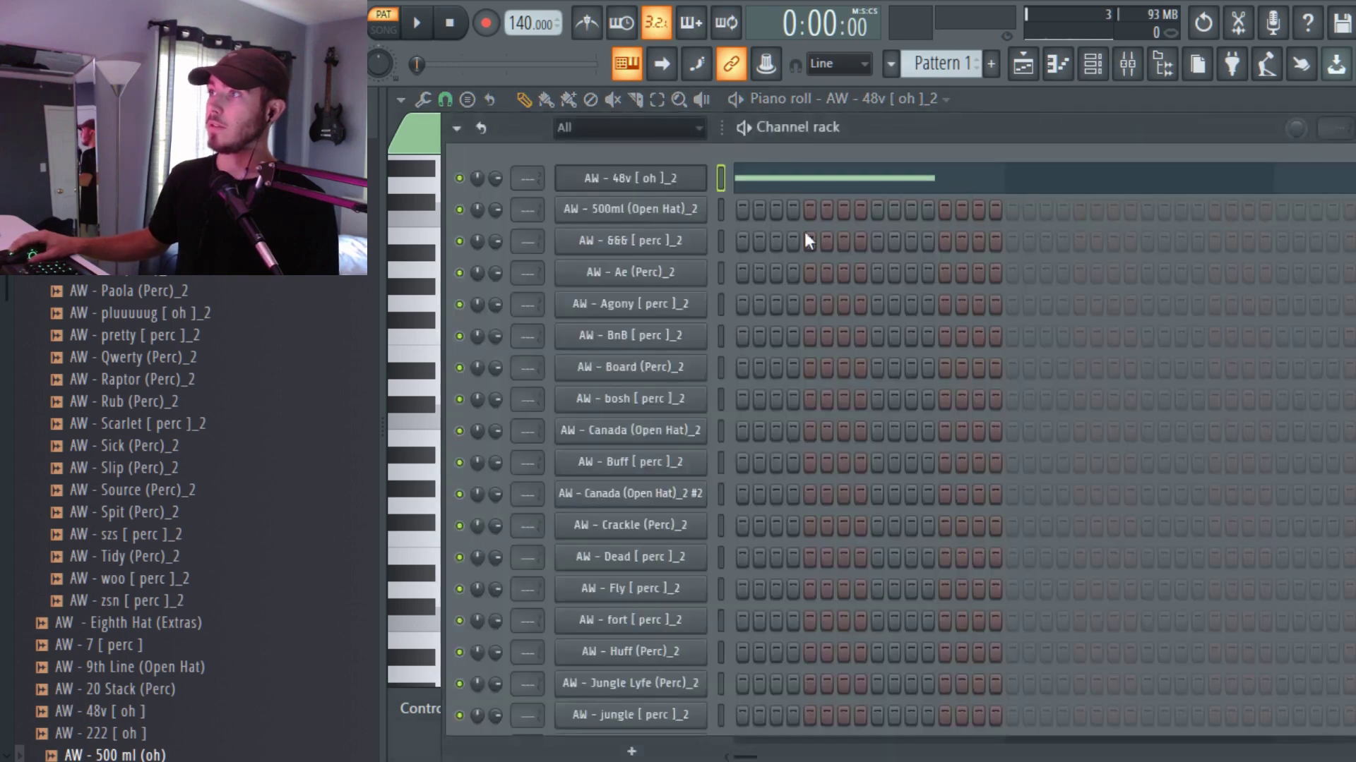
left_click(661, 185)
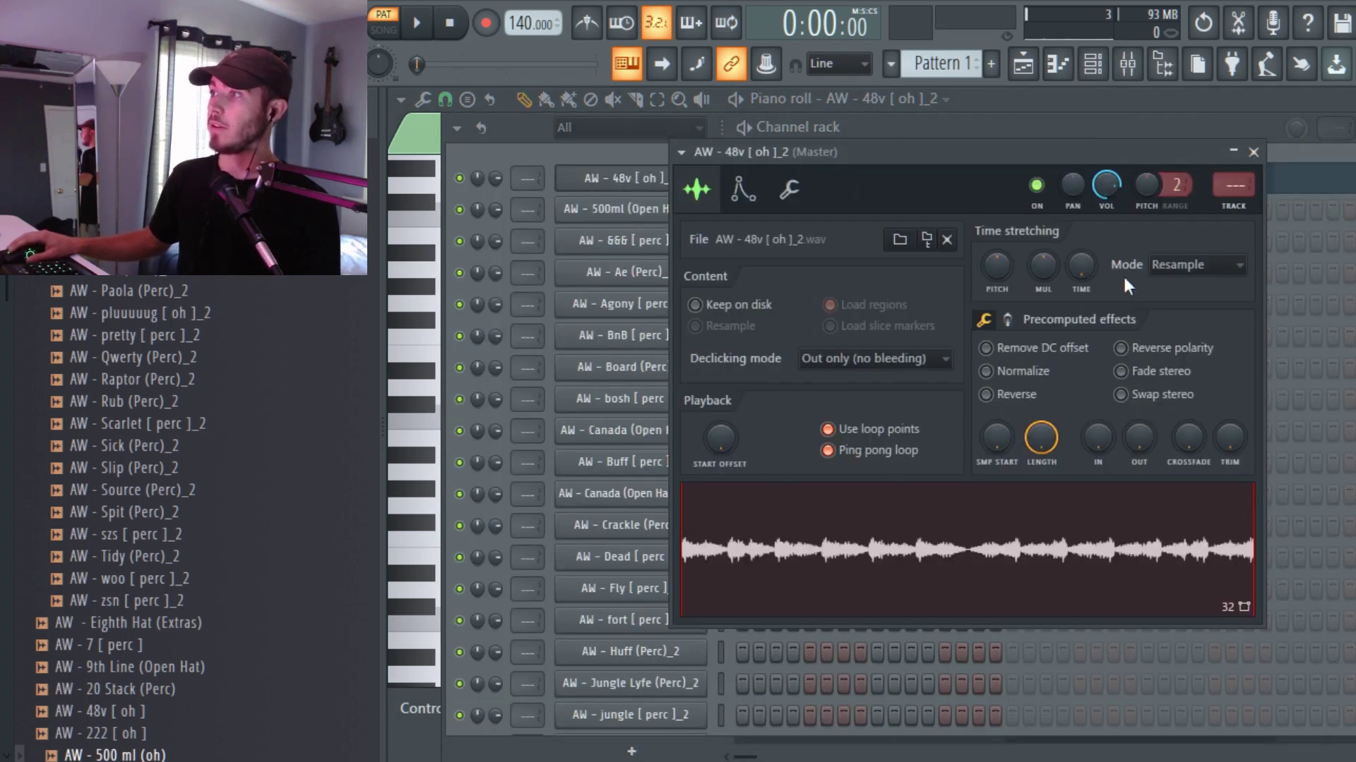
left_click_drag(1044, 439, 1043, 471)
key("space")
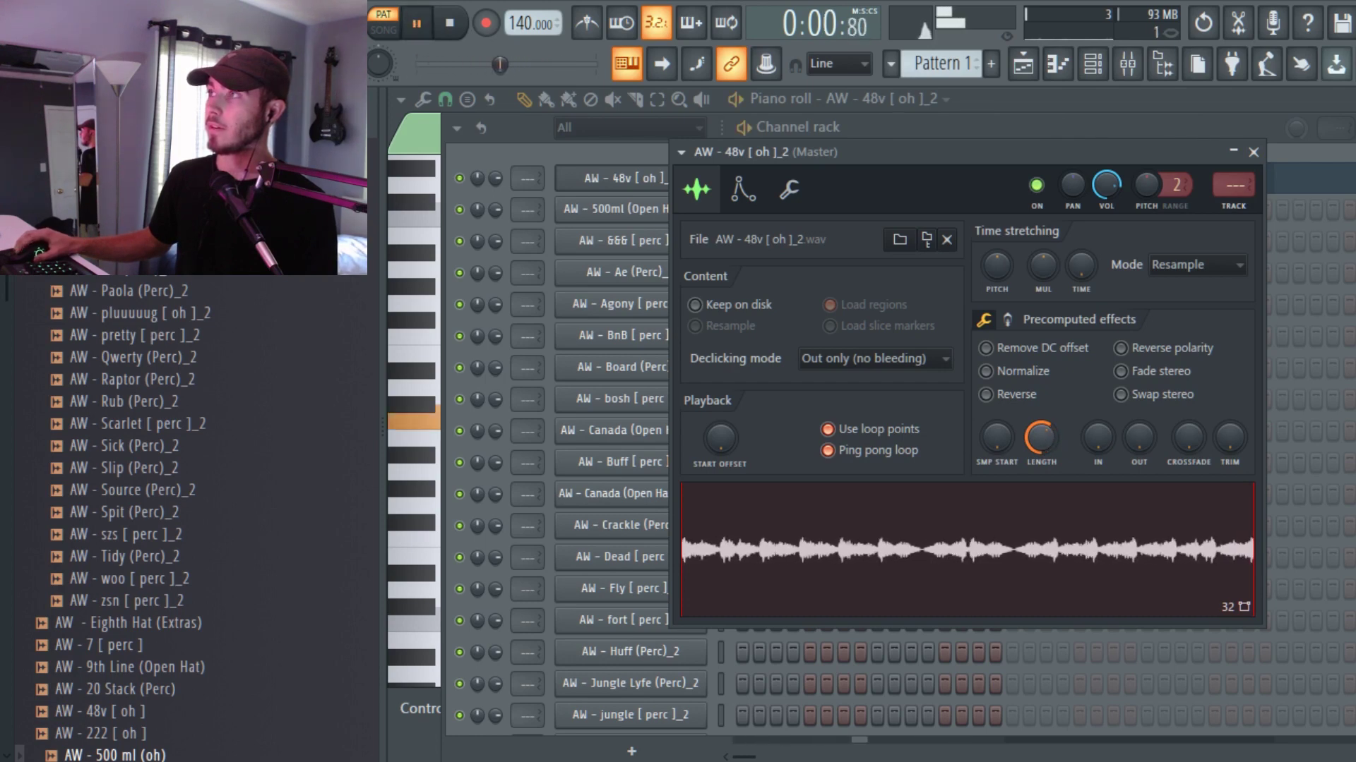
left_click_drag(1043, 439, 1048, 466)
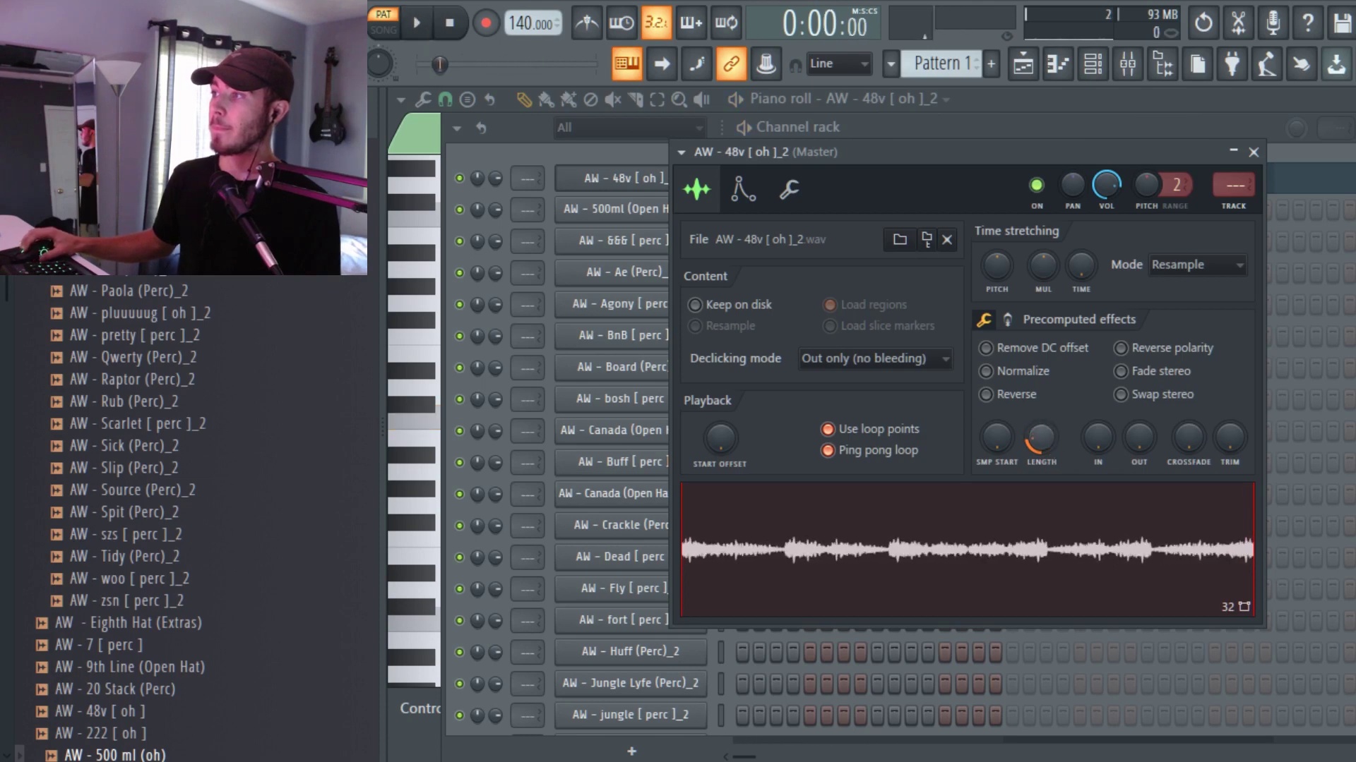
key("space")
left_click(1253, 151)
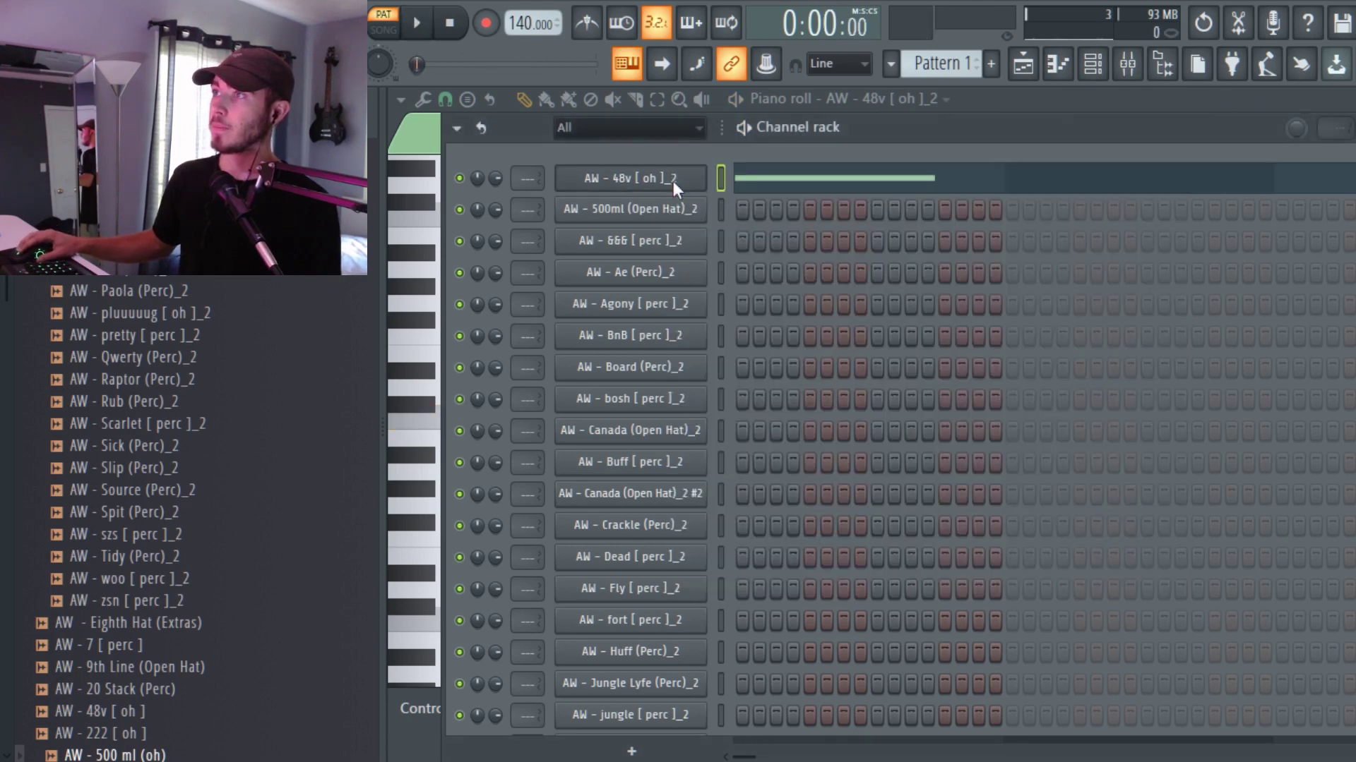
left_click(720, 210)
Step: Paste the long note onto the 500ml Open Hat, mute 48v, and test its looped sample length
key("ctrl+v")
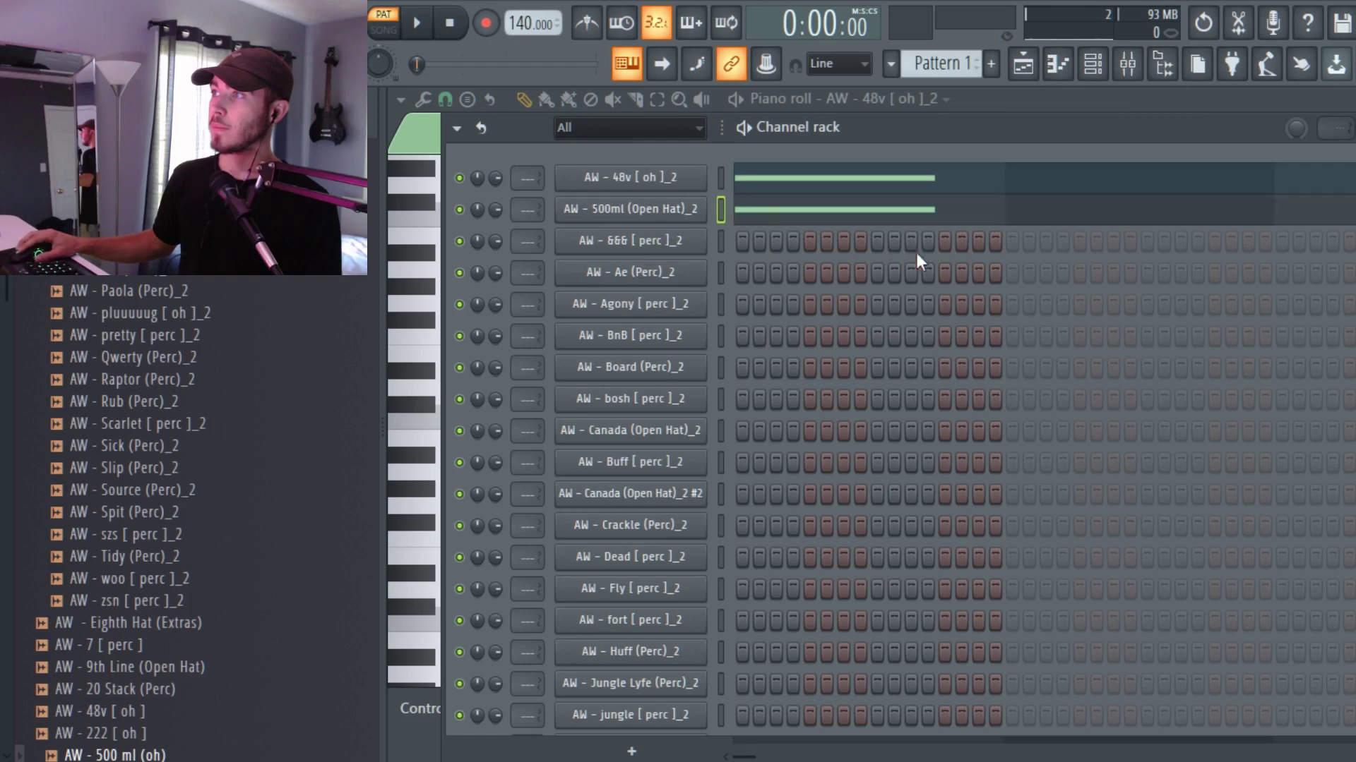
left_click(459, 177)
left_click(630, 209)
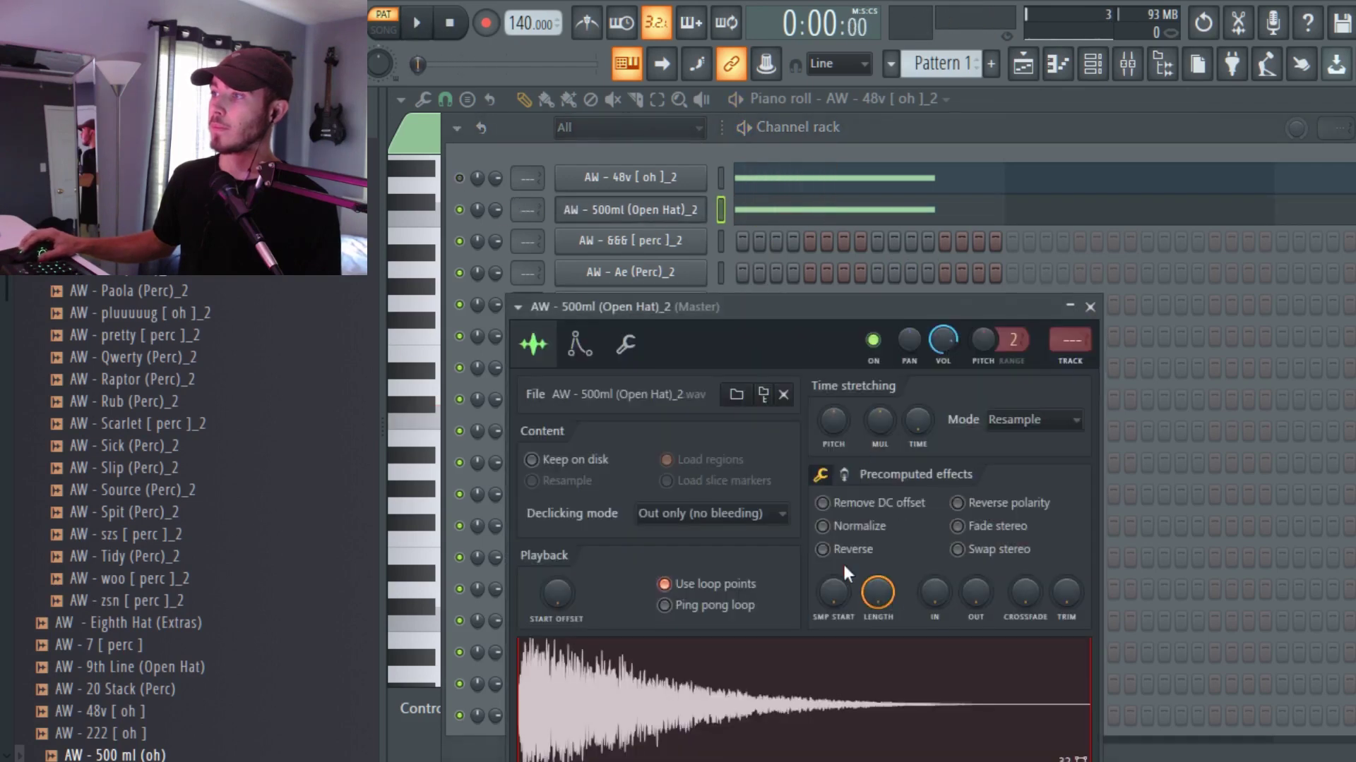
left_click_drag(706, 307, 682, 132)
key("space")
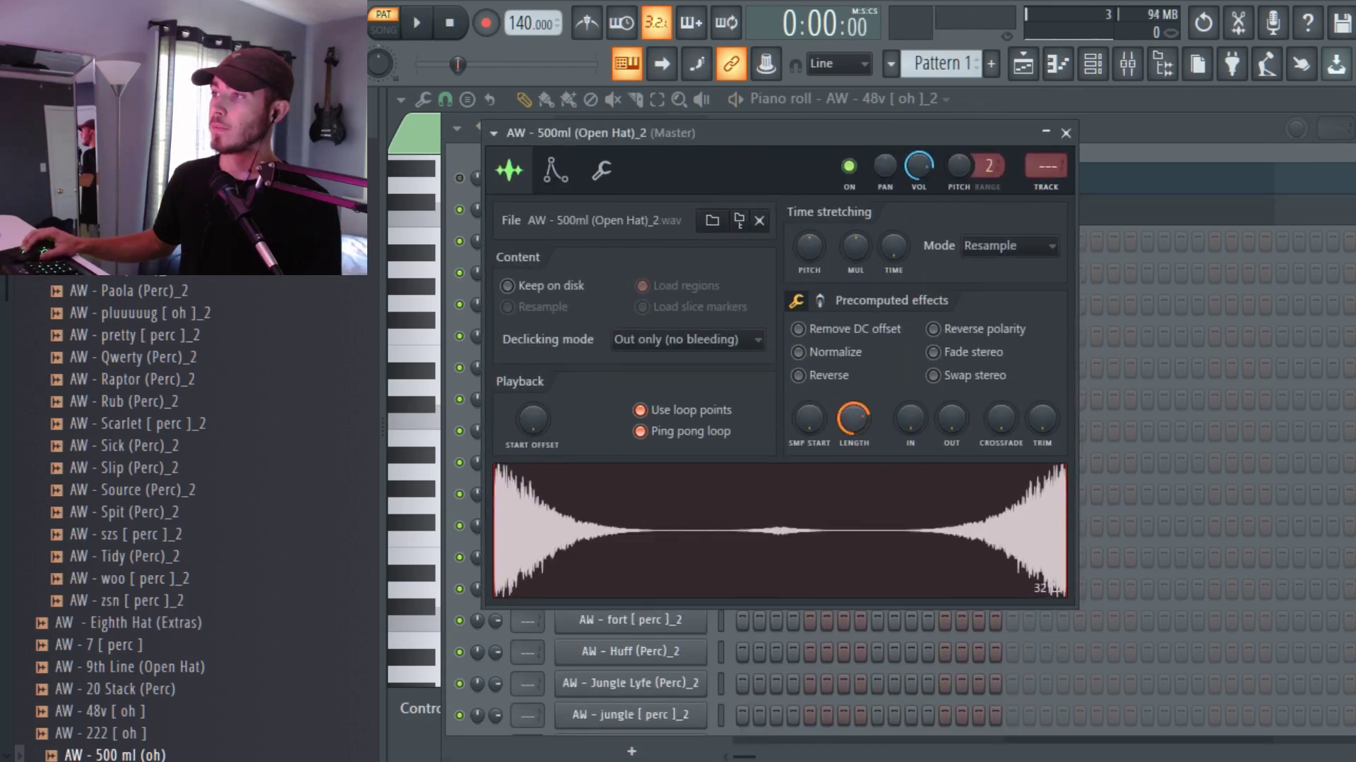
mouse_move(848, 410)
left_mouse_down()
mouse_move(857, 418)
mouse_move(857, 396)
left_mouse_up()
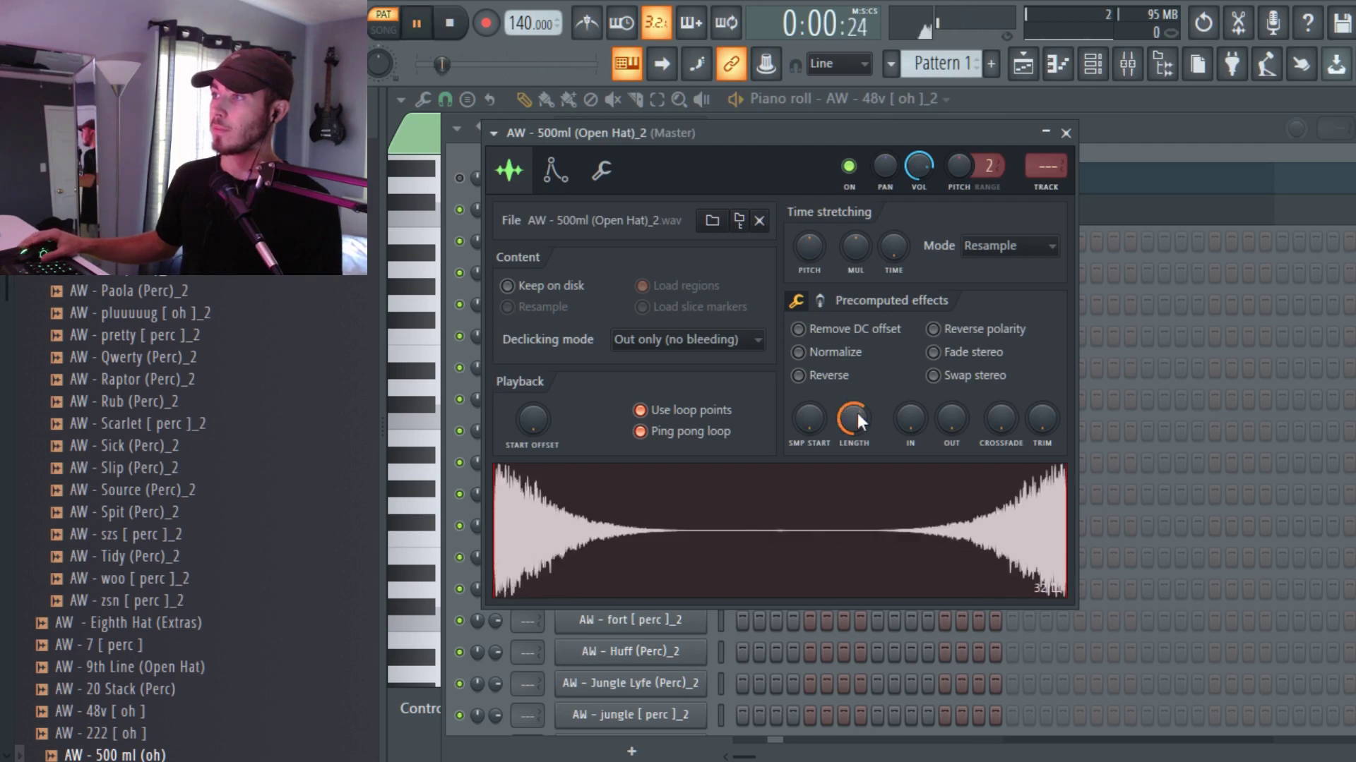
key("space")
left_click(1065, 133)
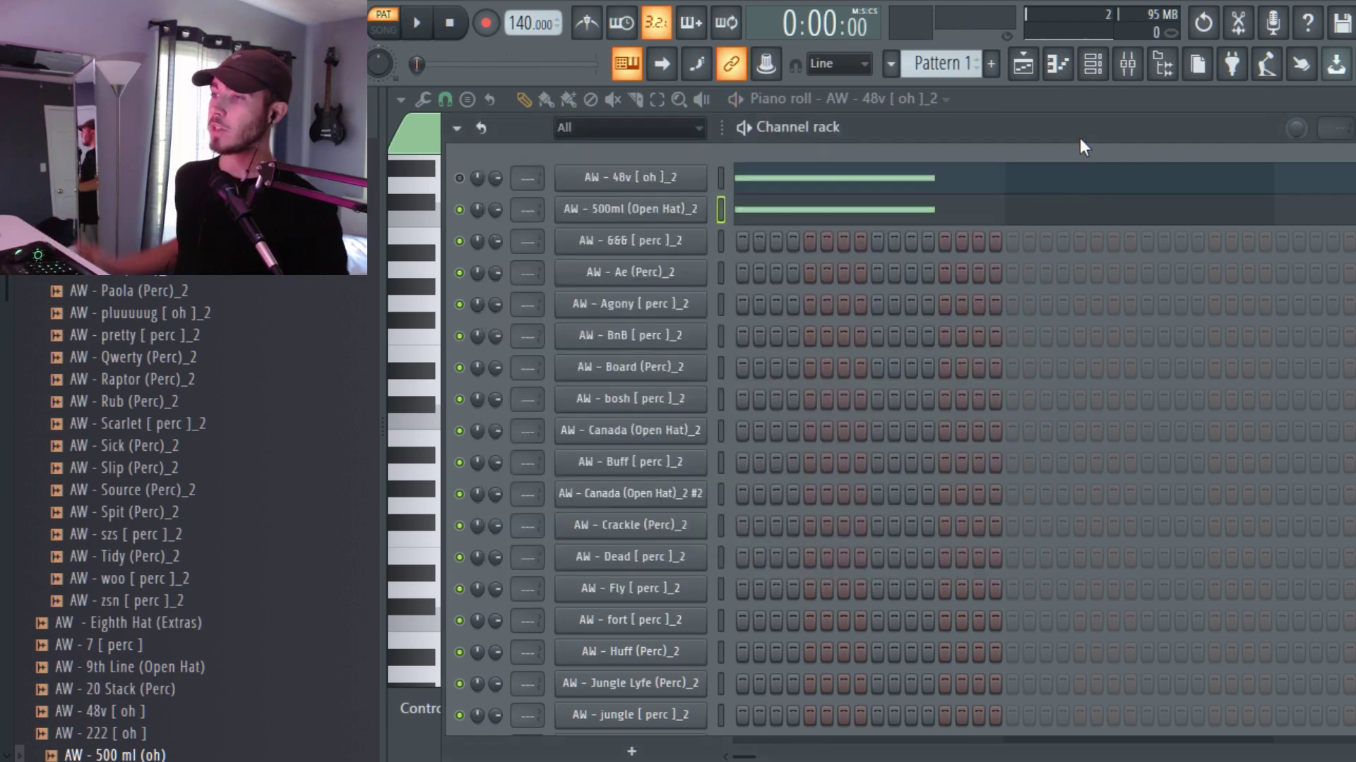